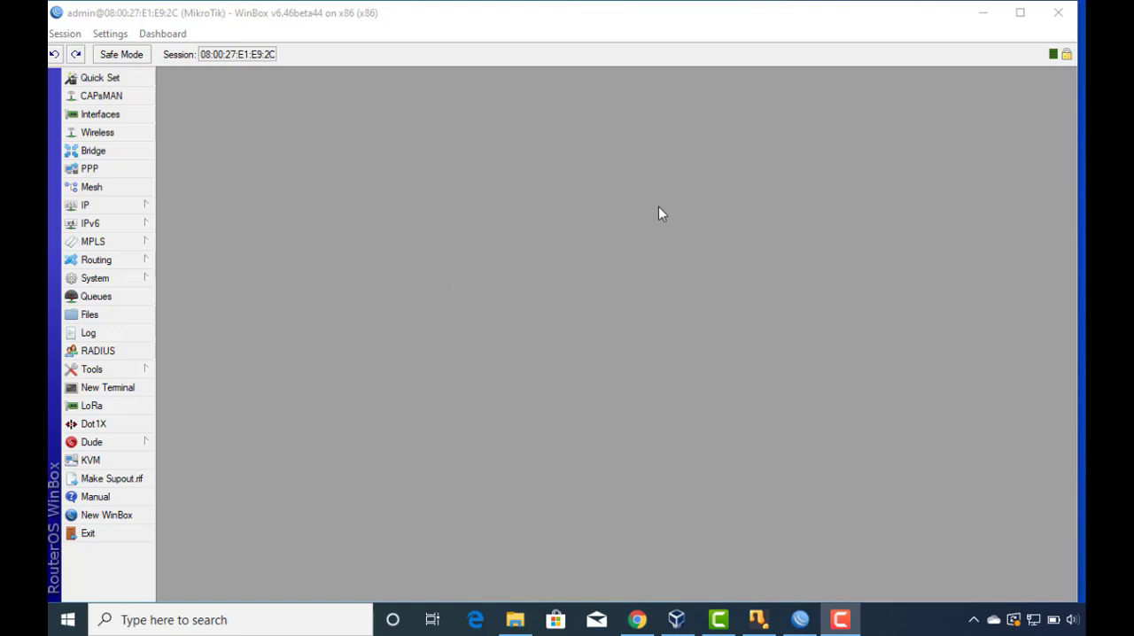
# Switch to Chrome and look through the uploaded videos on the tech trainers bd YouTube channel, including the MikroTik tutorials.
pyautogui.click(637, 620)
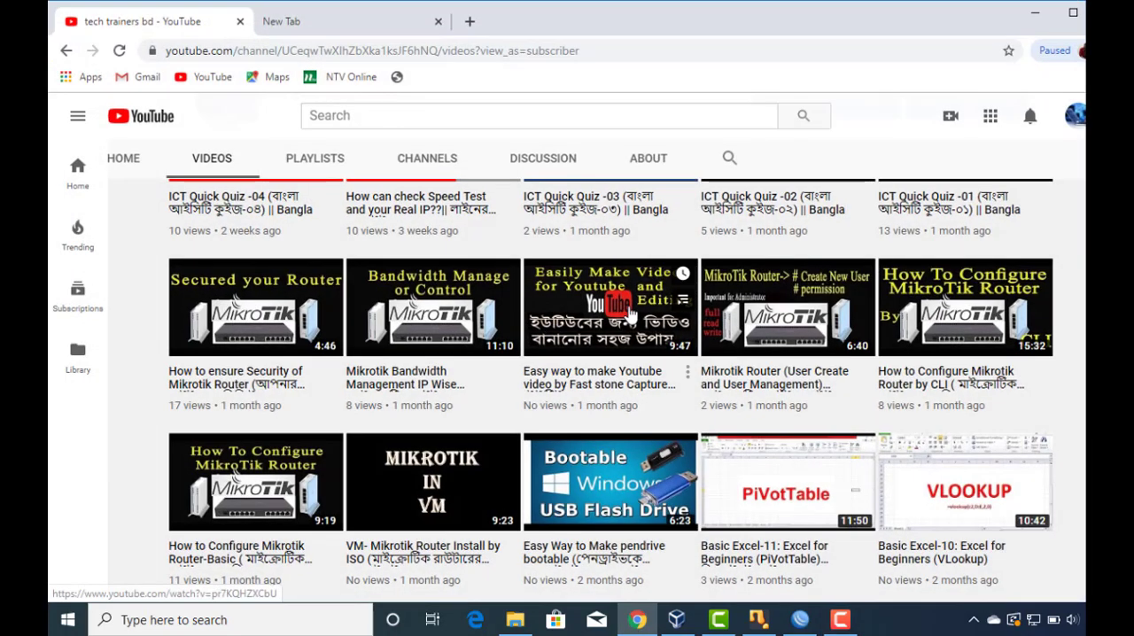
pyautogui.scroll(3, 639, 382)
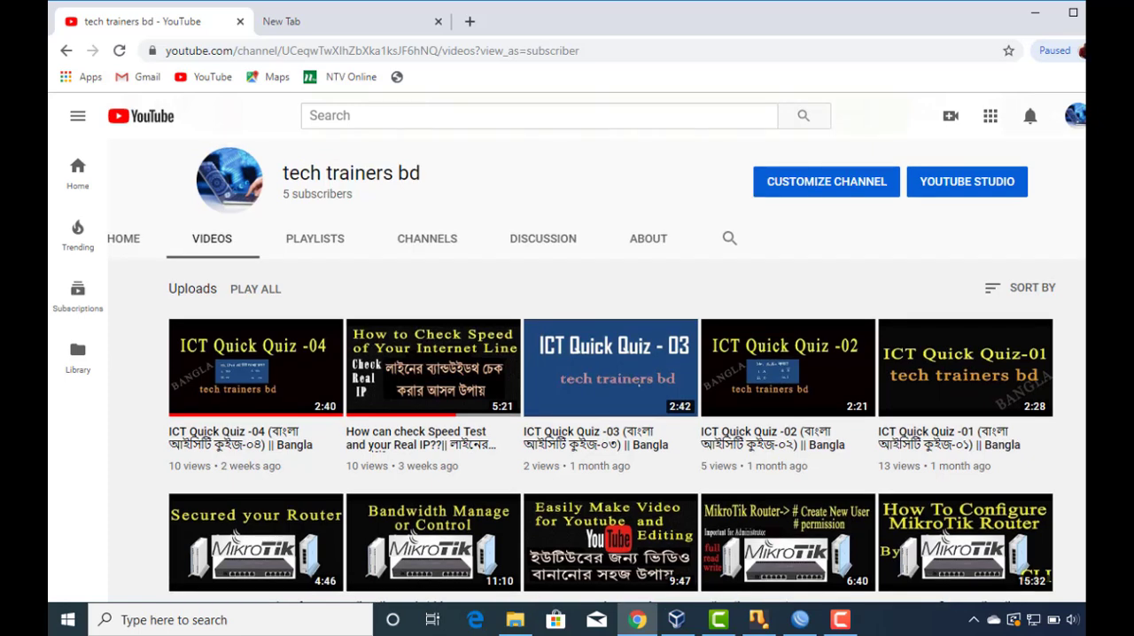
pyautogui.scroll(2, 639, 382)
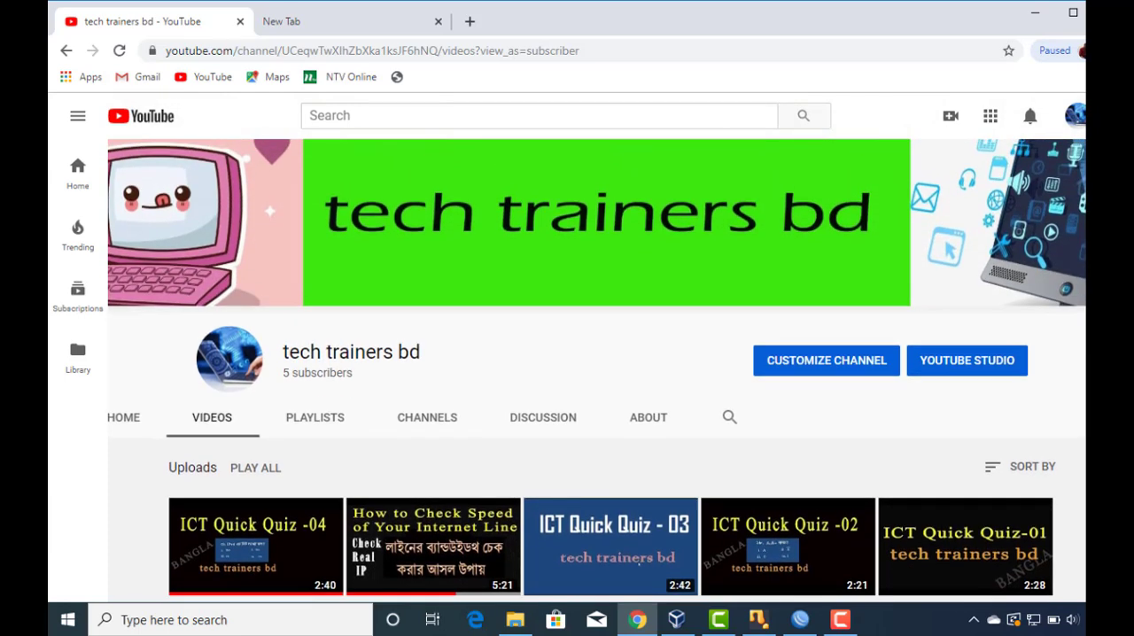
pyautogui.scroll(-3, 639, 382)
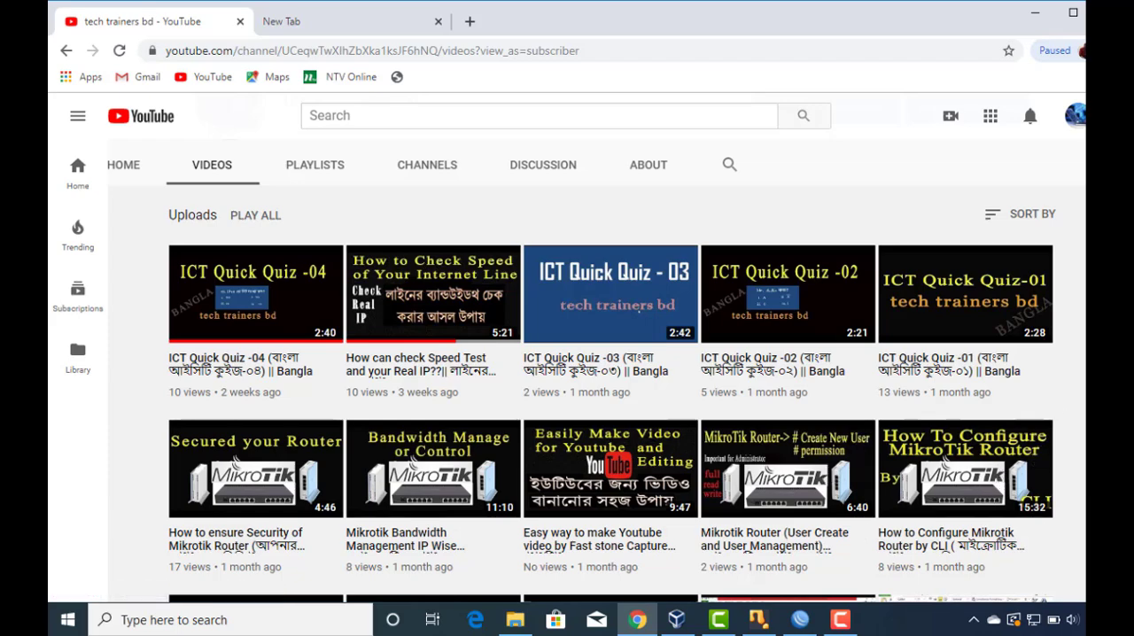
pyautogui.scroll(2, 596, 370)
pyautogui.scroll(-3, 596, 370)
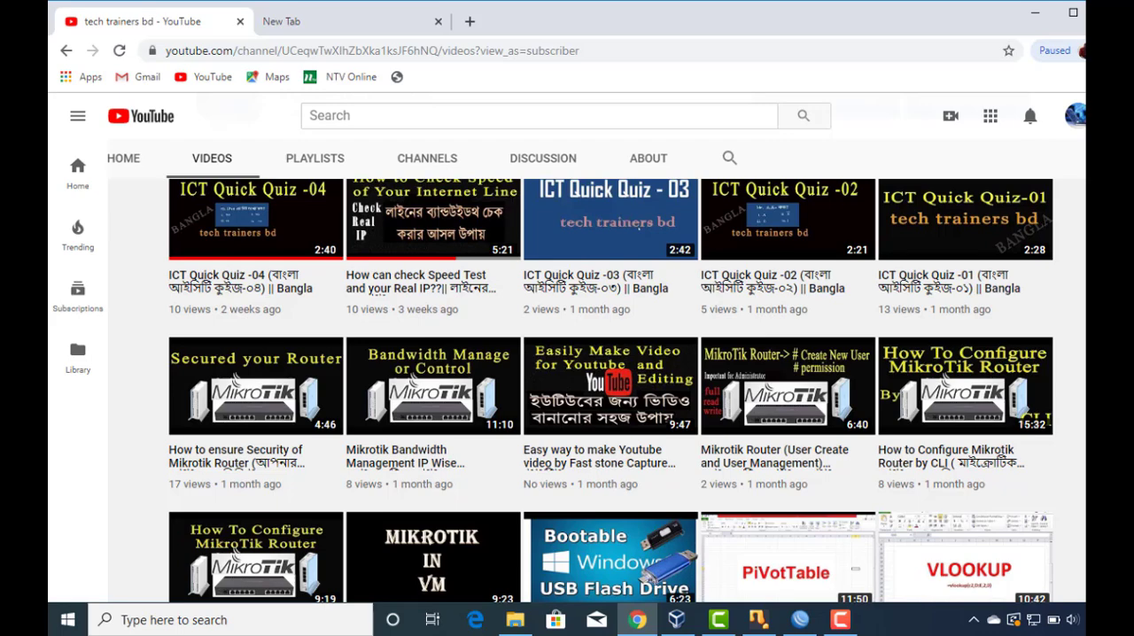
pyautogui.scroll(-1, 596, 370)
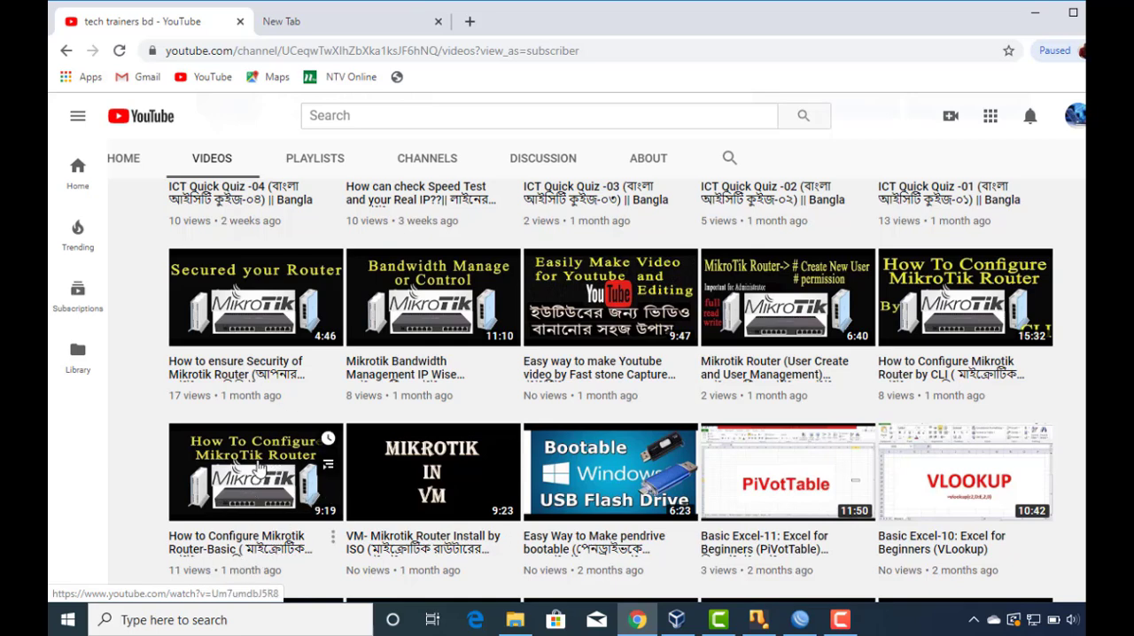
pyautogui.click(1035, 24)
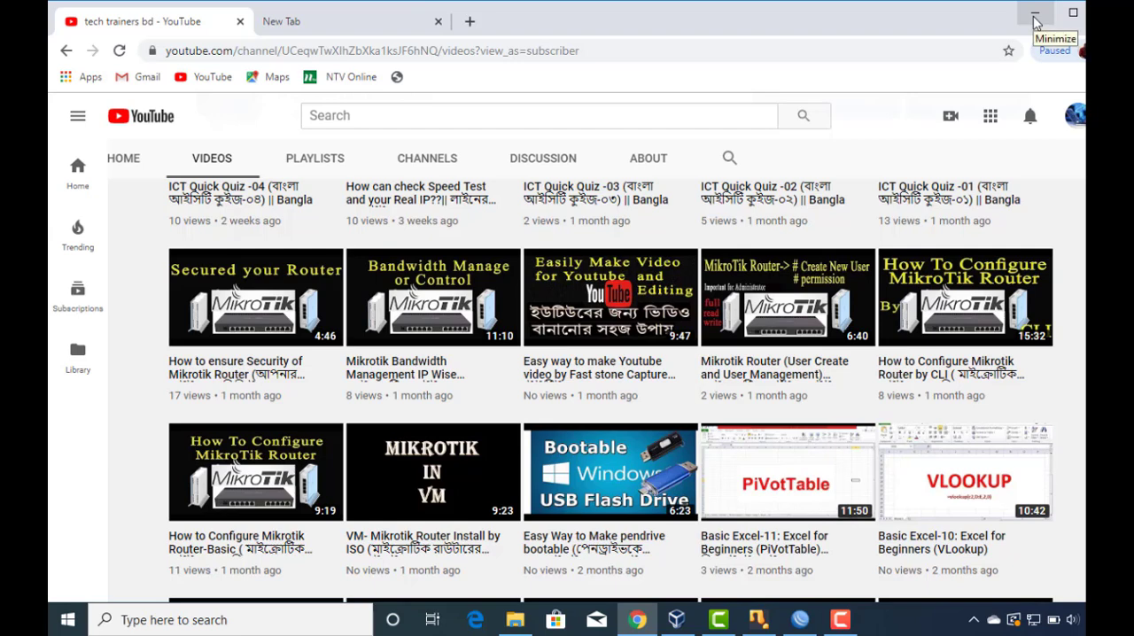
pyautogui.click(1034, 23)
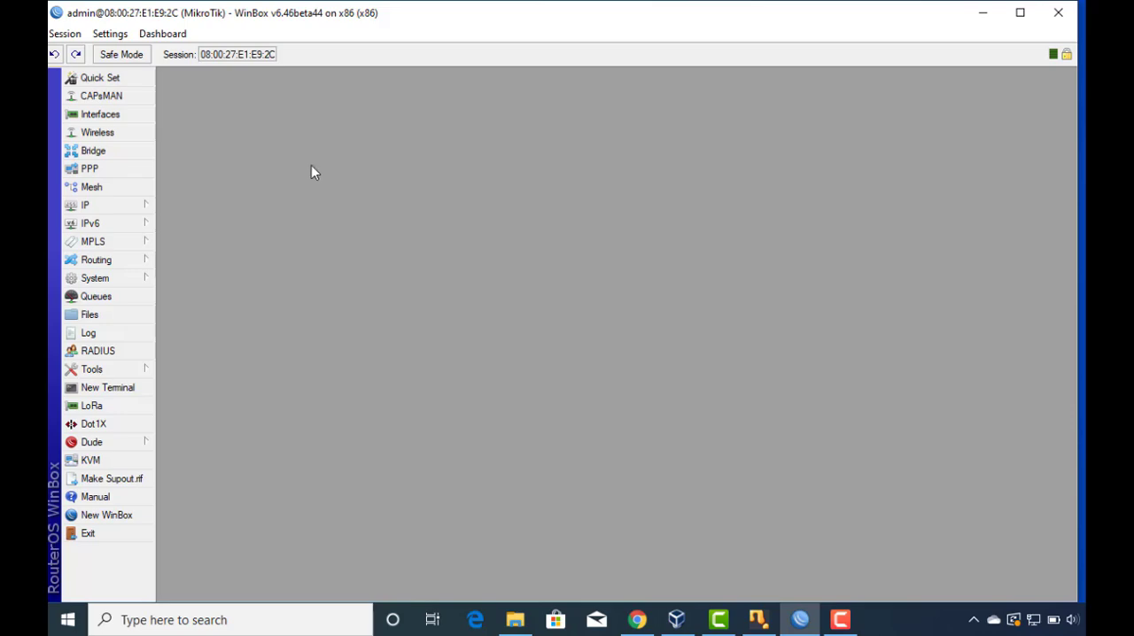
# Return to Chrome and view the tech trainers bd channel's banner and its newest uploads.
pyautogui.click(639, 623)
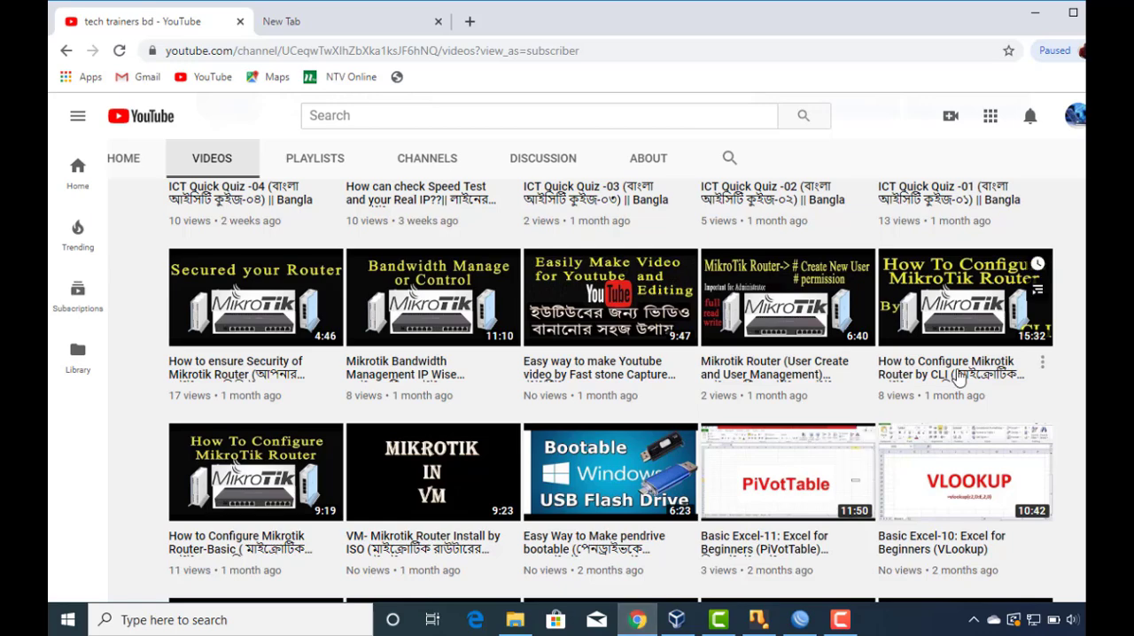
pyautogui.scroll(3, 639, 412)
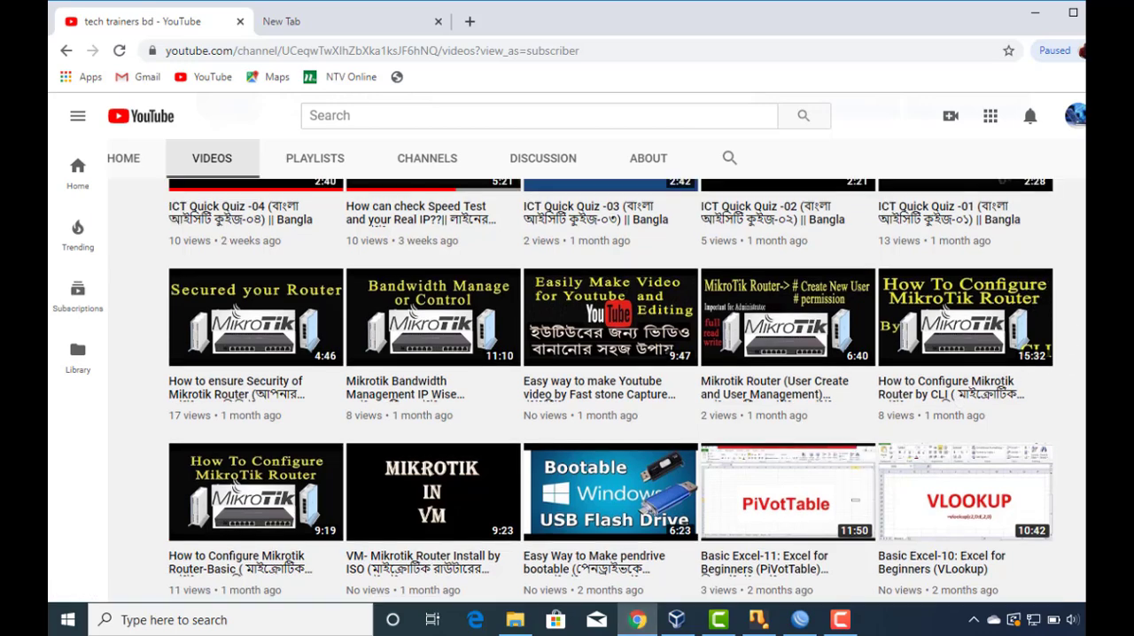
pyautogui.scroll(2, 640, 412)
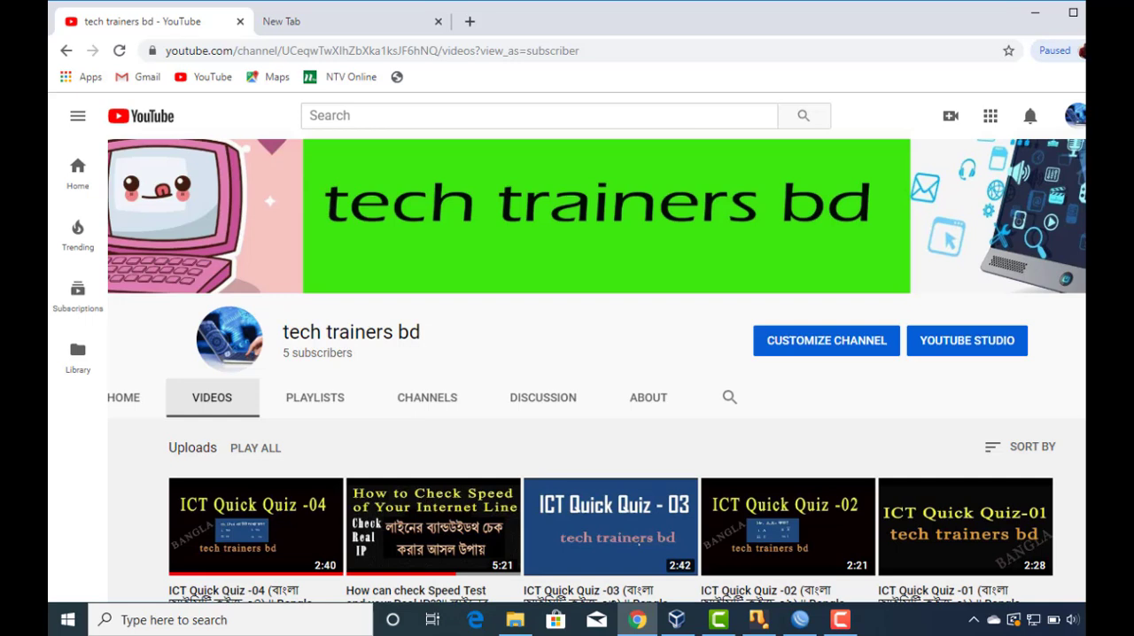
pyautogui.scroll(1, 596, 372)
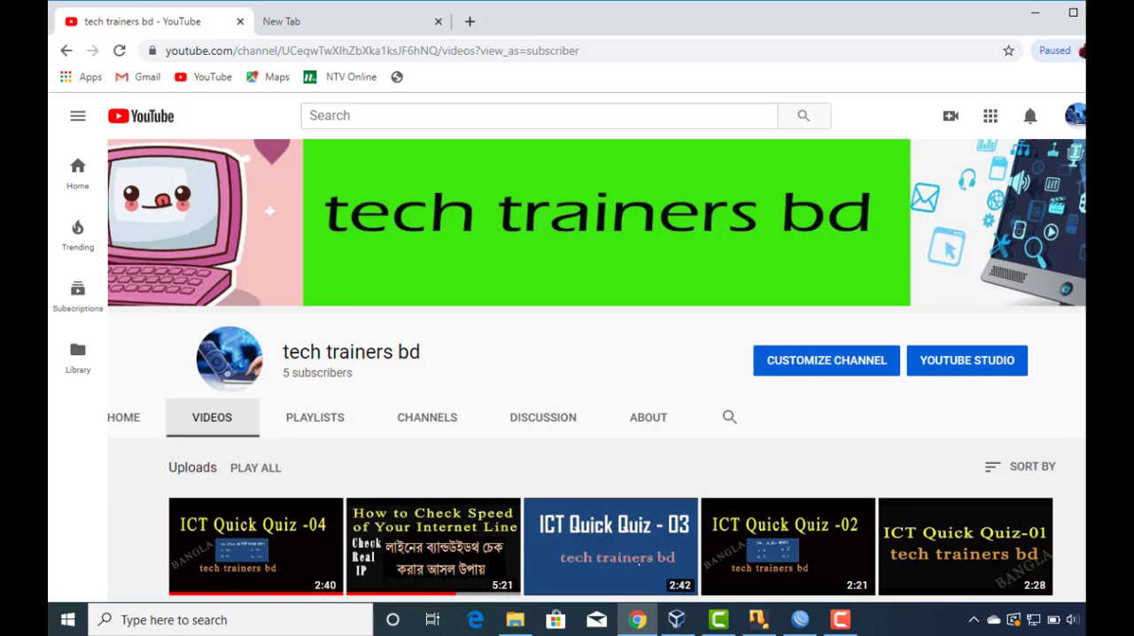
pyautogui.scroll(-1, 620, 372)
pyautogui.scroll(1, 620, 372)
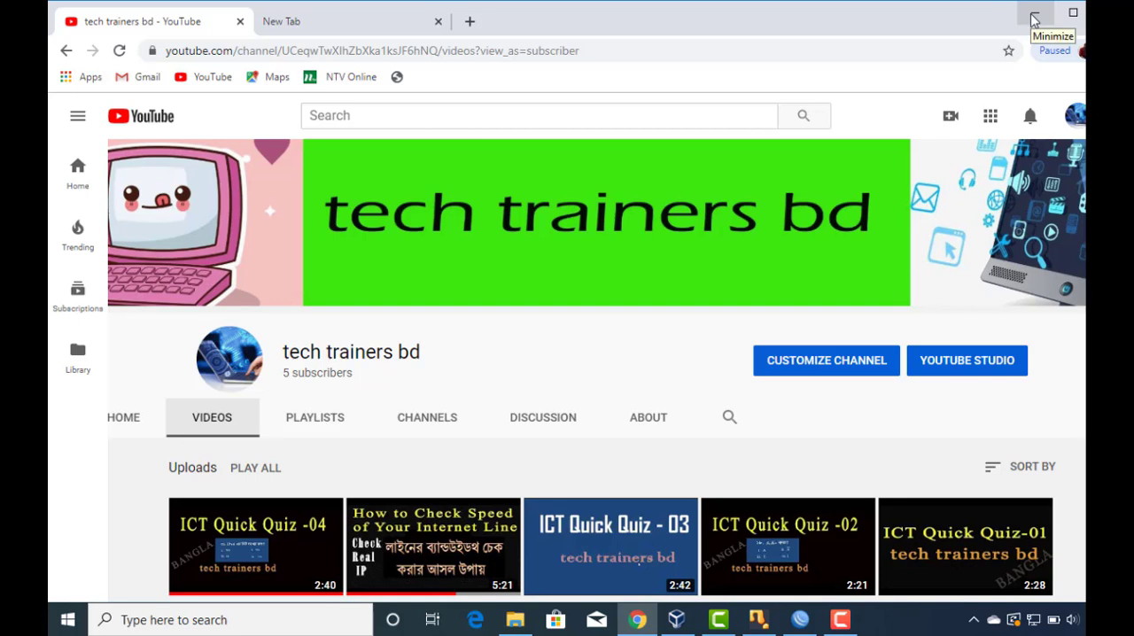
# Switch to WinBox and rename the ether1 interface as ether1-WAN.
pyautogui.click(800, 620)
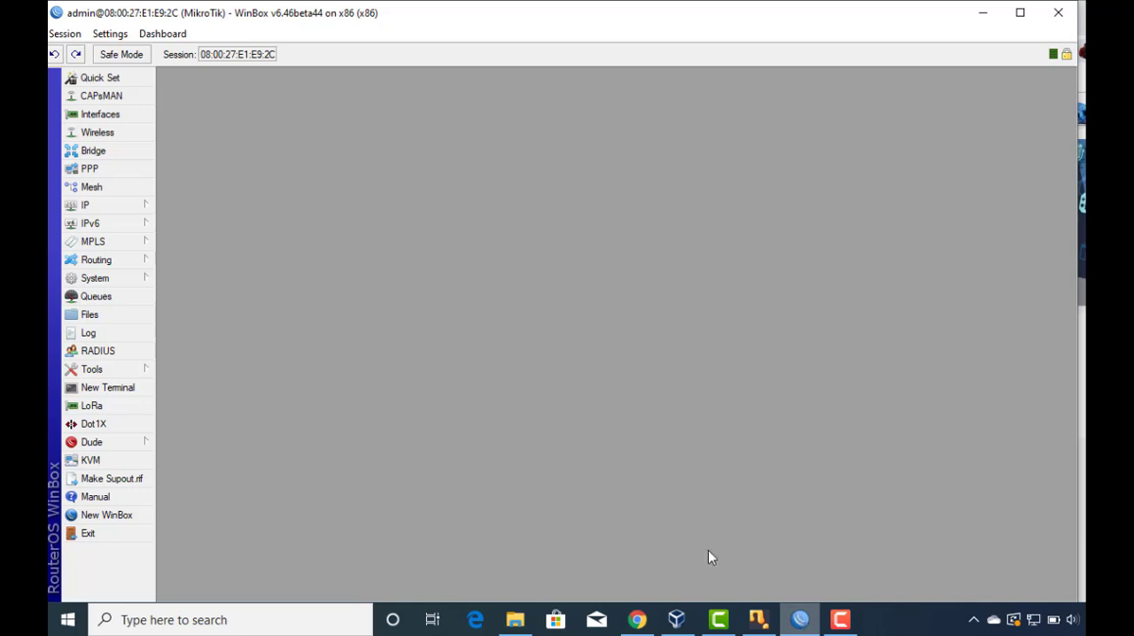
pyautogui.click(96, 115)
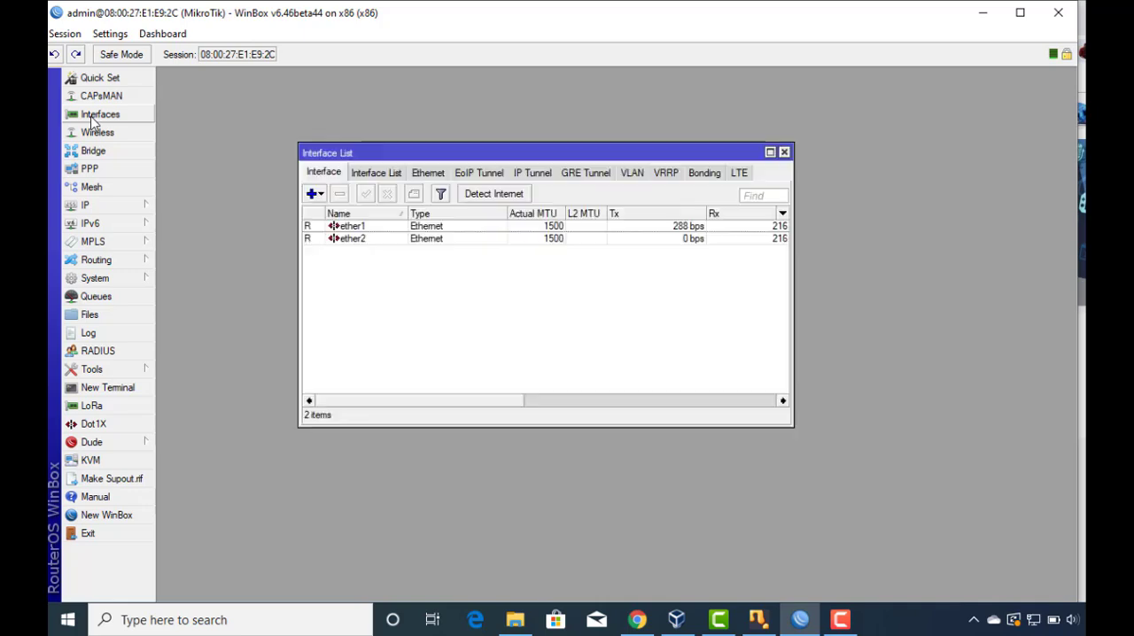
pyautogui.doubleClick(560, 229)
pyautogui.click(723, 187)
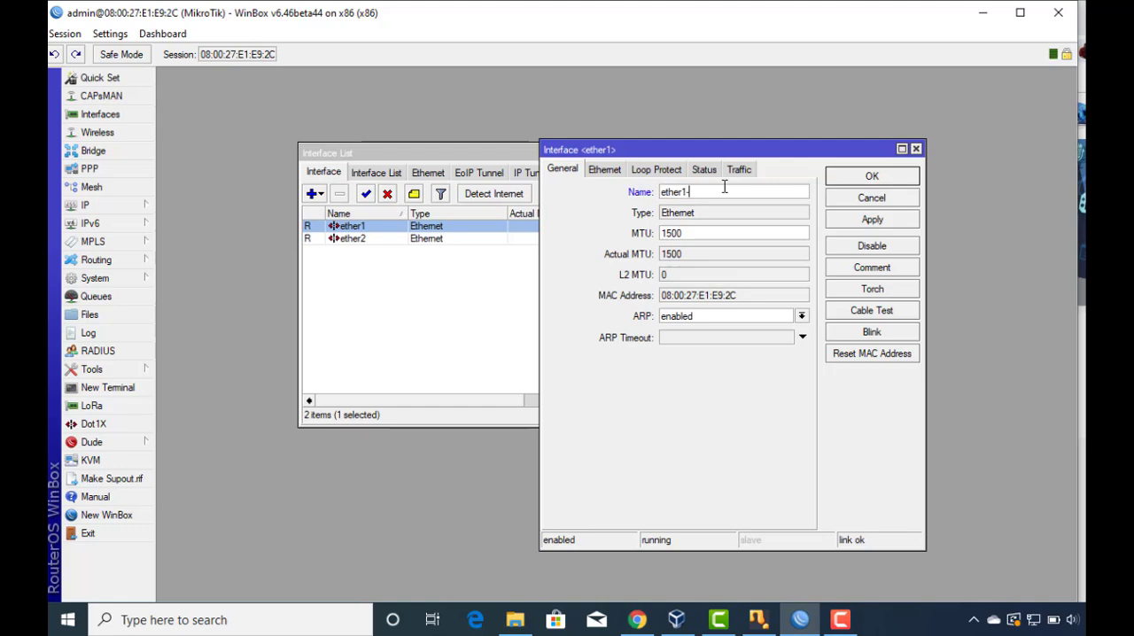
pyautogui.write('-WAN')
pyautogui.click(867, 181)
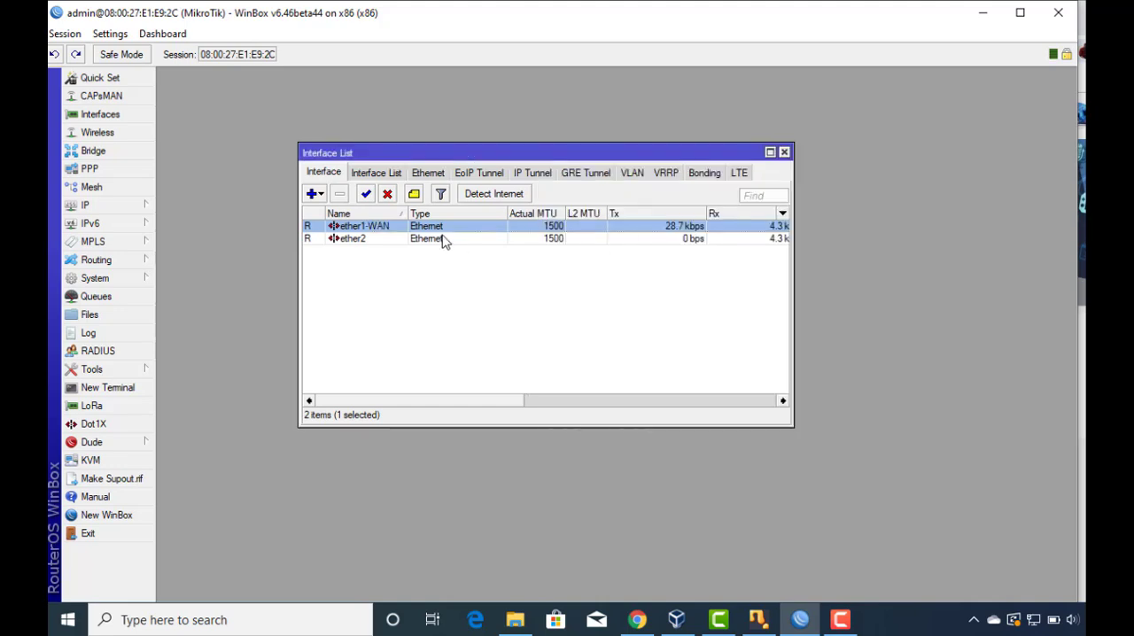
# Rename the ether2 interface as ether2-LAN.
pyautogui.doubleClick(445, 241)
pyautogui.click(705, 192)
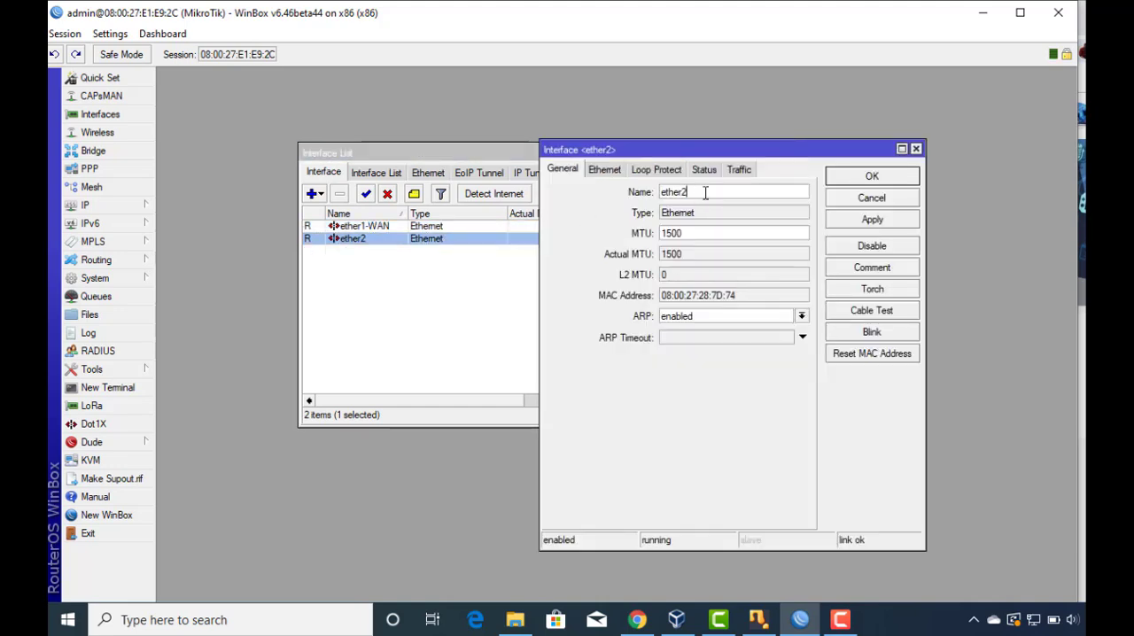
pyautogui.write('-LAN')
pyautogui.click(857, 180)
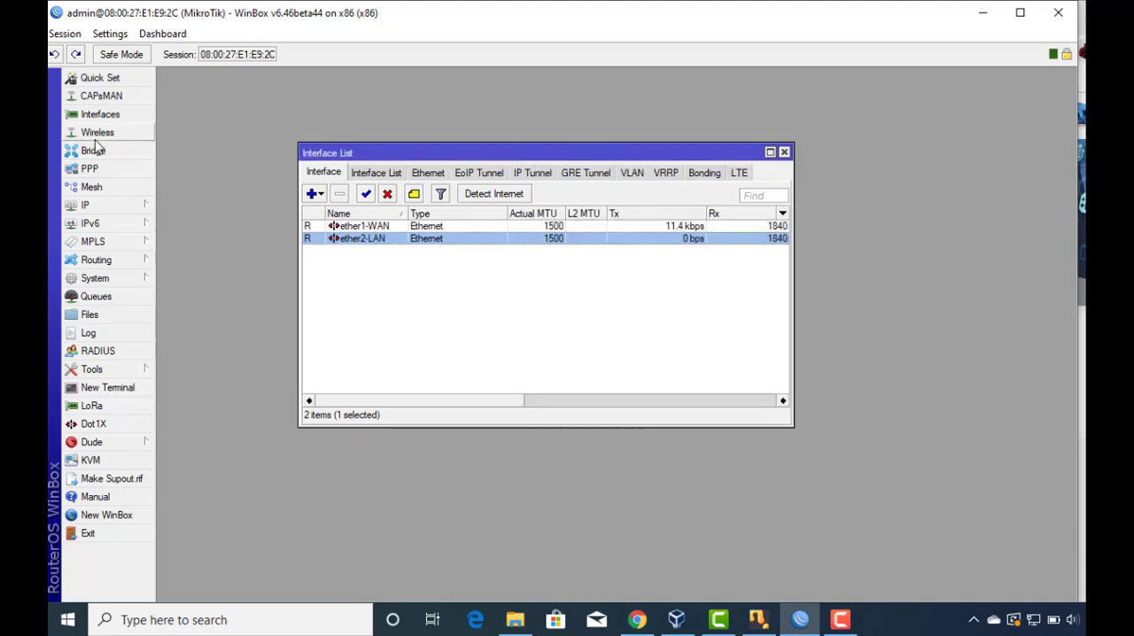
# Add the IP address 192.168.10.102/24 on the ether1-WAN interface.
pyautogui.click(113, 205)
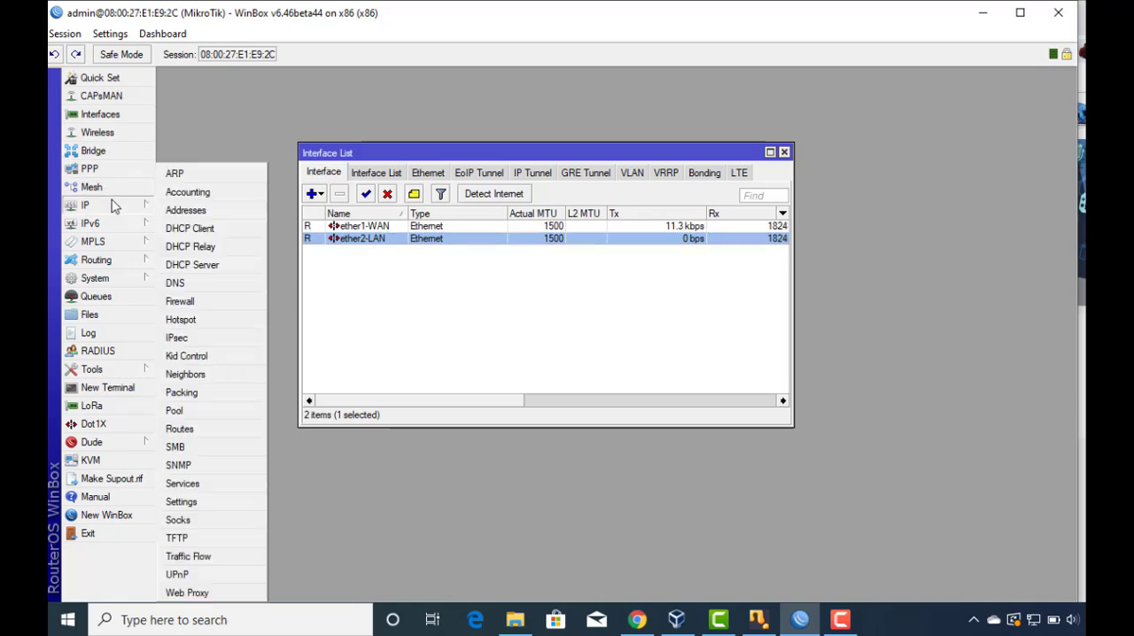
pyautogui.click(188, 211)
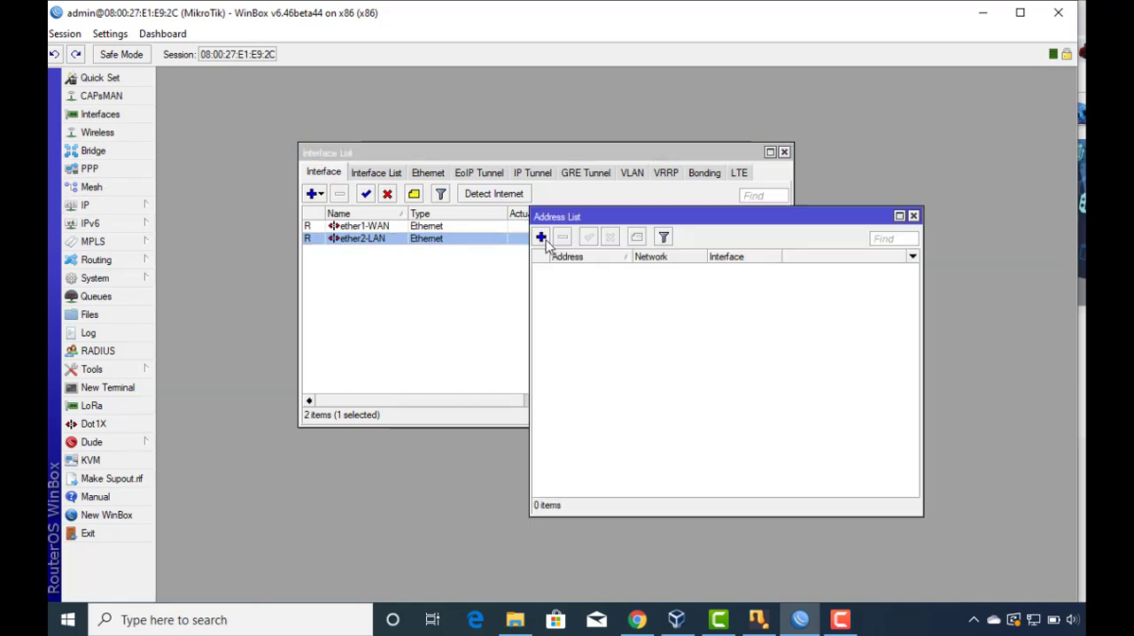
pyautogui.click(540, 238)
pyautogui.write('19')
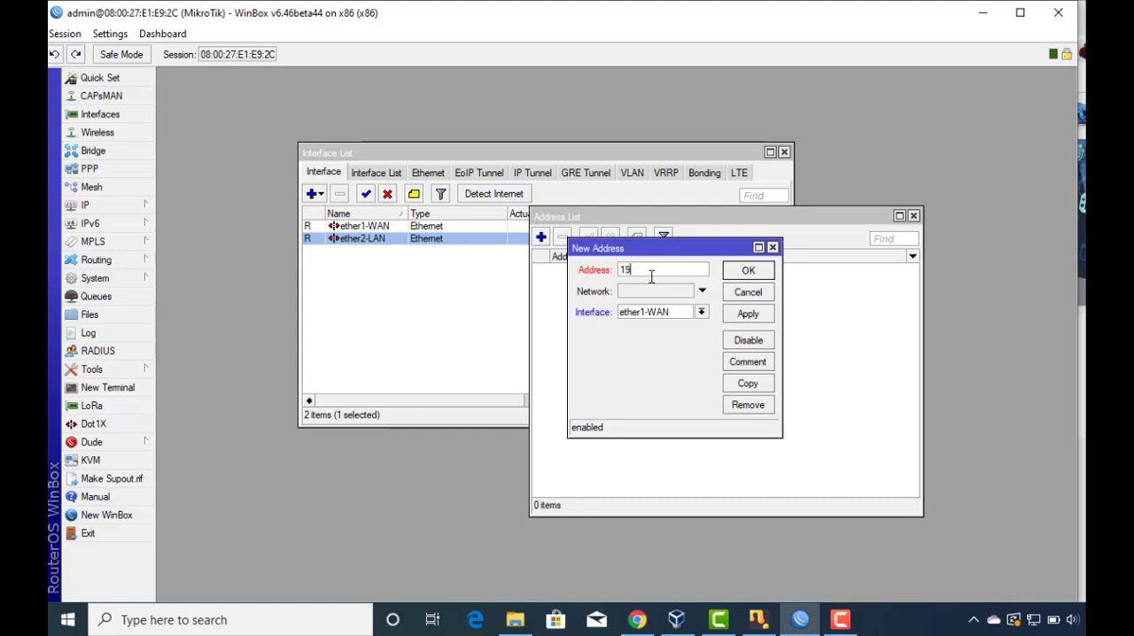
pyautogui.write('2.168.10.102/24')
pyautogui.click(747, 313)
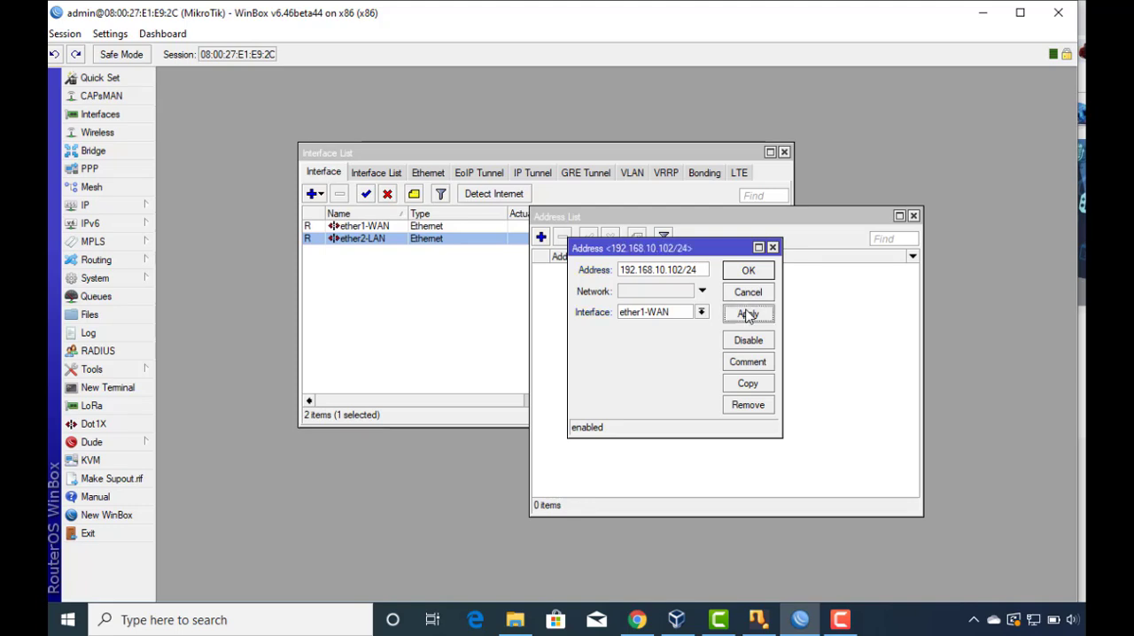
pyautogui.click(747, 273)
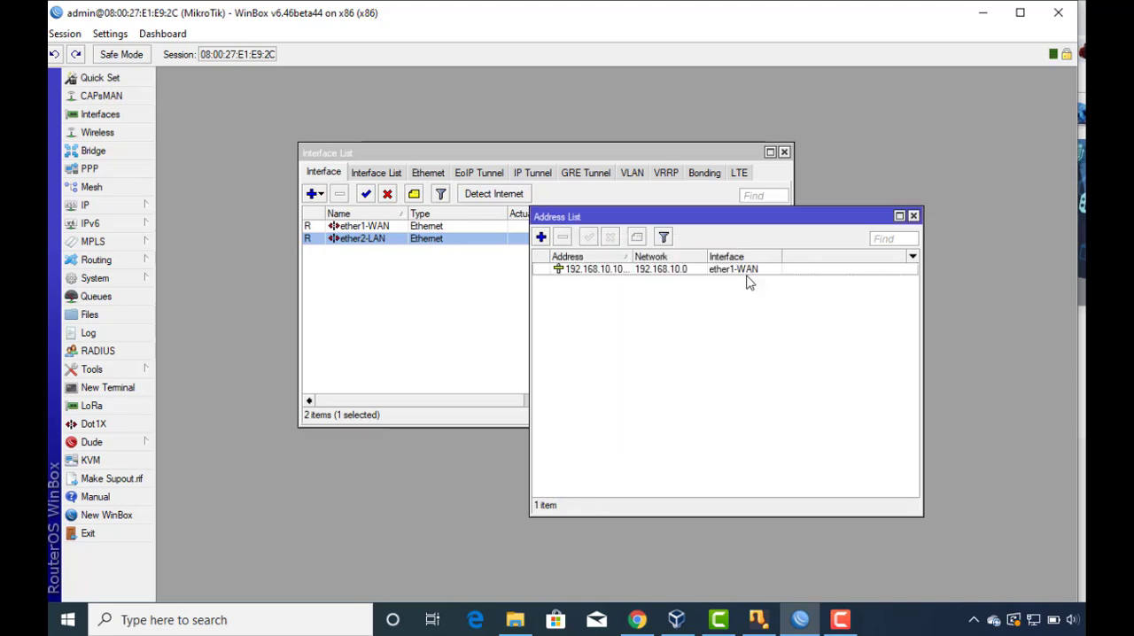
# Add the IP address 10.10.10.1/24 on the ether2-LAN interface.
pyautogui.click(542, 237)
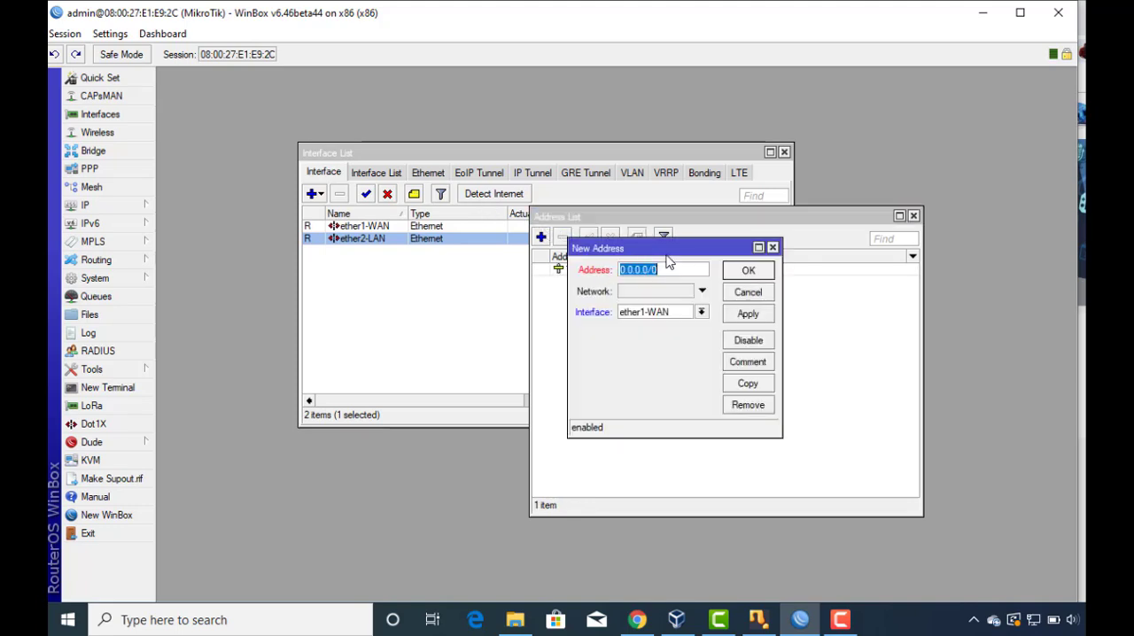
pyautogui.write('10.10.10.1/24')
pyautogui.click(701, 312)
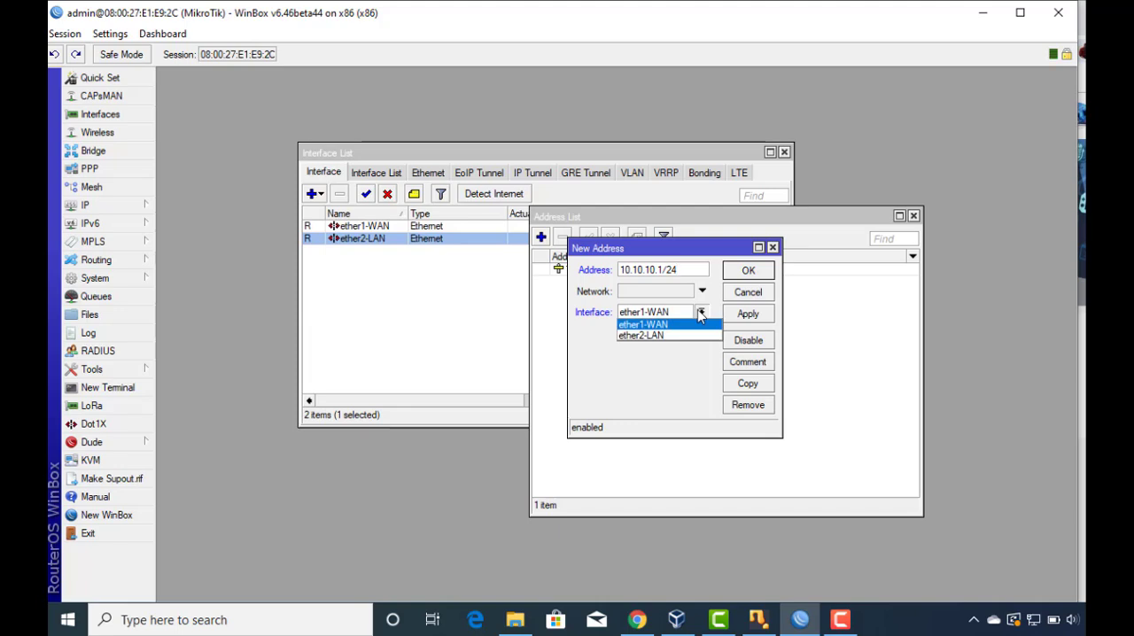
pyautogui.click(667, 336)
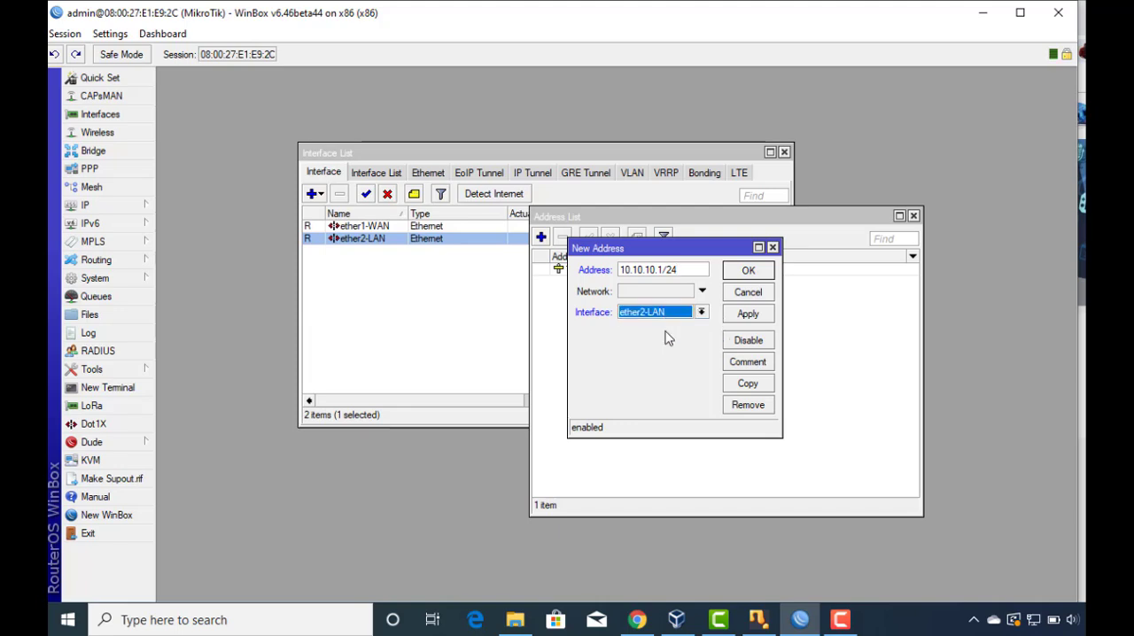
pyautogui.click(744, 315)
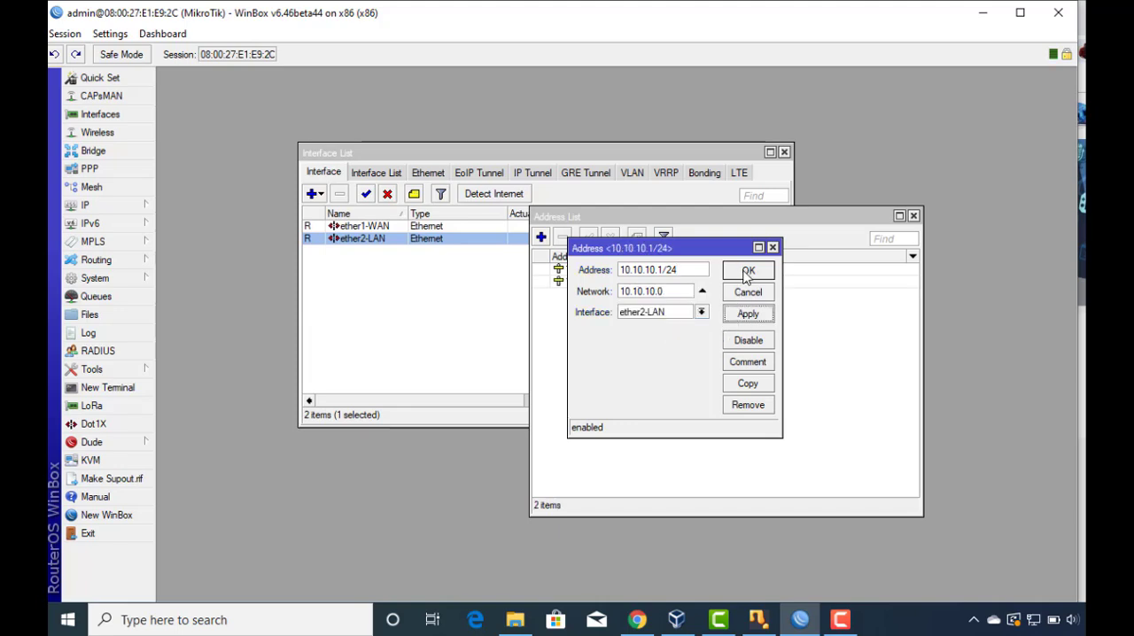
pyautogui.click(744, 270)
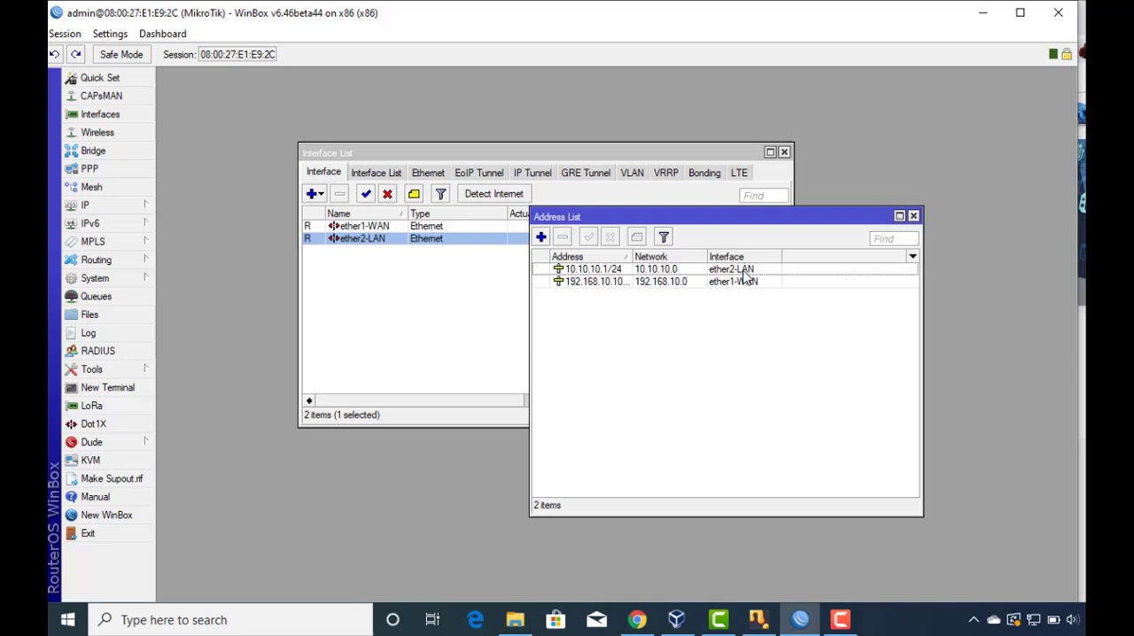
# Set the router's DNS servers to 8.8.8.8 and 8.8.4.4.
pyautogui.click(114, 213)
pyautogui.click(205, 284)
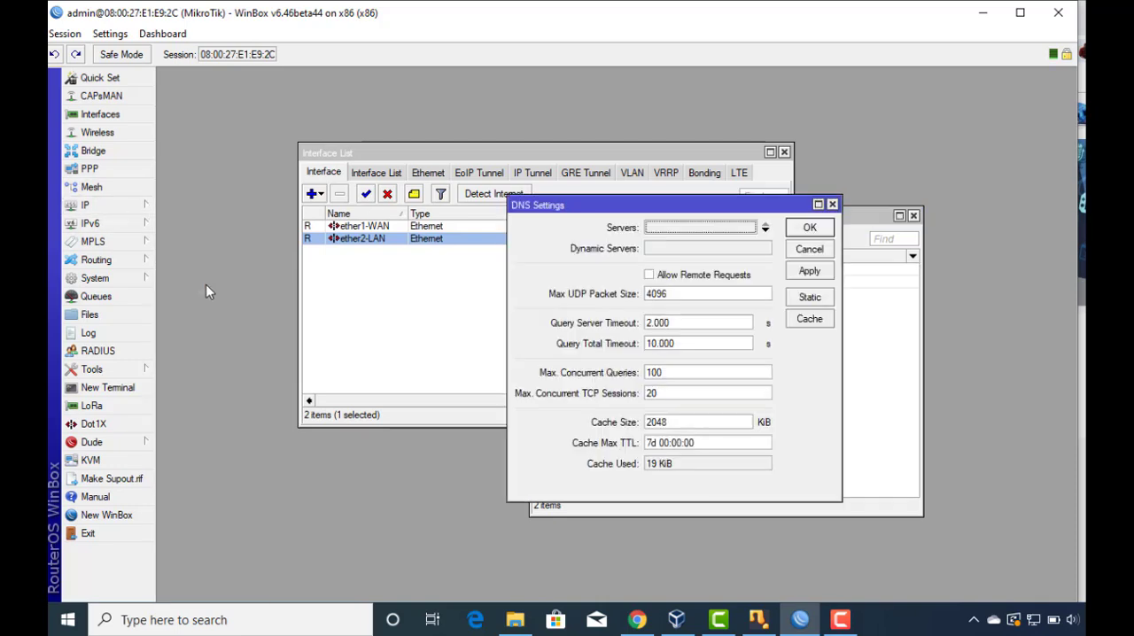
pyautogui.click(662, 233)
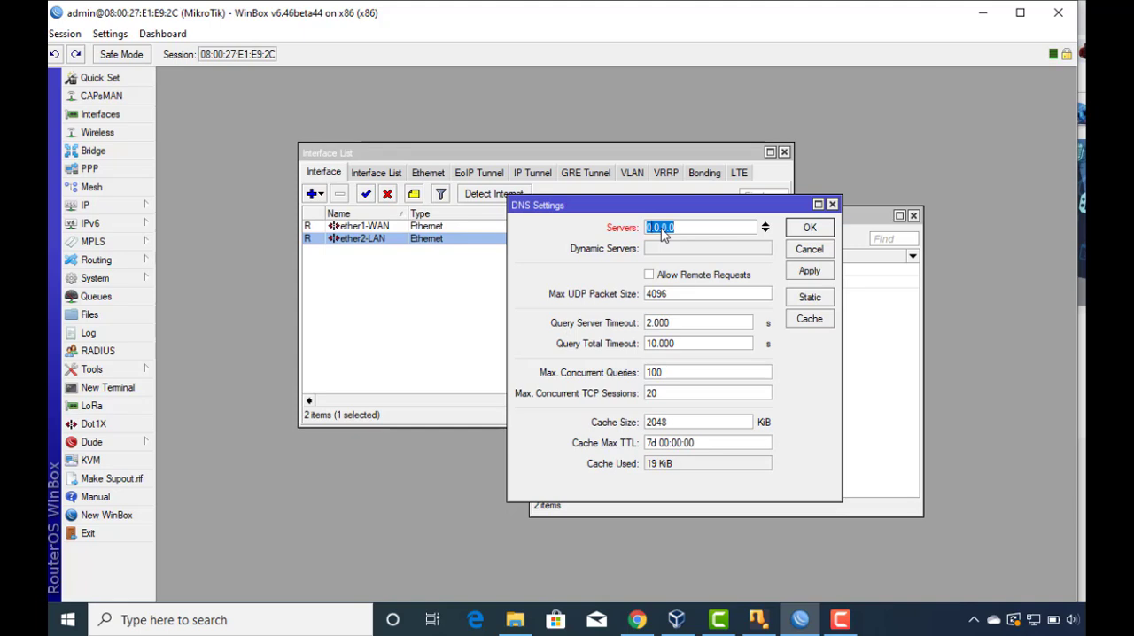
pyautogui.write('8.8.8.85')
pyautogui.press('BackSpace')
pyautogui.click(765, 230)
pyautogui.write('8')
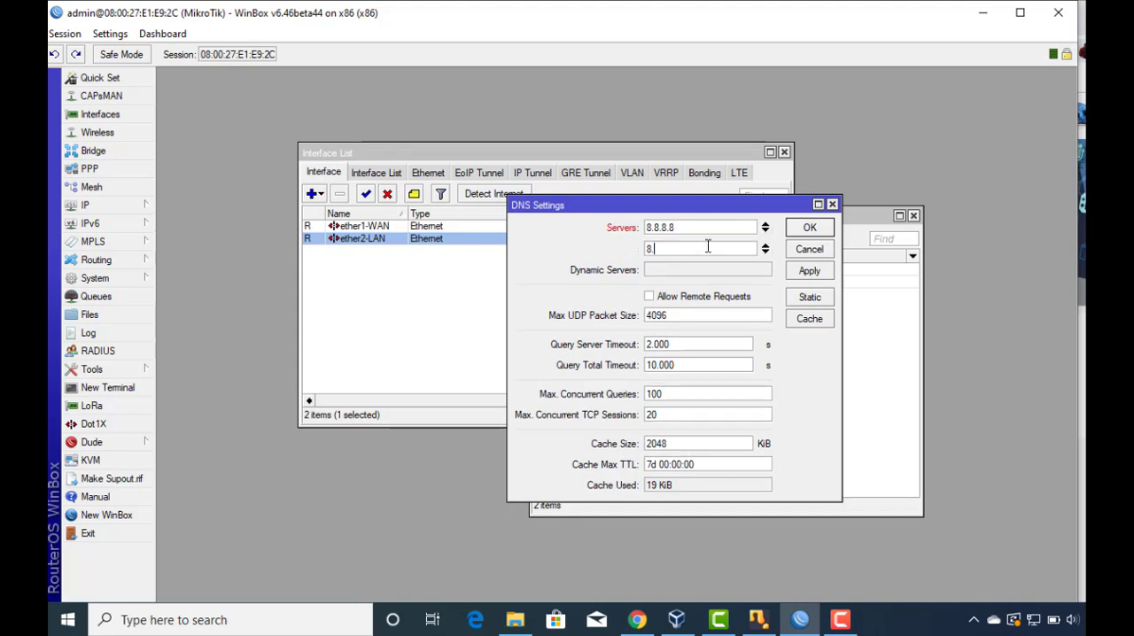
pyautogui.write('.8.4.4')
pyautogui.click(810, 270)
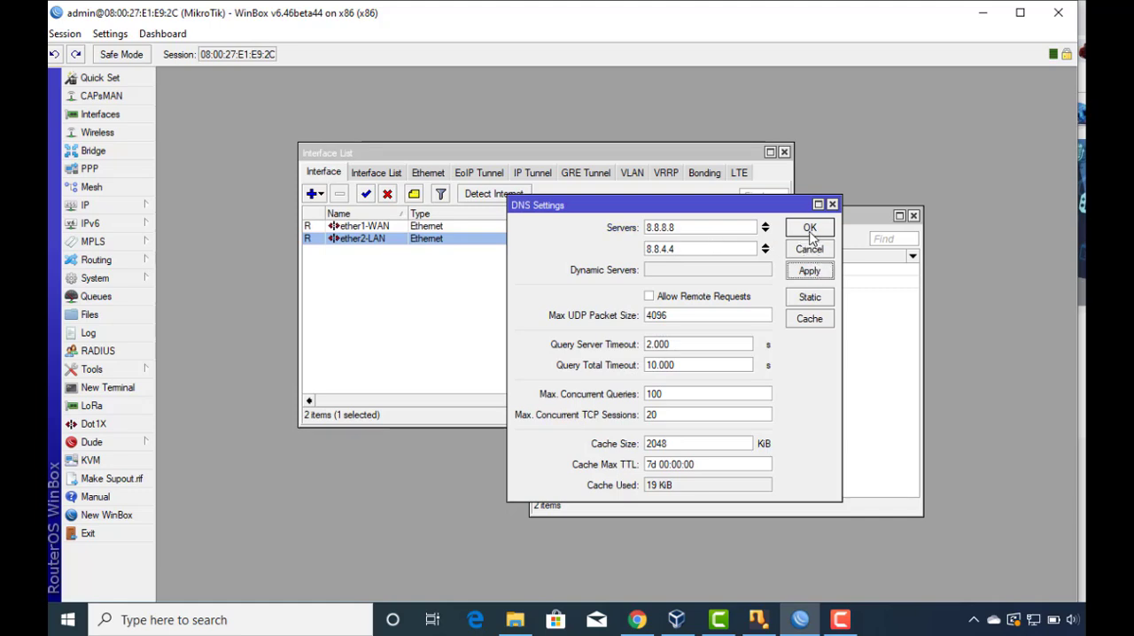
pyautogui.click(810, 229)
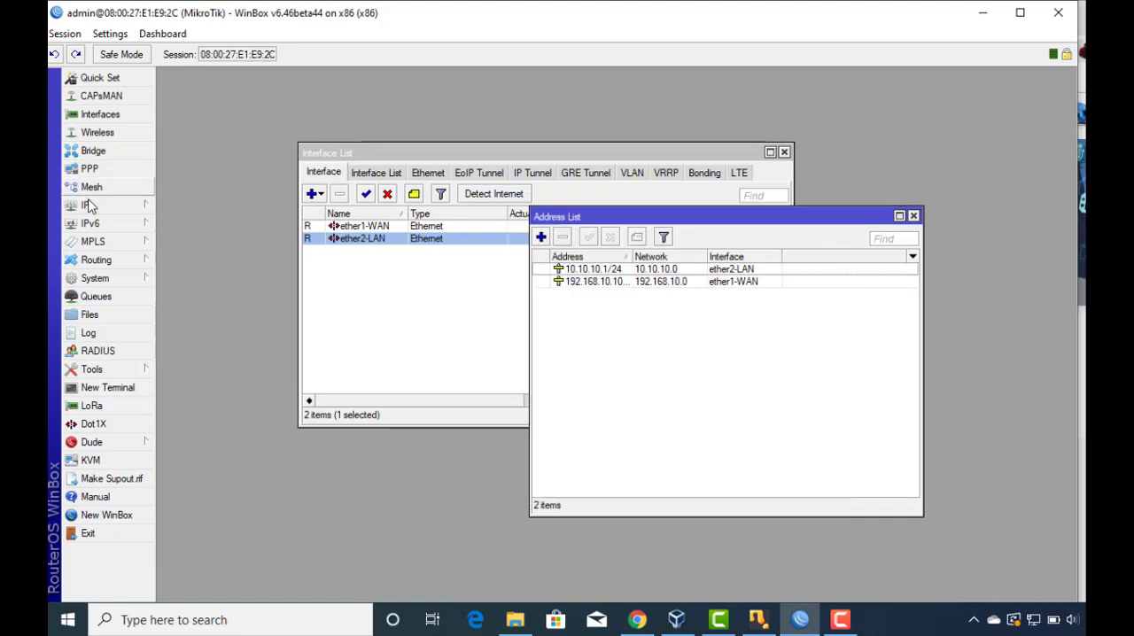
# Add a default route for destination 0.0.0.0/0 with gateway 192.168.10.1.
pyautogui.click(88, 205)
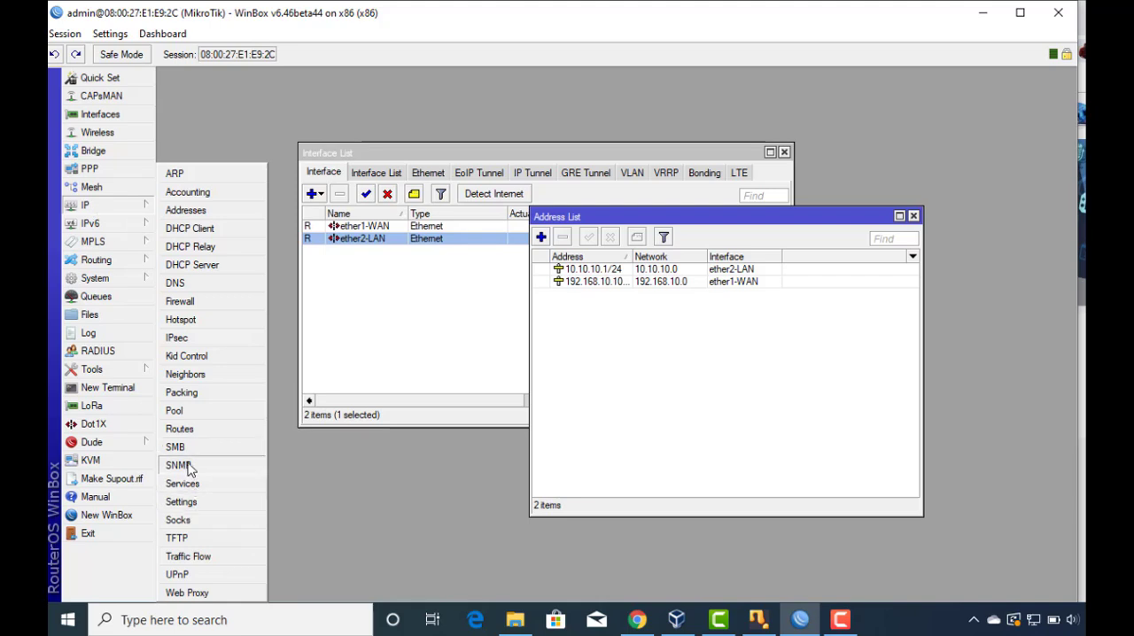
pyautogui.click(184, 431)
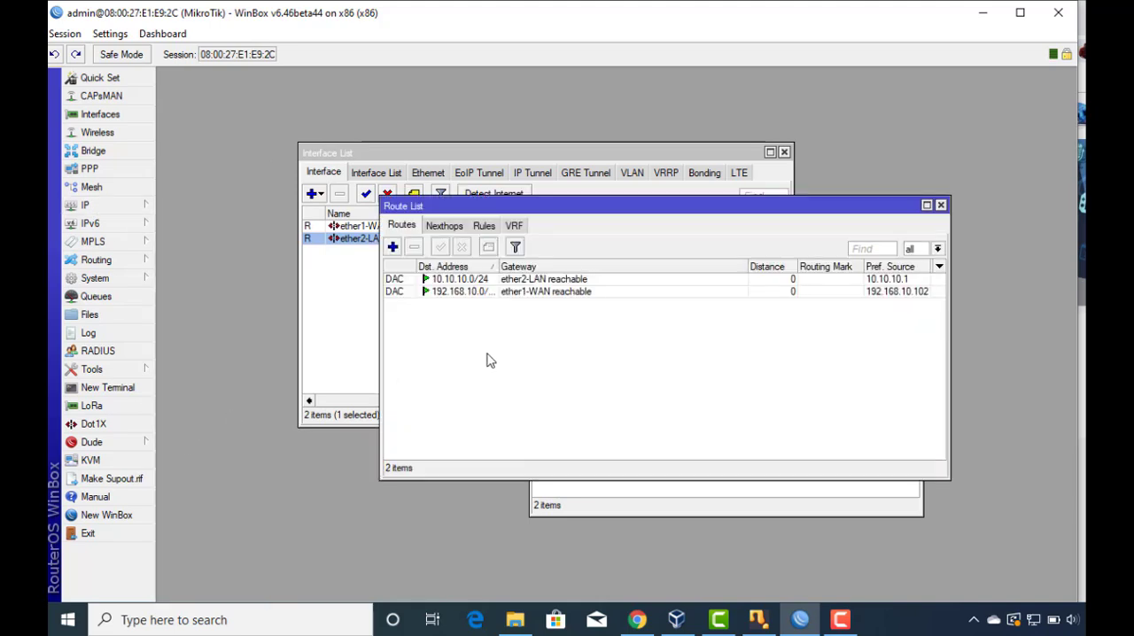
pyautogui.click(392, 246)
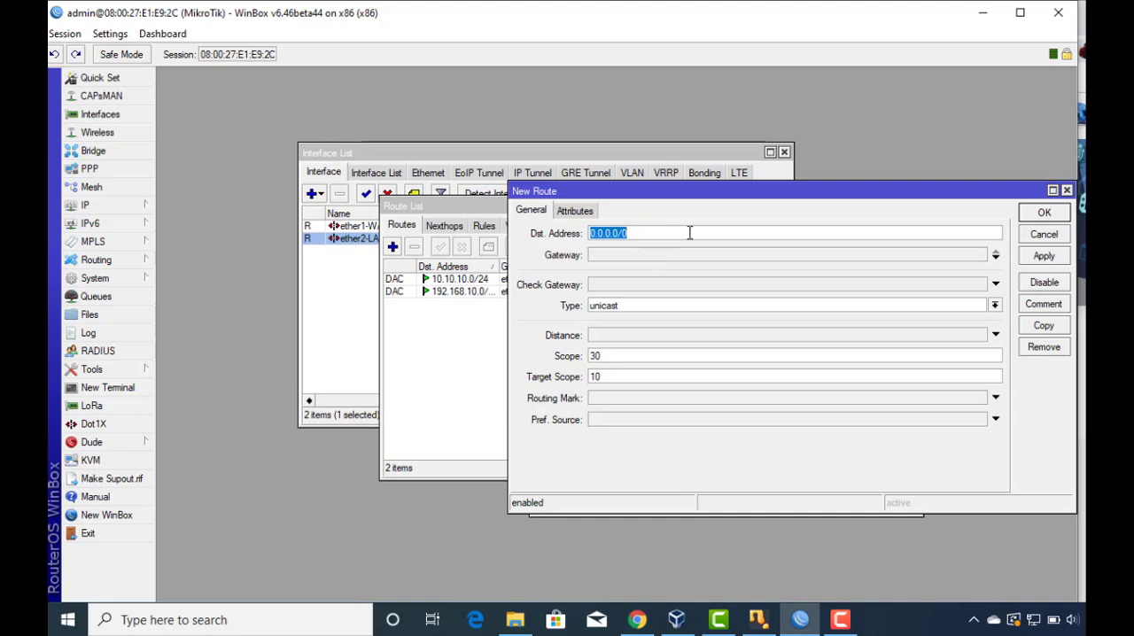
pyautogui.click(671, 256)
pyautogui.write('192.')
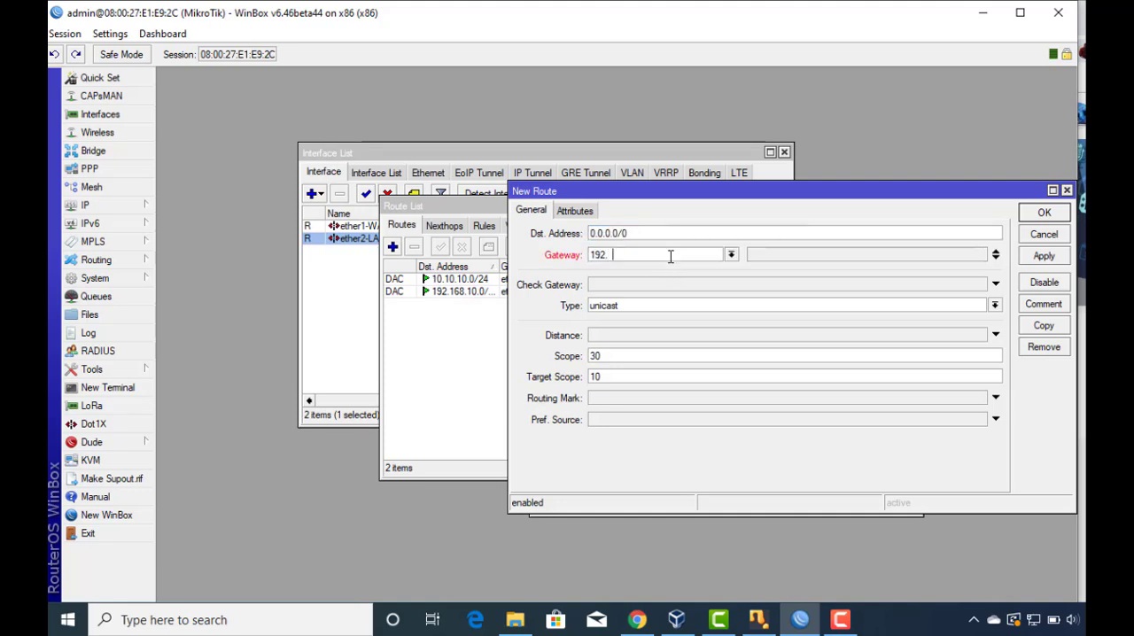
pyautogui.write('168.10.1')
pyautogui.click(1043, 255)
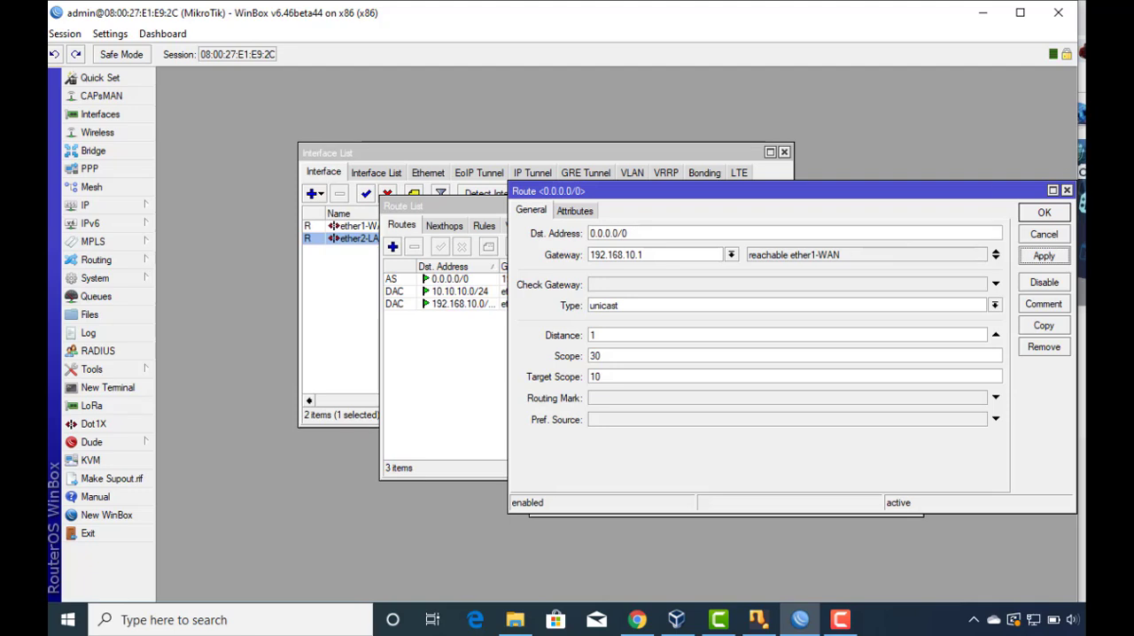
pyautogui.click(1061, 215)
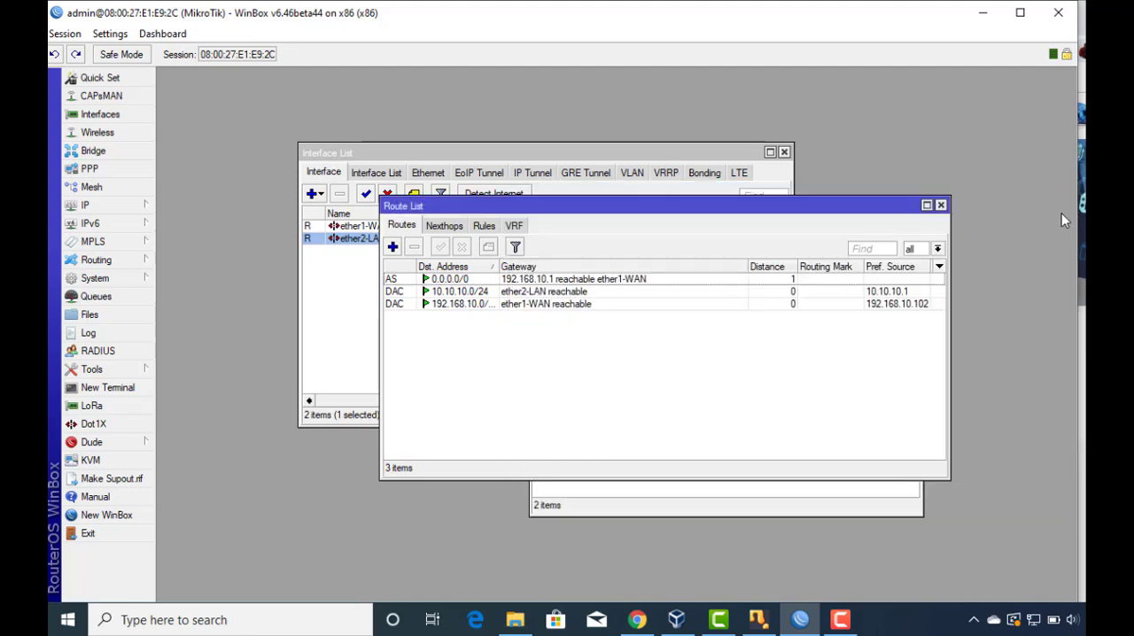
# Start a new firewall NAT rule in the srcnat chain with ether1-WAN as the outgoing interface.
pyautogui.click(99, 204)
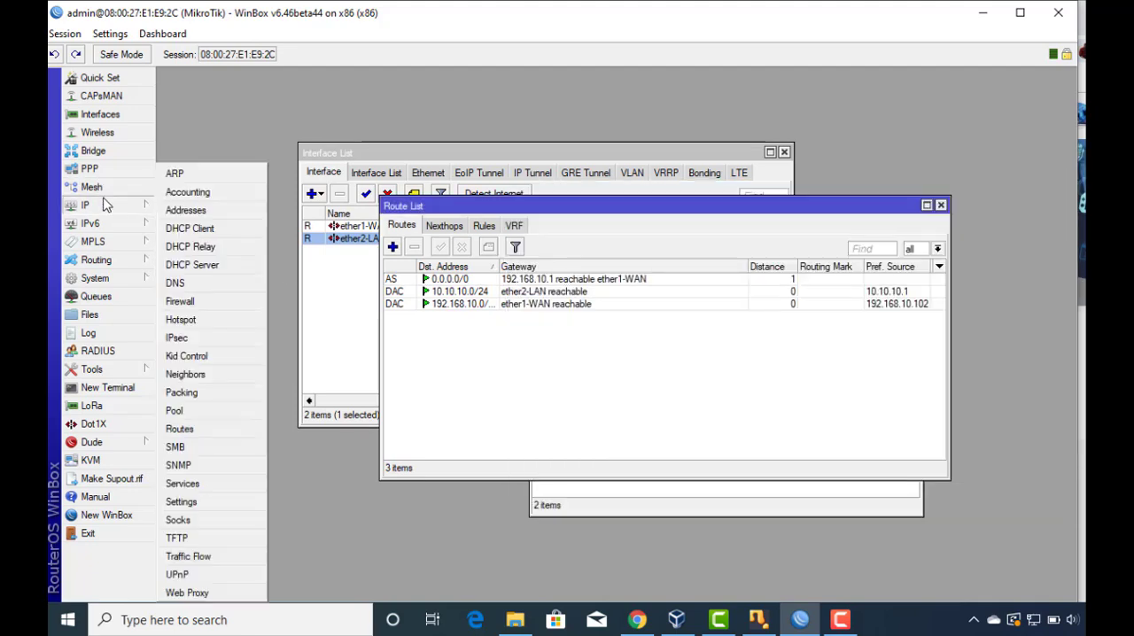
pyautogui.click(201, 302)
pyautogui.click(359, 226)
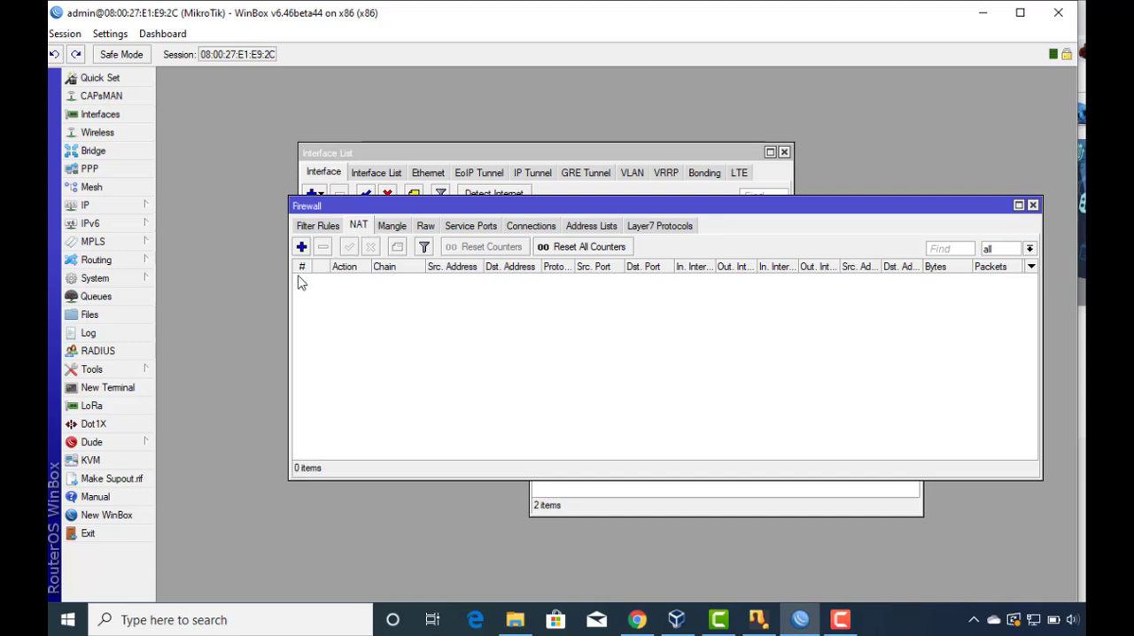
pyautogui.click(301, 247)
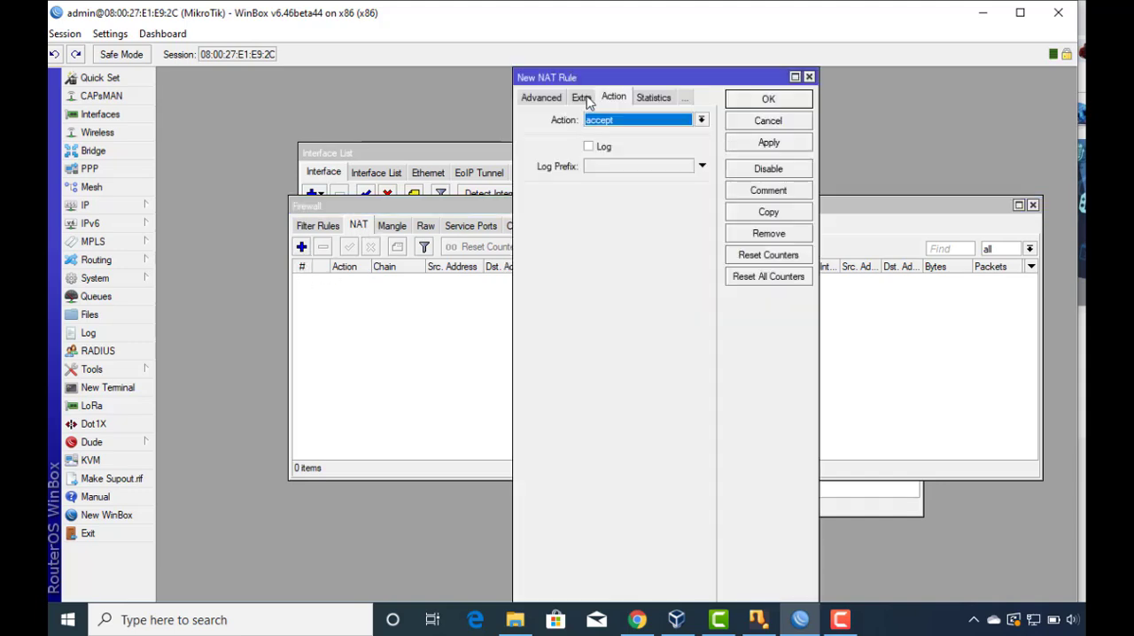
pyautogui.click(554, 99)
pyautogui.click(535, 99)
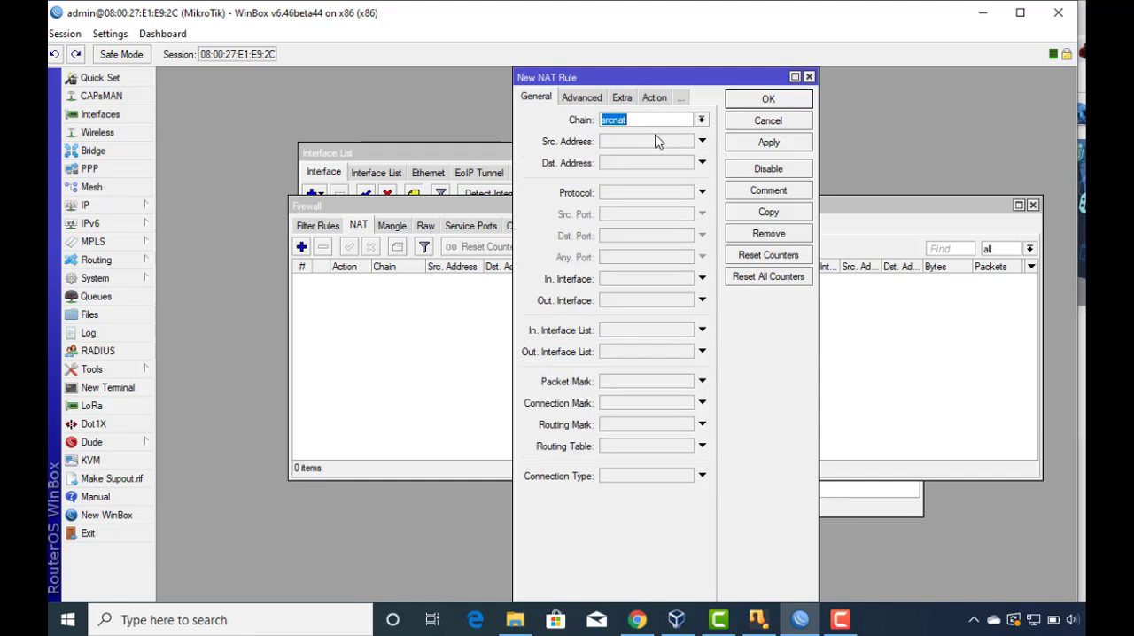
pyautogui.click(702, 301)
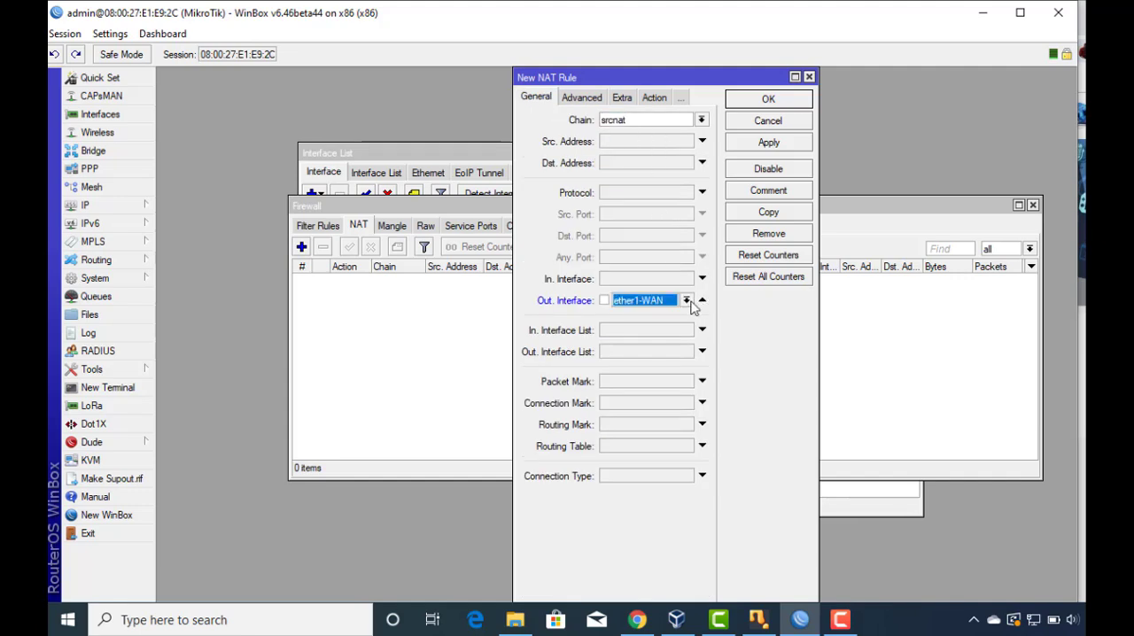
# Set the new NAT rule's action to masquerade and save the rule.
pyautogui.click(652, 98)
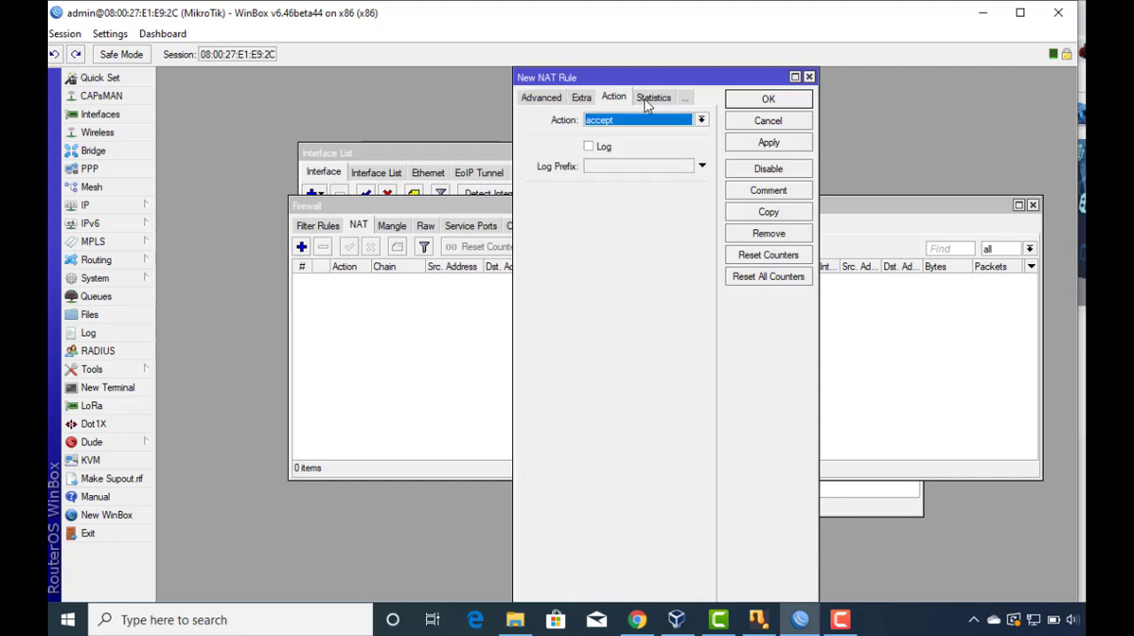
pyautogui.click(655, 118)
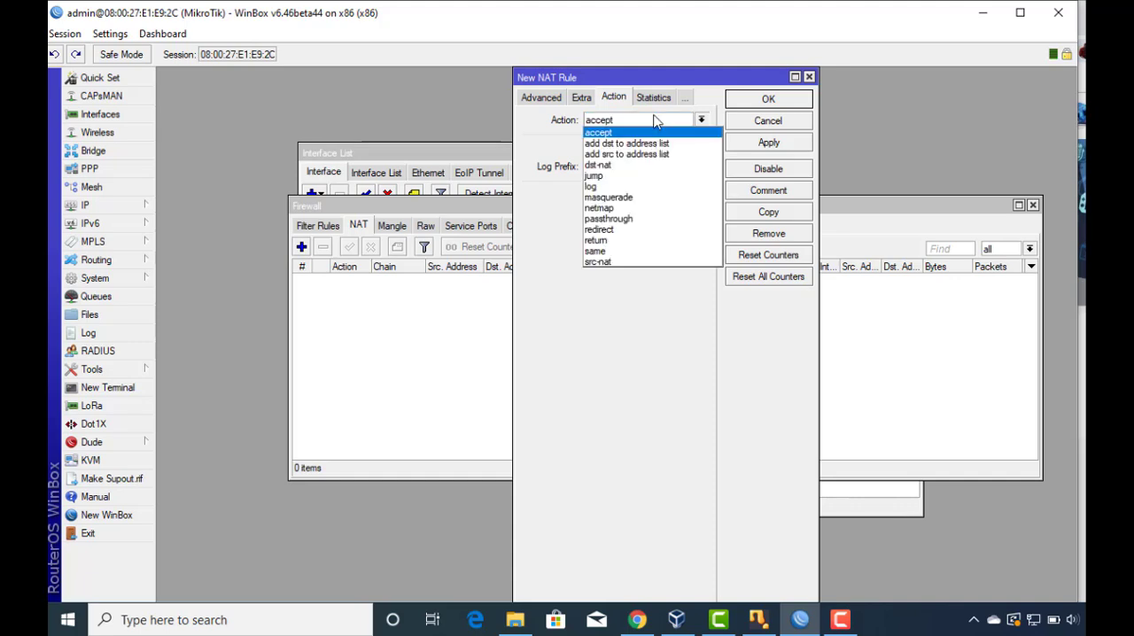
pyautogui.click(629, 197)
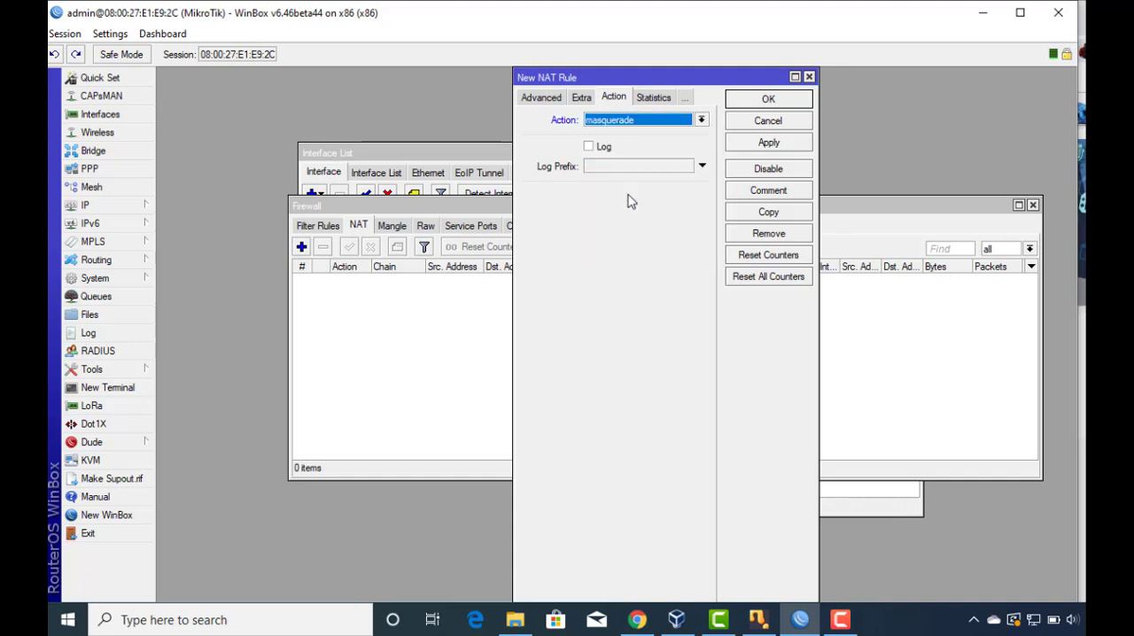
pyautogui.click(769, 144)
pyautogui.click(757, 103)
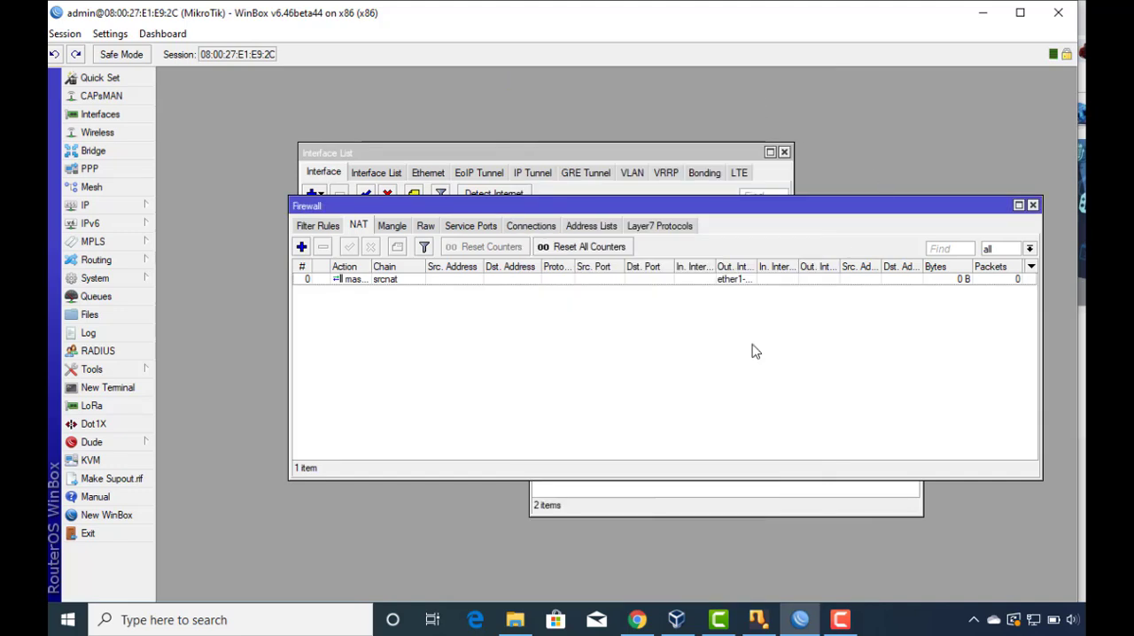
# Switch to the Windows network settings and open the Ethernet adapter's Internet Protocol Version 4 (TCP/IPv4) properties.
pyautogui.rightClick(1032, 619)
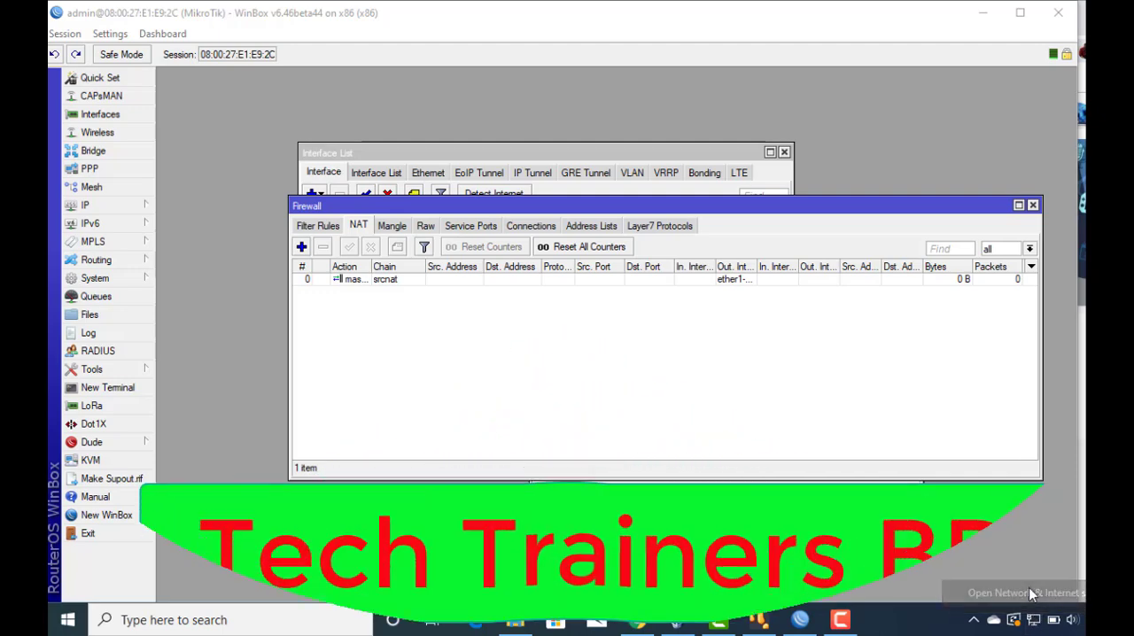
pyautogui.click(1030, 592)
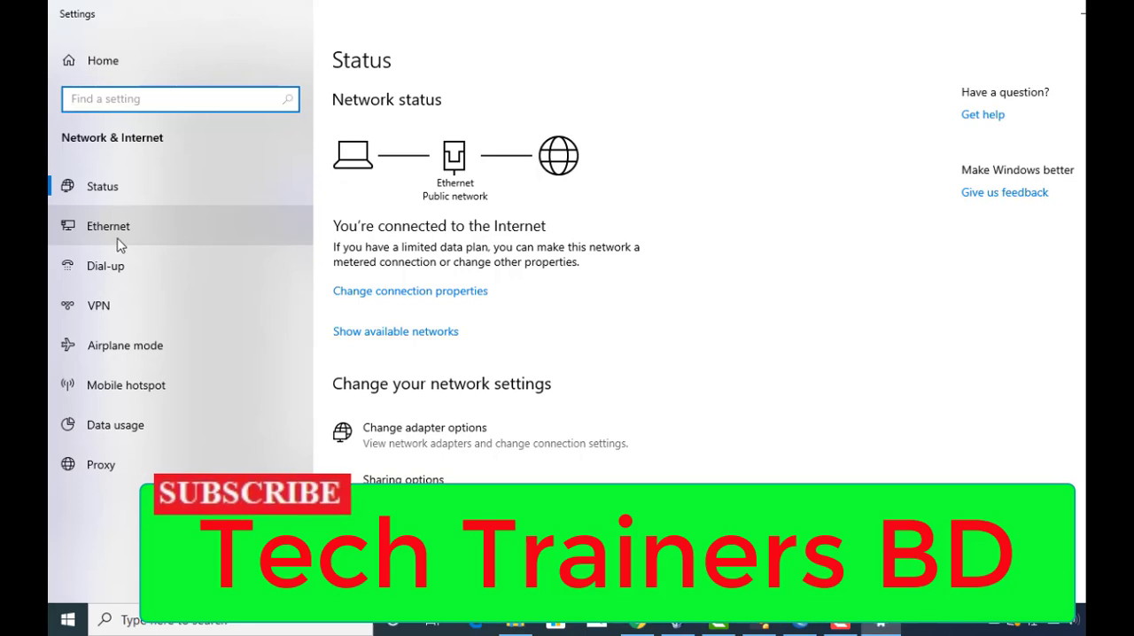
pyautogui.click(422, 429)
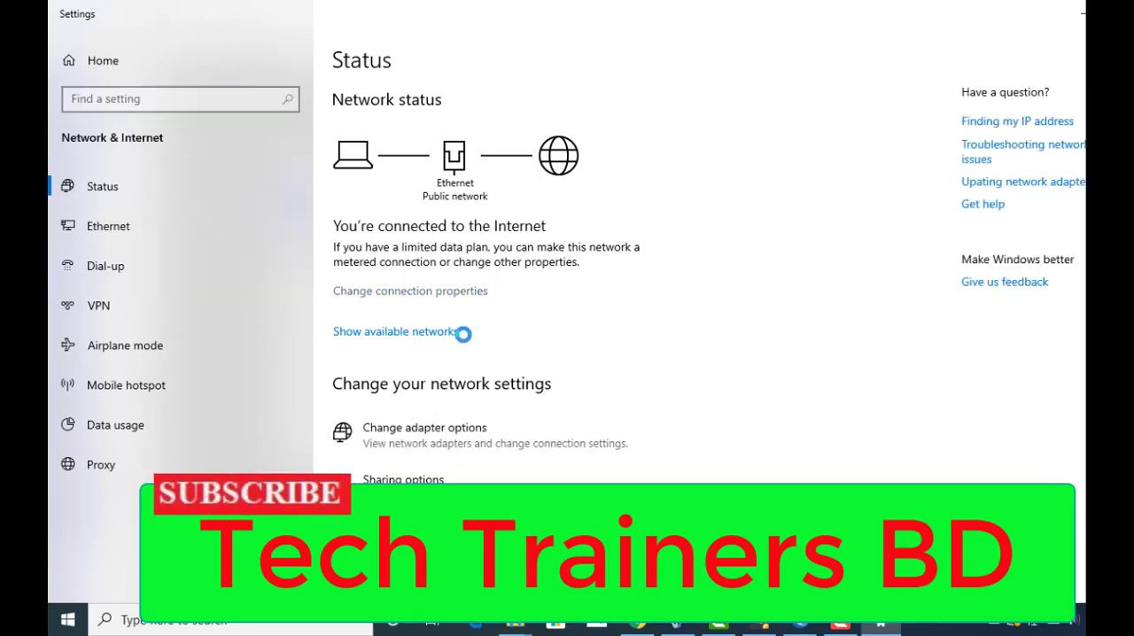
pyautogui.rightClick(483, 193)
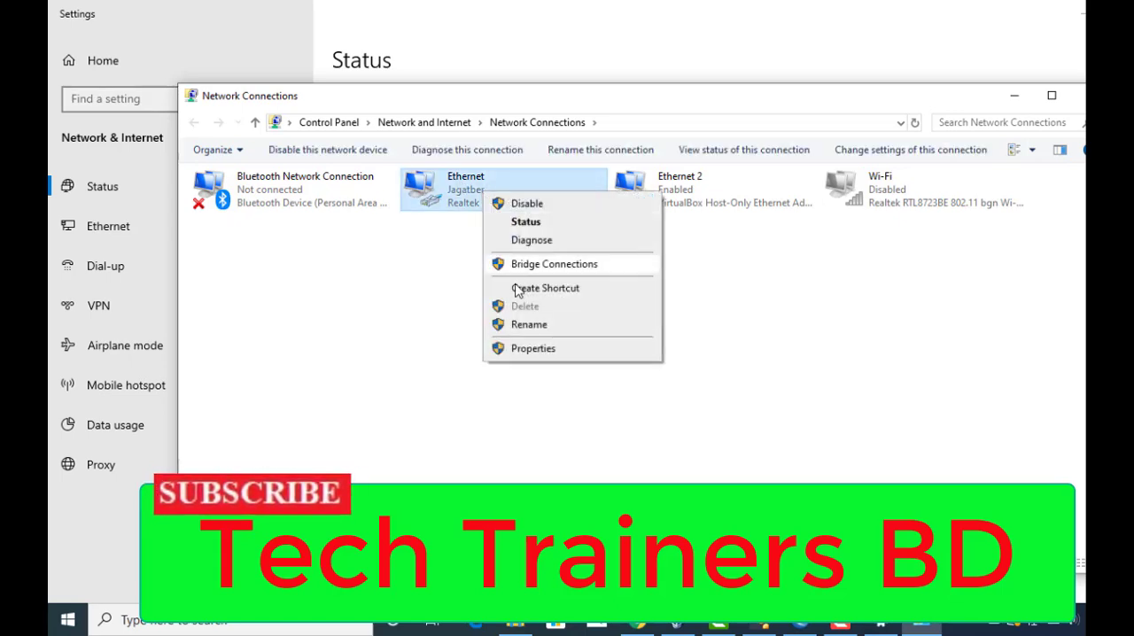
pyautogui.click(537, 348)
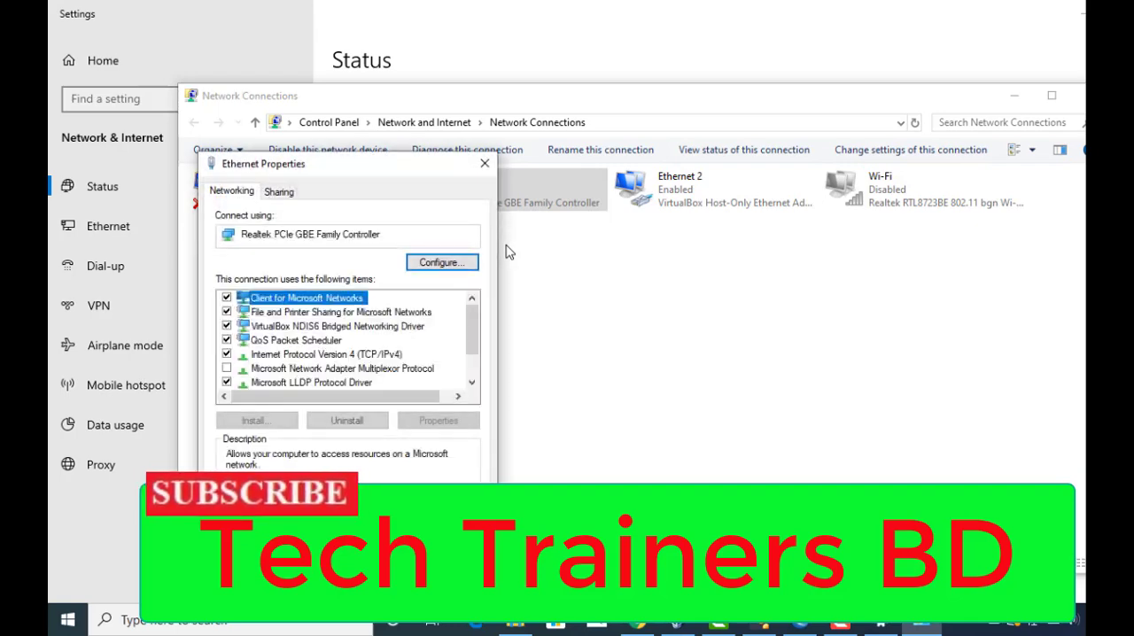
pyautogui.doubleClick(326, 354)
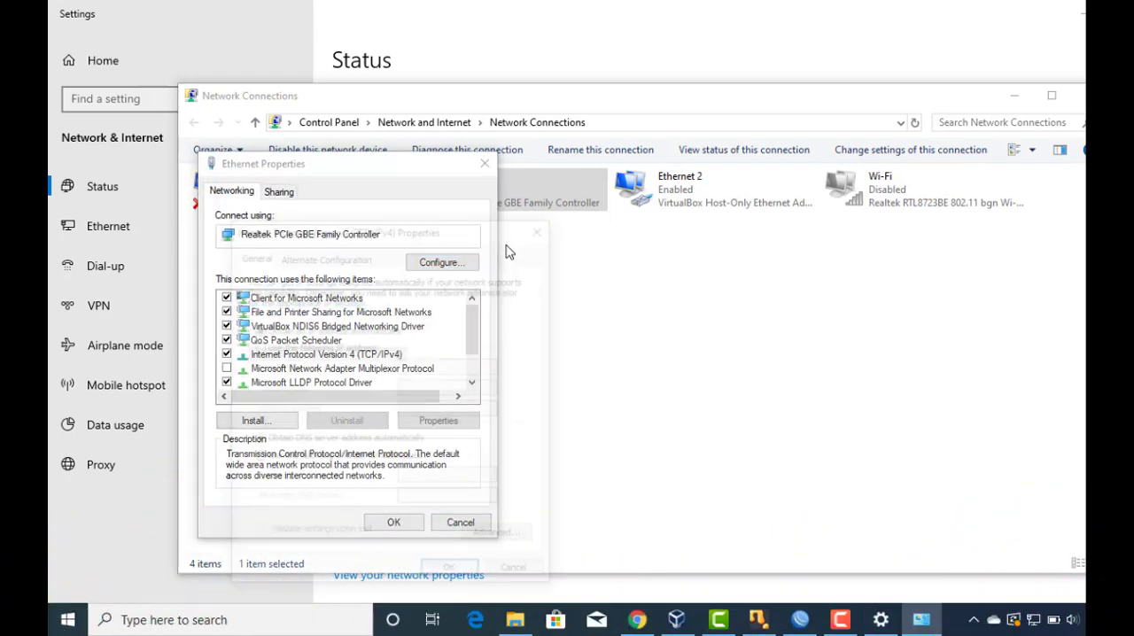
# Assign the adapter static IP 10.10.10.2, mask 255.255.255.0, gateway 10.10.10.1, DNS 8.8.8.8 and 8.8.4.4, and allow the PC to be discoverable.
pyautogui.click(257, 347)
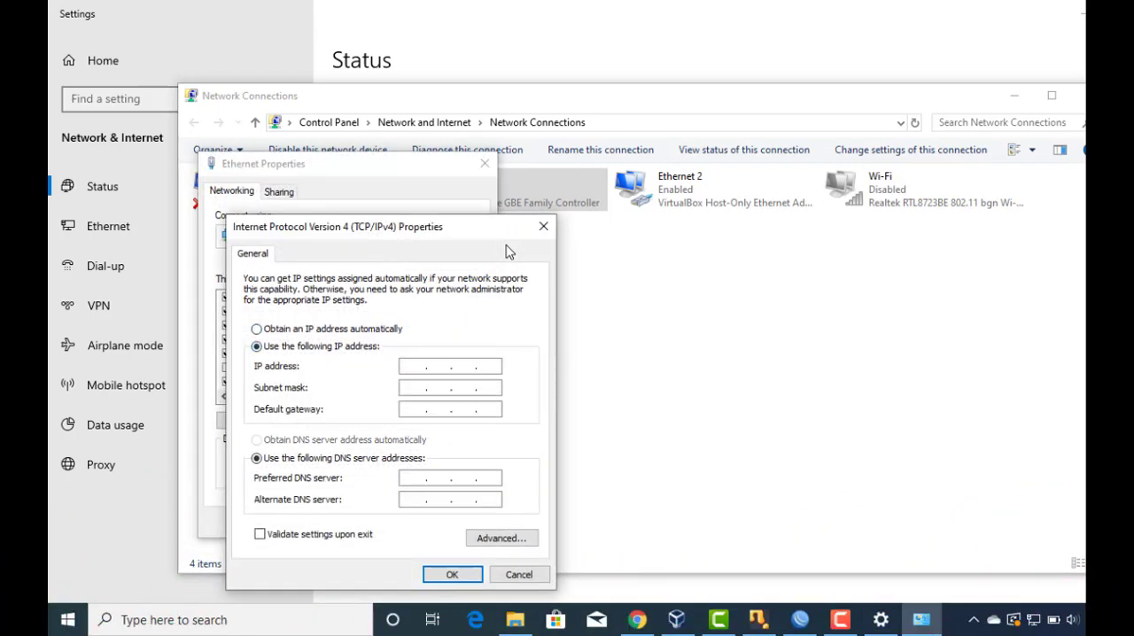
pyautogui.click(414, 366)
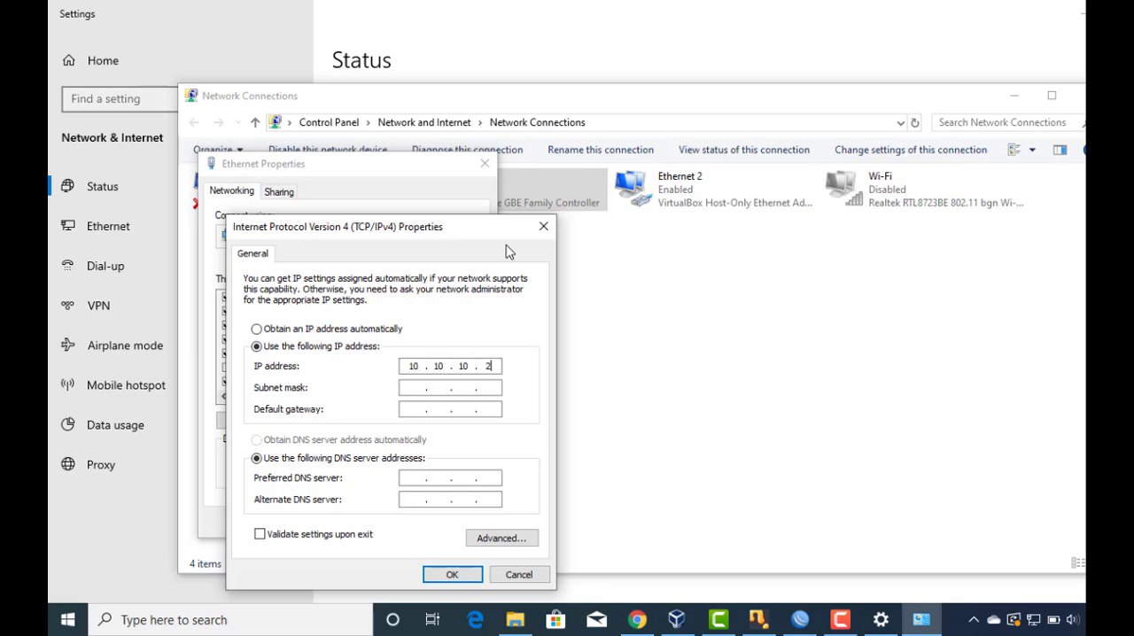
pyautogui.press('Tab')
pyautogui.write('255')
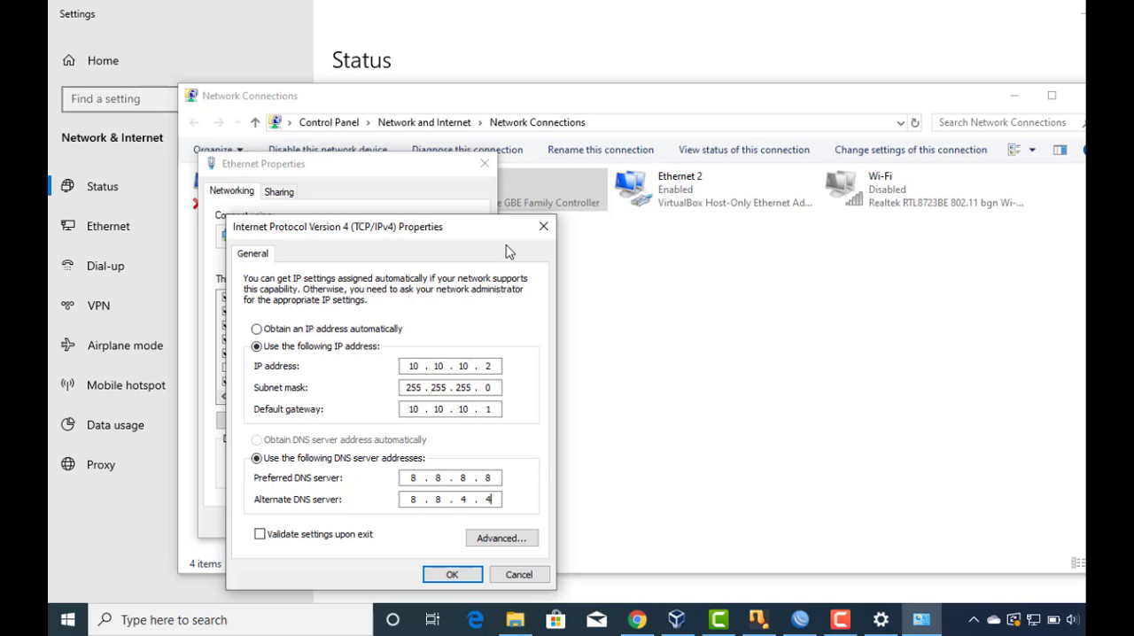
pyautogui.press('Return')
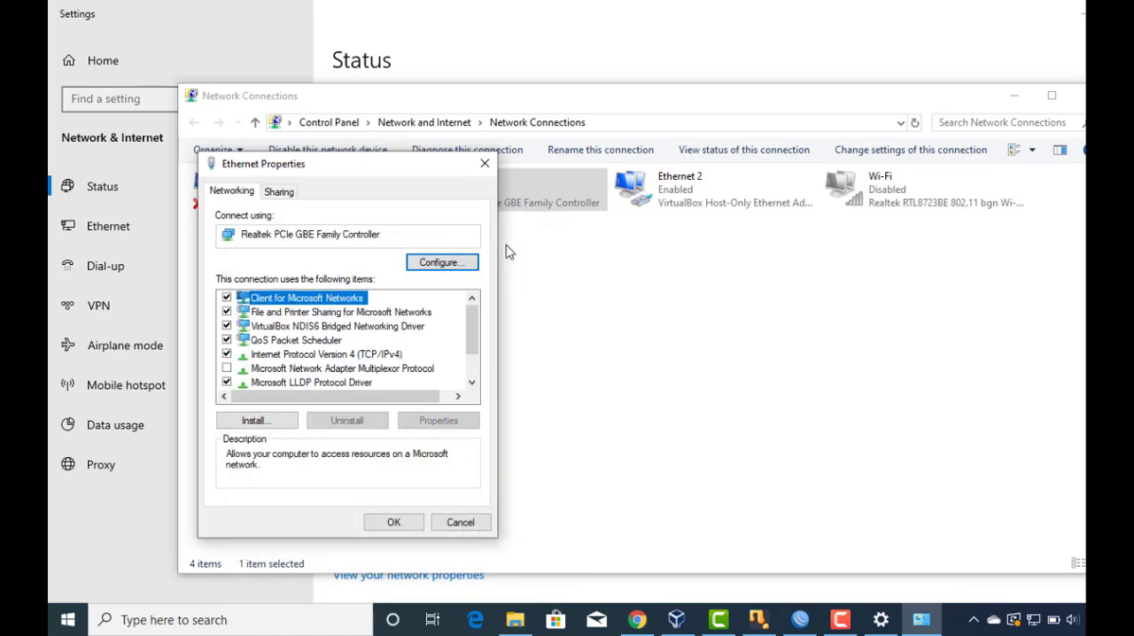
pyautogui.press('Return')
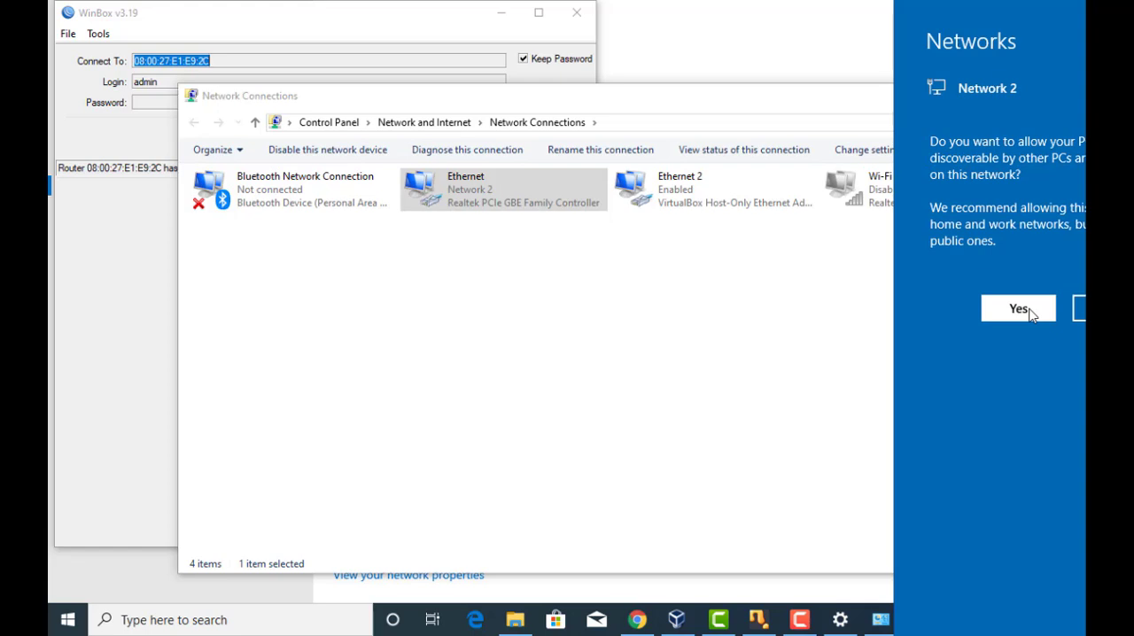
pyautogui.click(1030, 313)
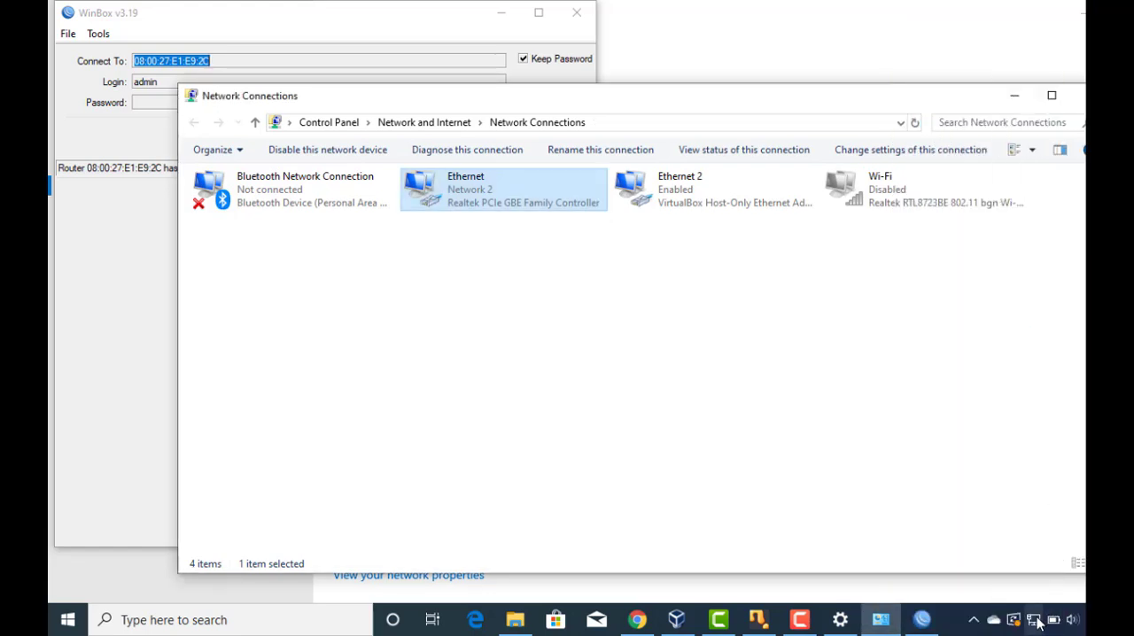
# Return to WinBox, cancel the reconnection to the router, and allow winbox through Windows Defender Firewall on private networks.
pyautogui.click(397, 30)
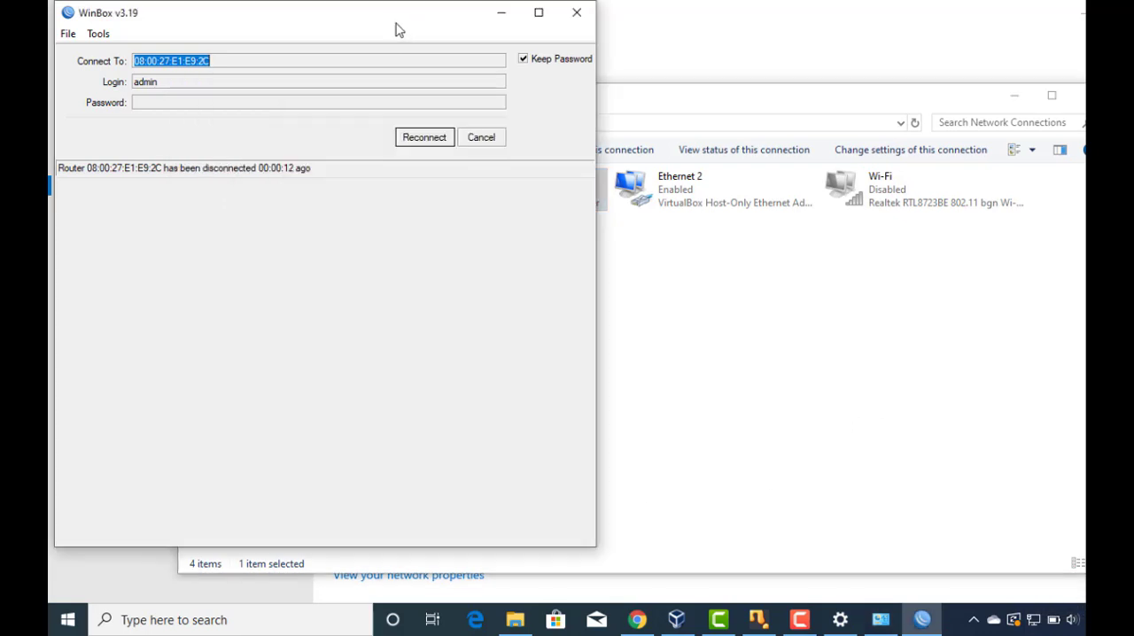
pyautogui.click(492, 138)
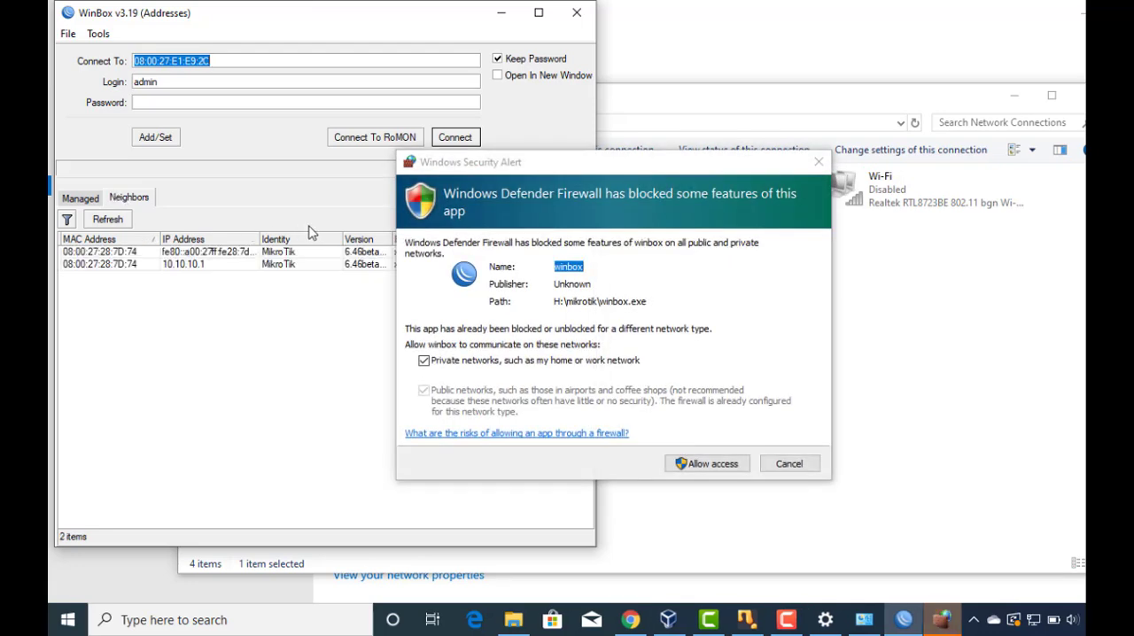
pyautogui.click(716, 465)
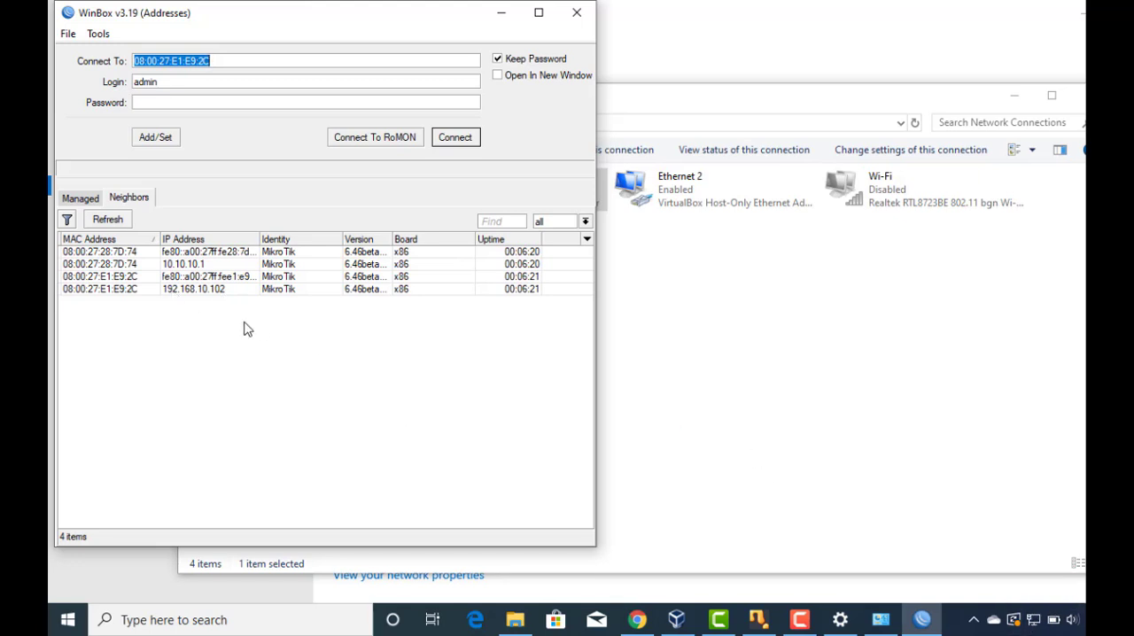
# Connect to the neighbouring router at 192.168.10.102 as admin and dismiss the missing software key notice.
pyautogui.click(204, 290)
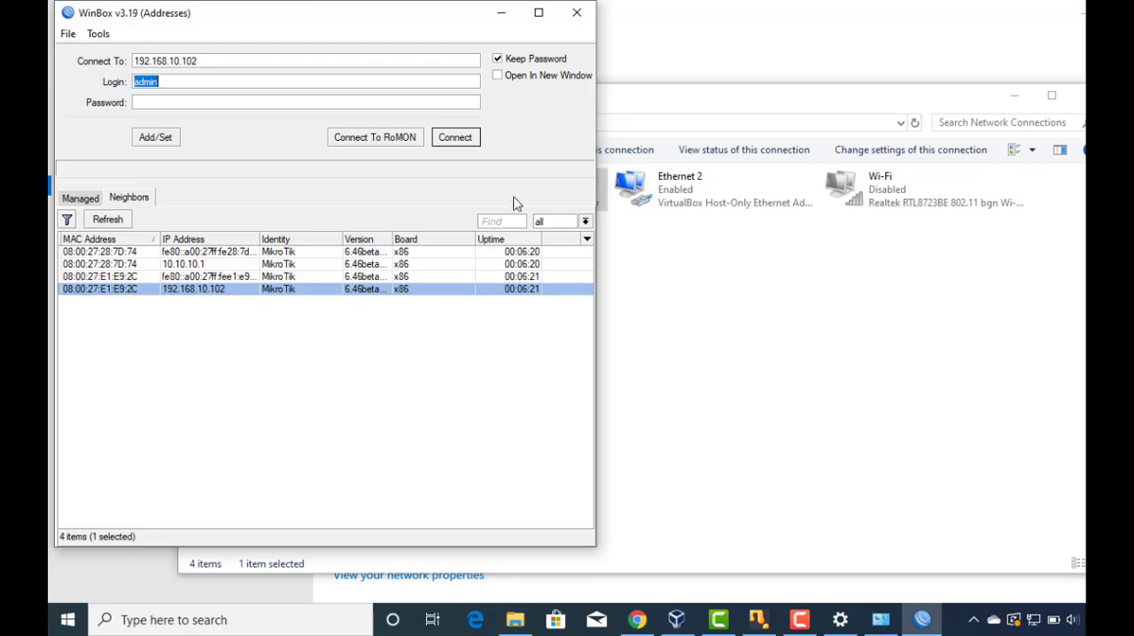
pyautogui.click(456, 138)
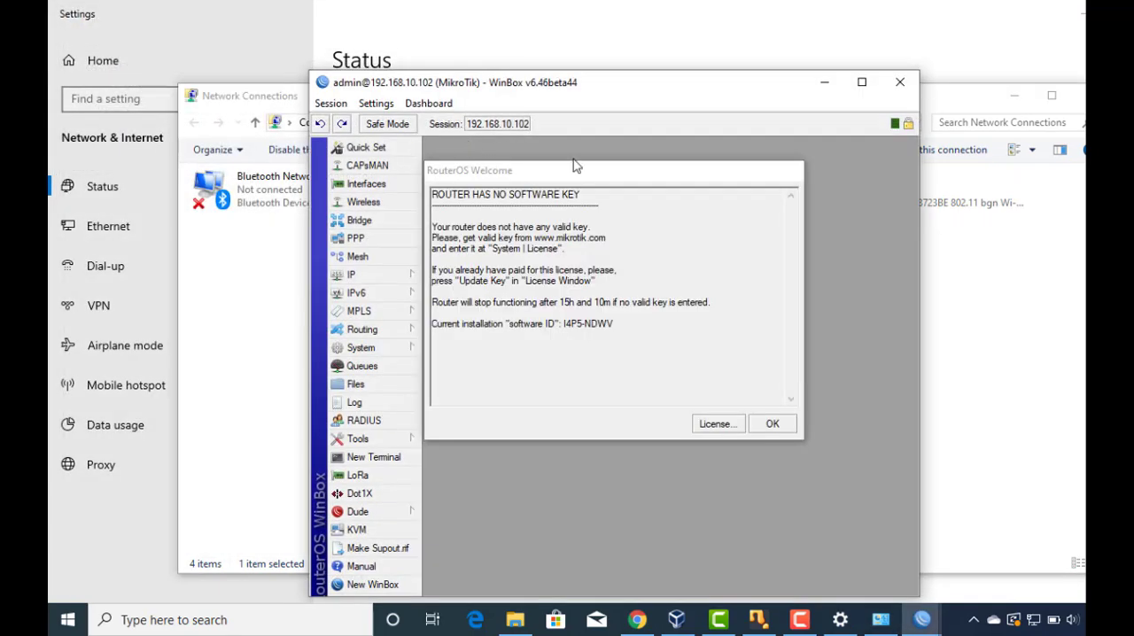
pyautogui.click(786, 425)
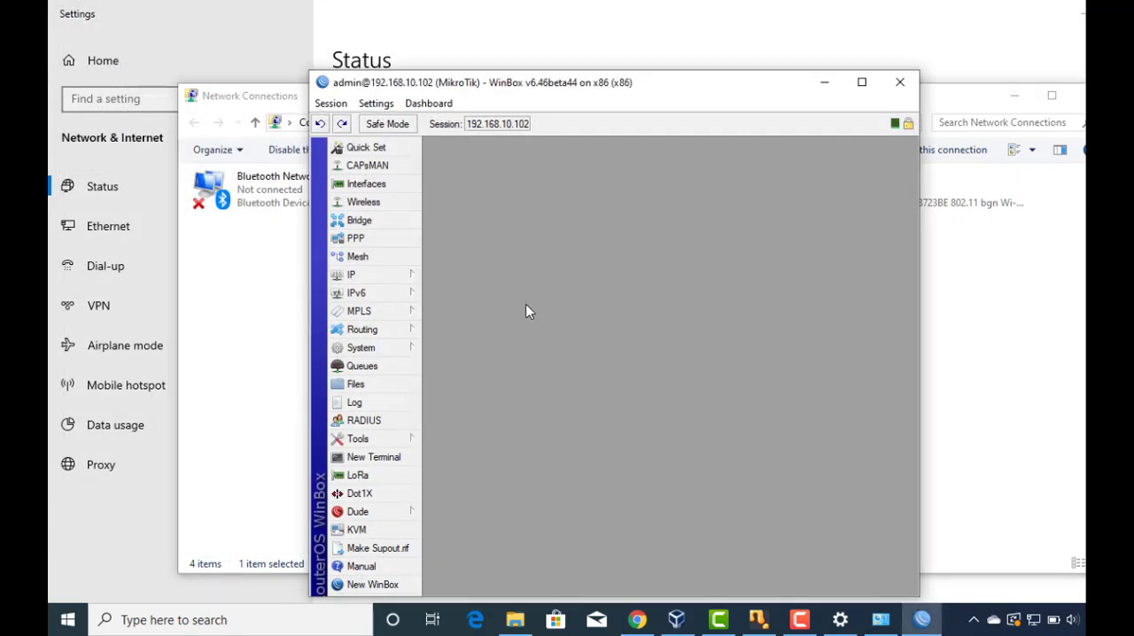
# Review the router's interface list and IP address list, and close both windows.
pyautogui.click(387, 188)
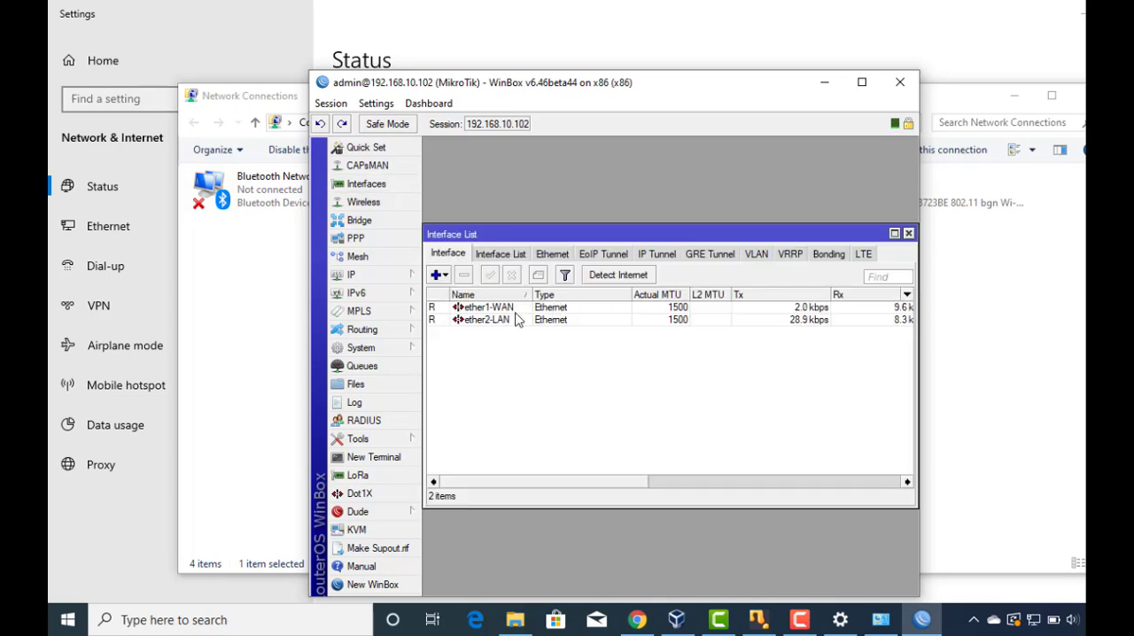
pyautogui.click(372, 275)
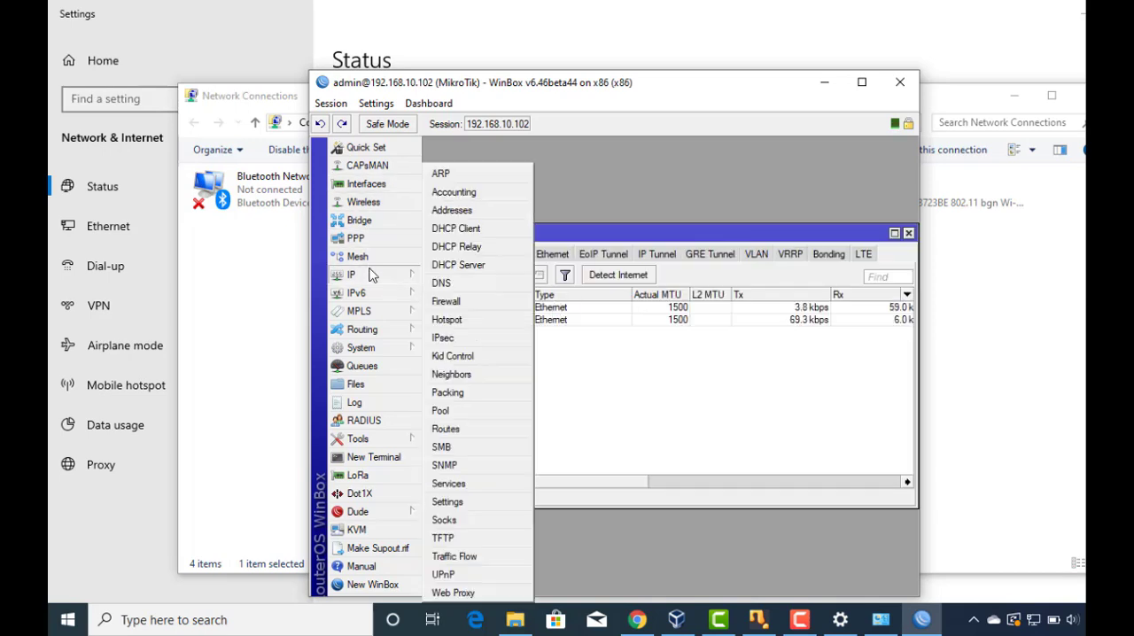
pyautogui.click(462, 215)
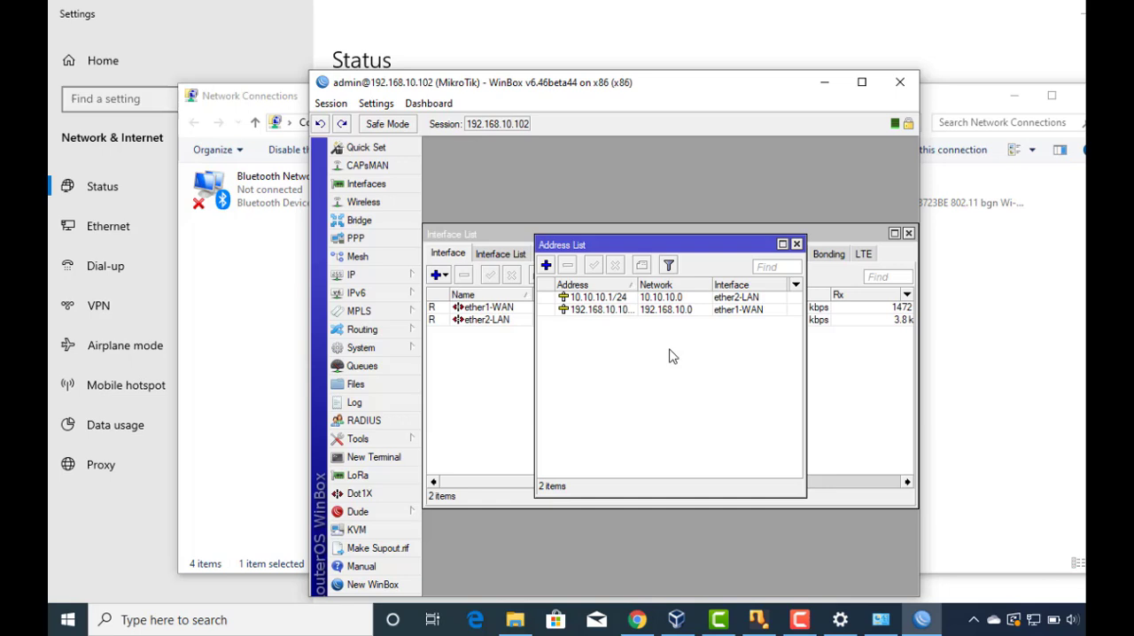
pyautogui.click(801, 244)
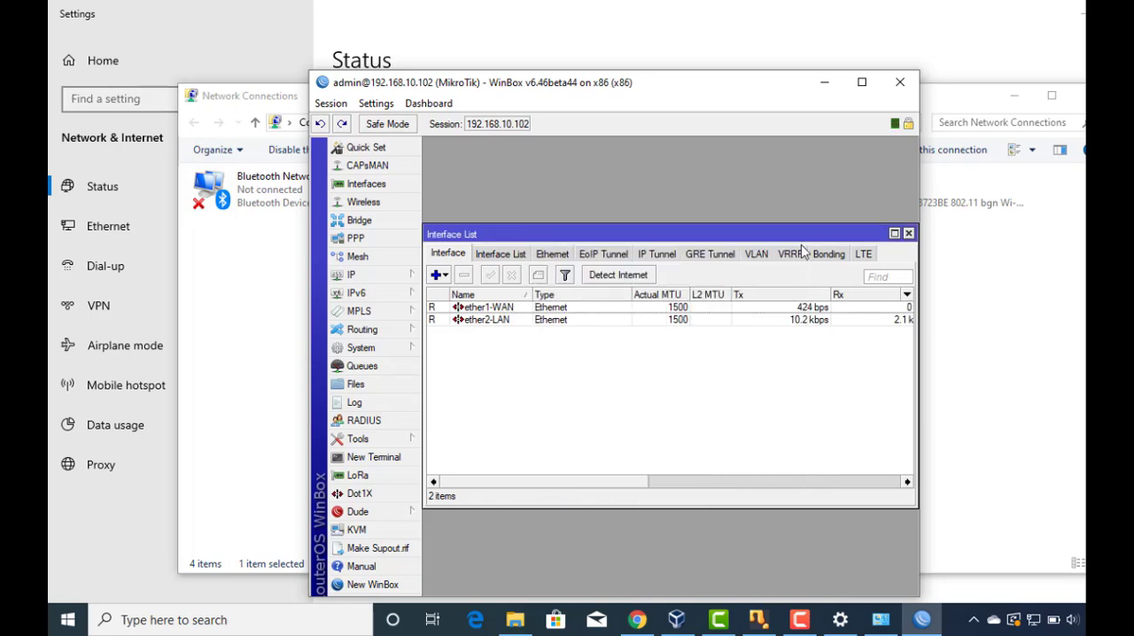
pyautogui.click(908, 233)
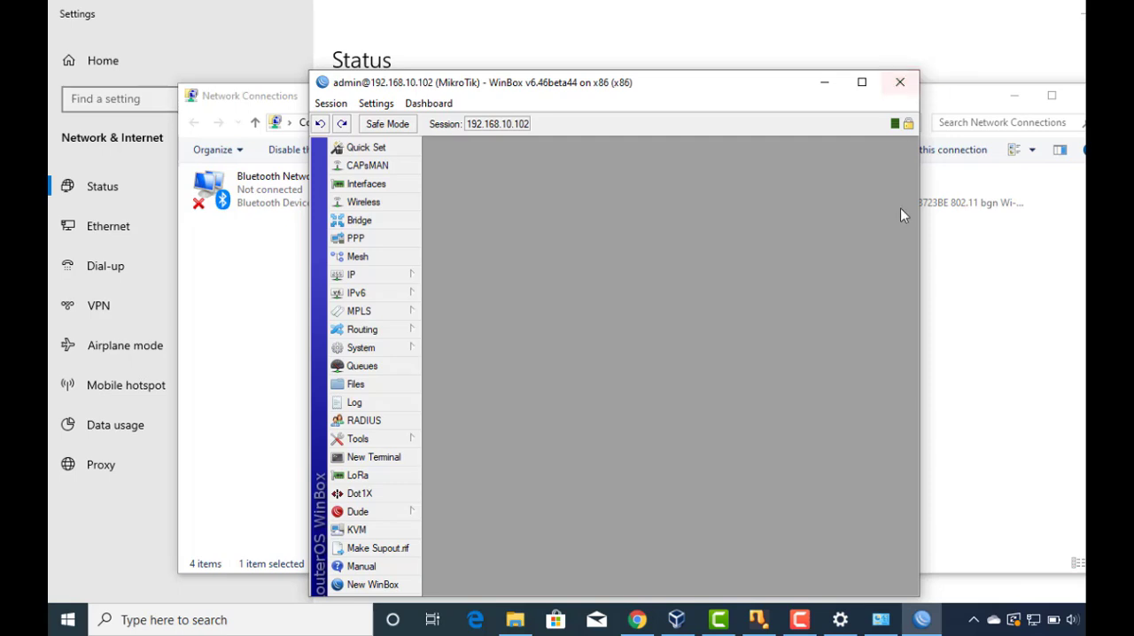
# Reposition the WinBox session window and enlarge it to fill nearly the whole desktop.
pyautogui.moveTo(752, 91); pyautogui.dragTo(510, 31)
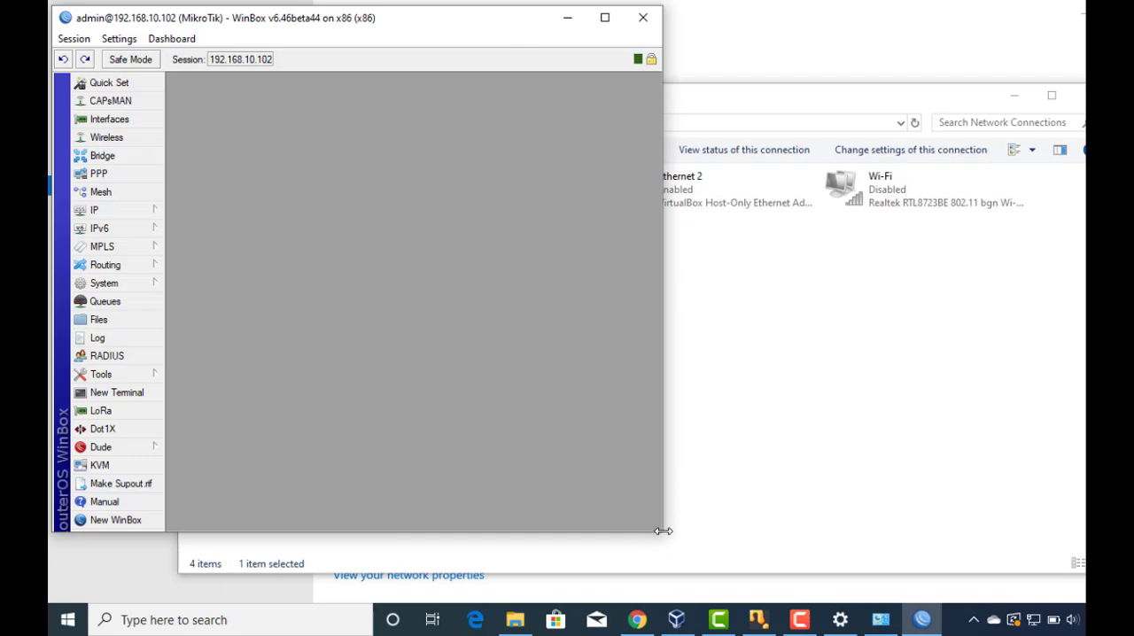
pyautogui.moveTo(664, 532); pyautogui.dragTo(665, 532)
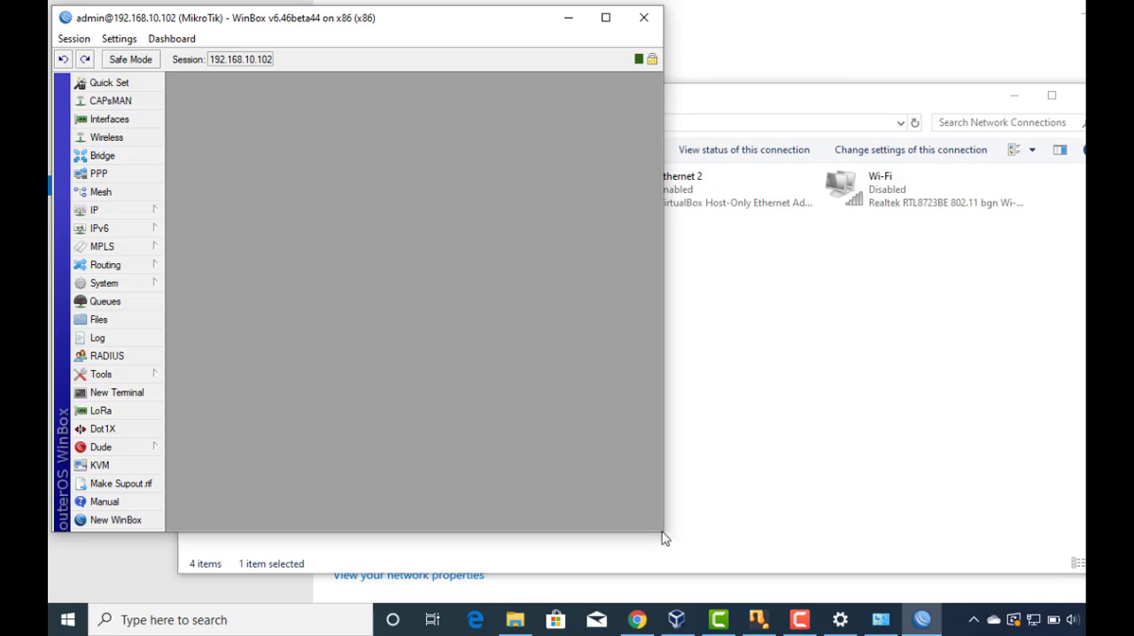
pyautogui.moveTo(664, 530); pyautogui.dragTo(1082, 590)
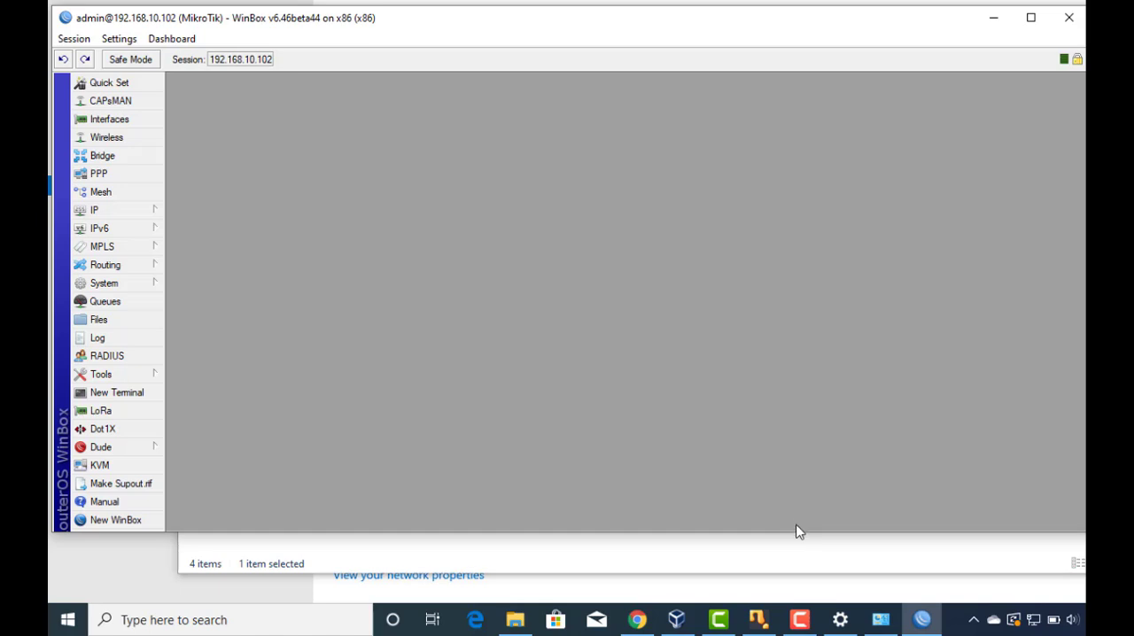
pyautogui.moveTo(795, 531); pyautogui.dragTo(786, 595)
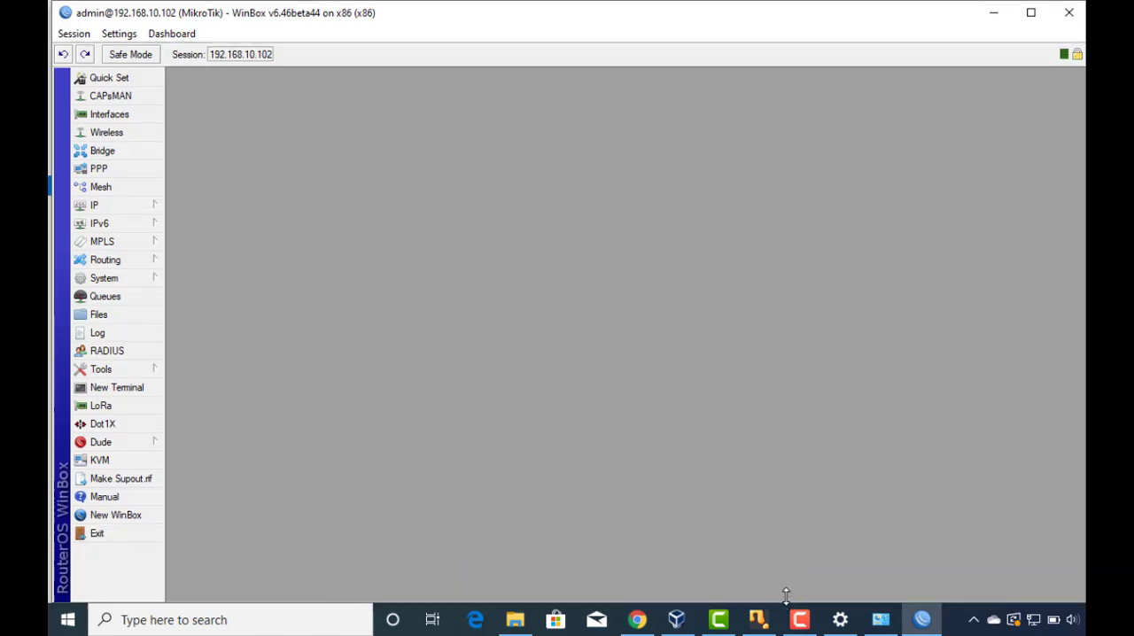
# Create a router configuration backup named test, protected with a backup password and aes-sha256 encryption.
pyautogui.click(102, 316)
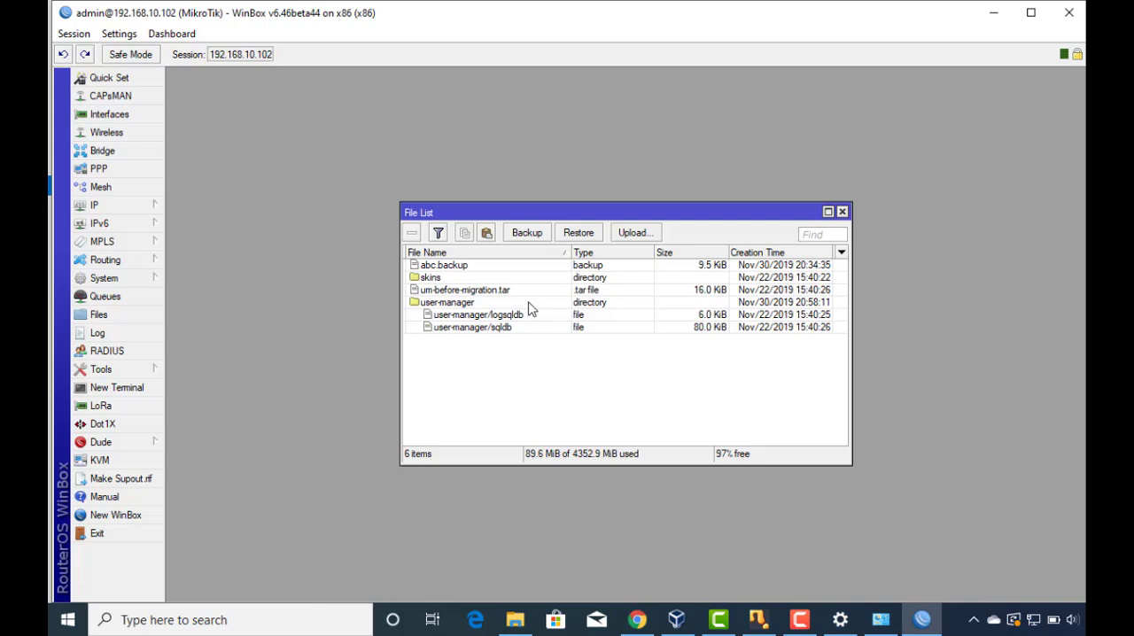
pyautogui.click(531, 234)
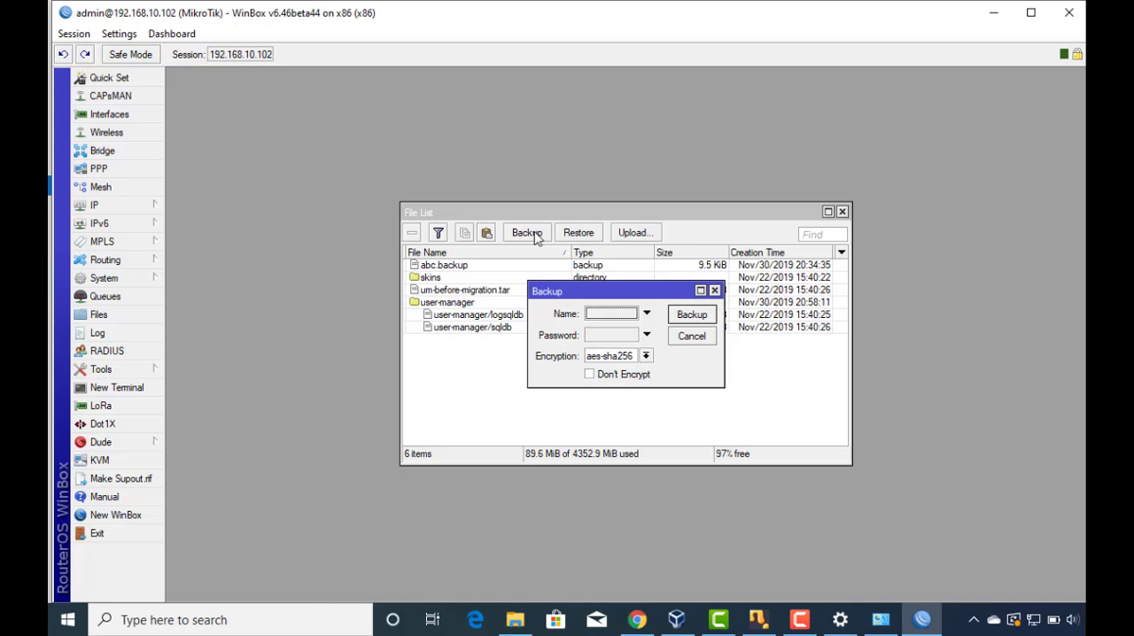
pyautogui.click(590, 317)
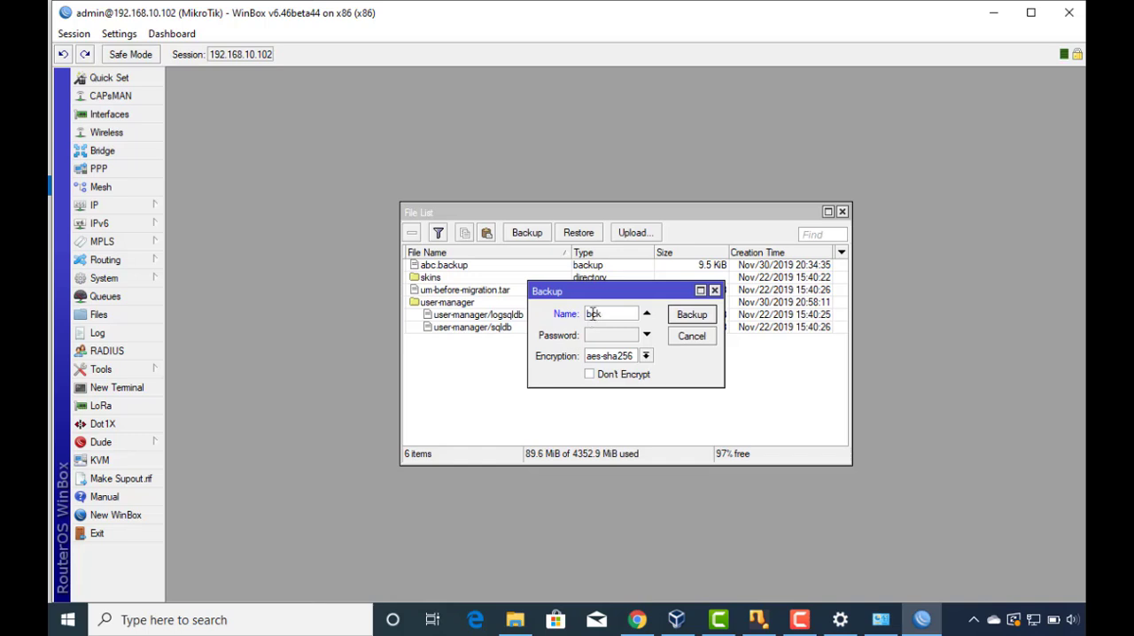
pyautogui.moveTo(602, 320); pyautogui.dragTo(581, 314)
pyautogui.click(603, 337)
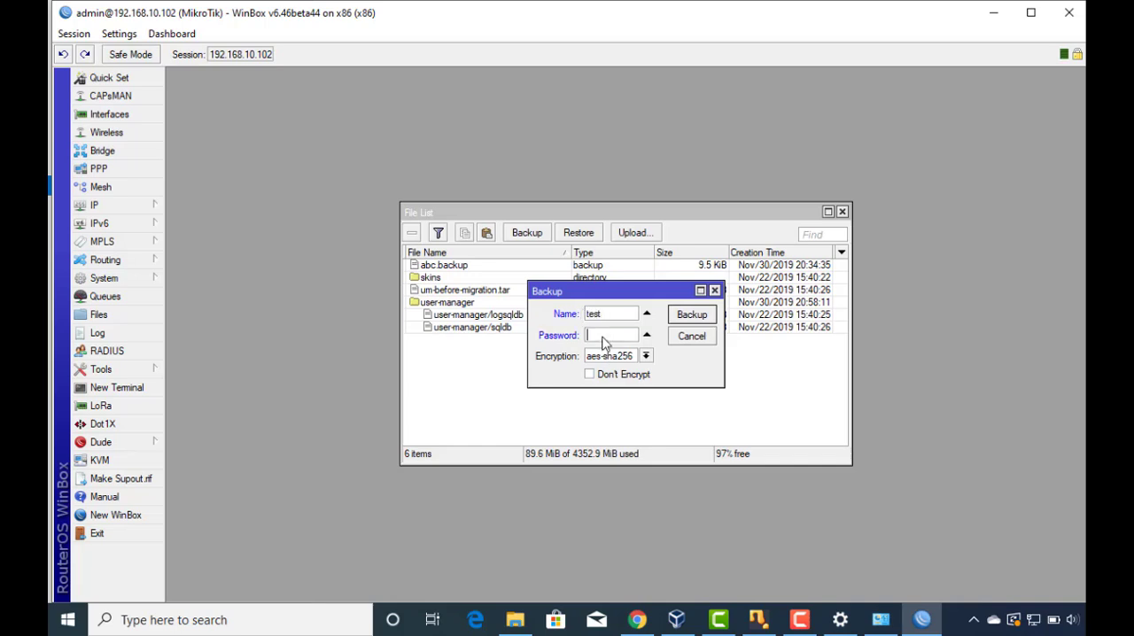
pyautogui.click(691, 316)
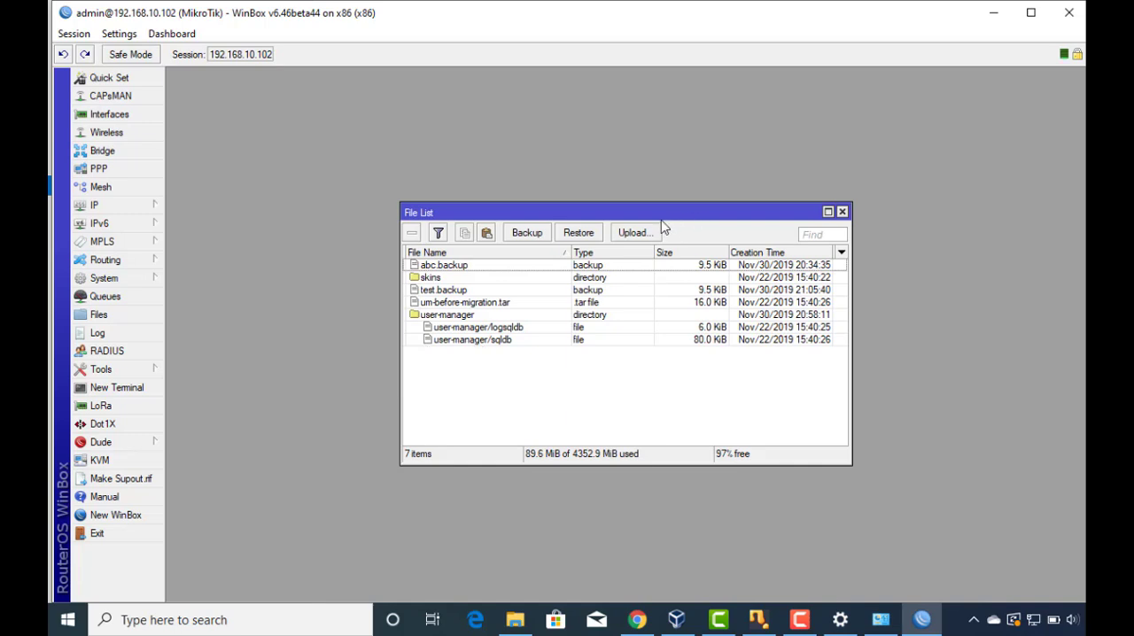
# Copy test.backup from the router's file list to the Mikrotik folder on drive H:, and close the file list in WinBox.
pyautogui.click(467, 295)
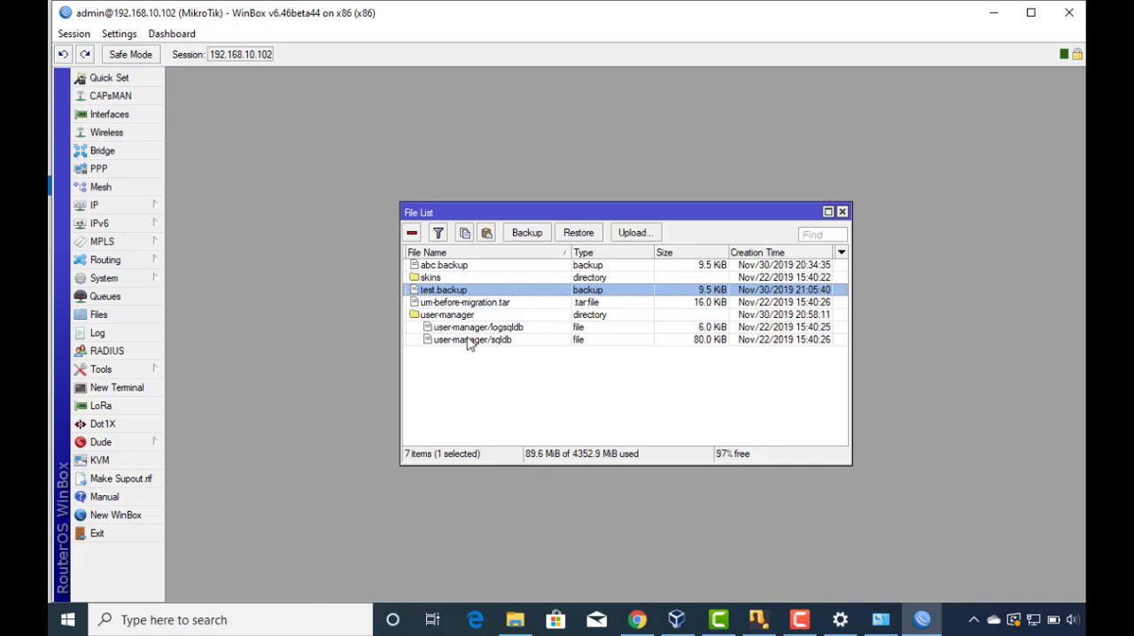
pyautogui.click(522, 622)
pyautogui.click(523, 622)
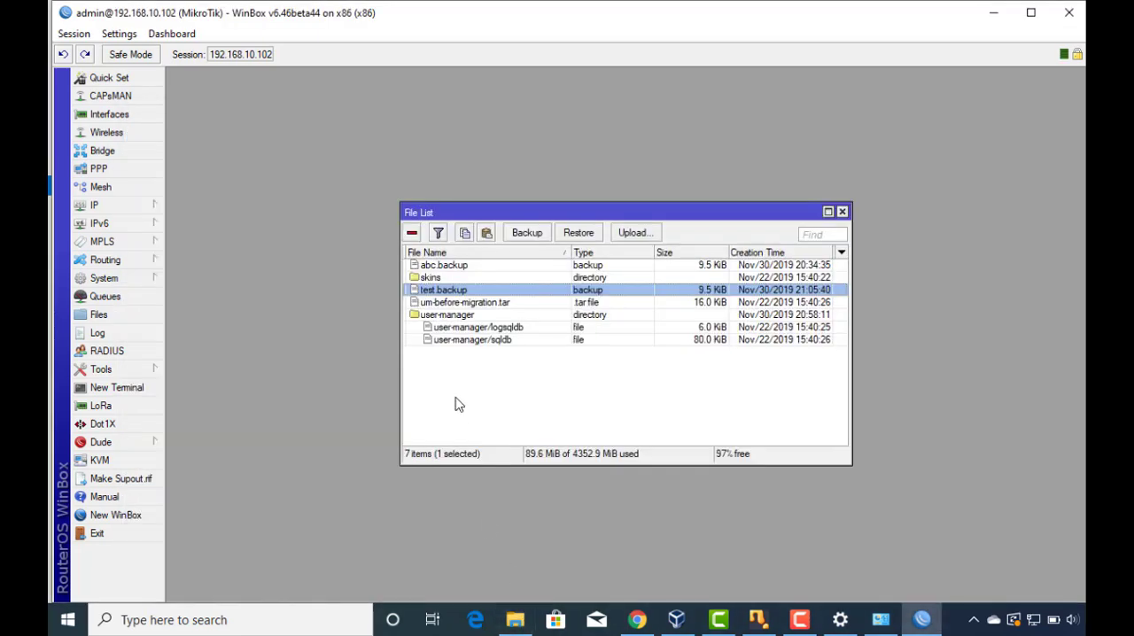
pyautogui.moveTo(423, 292); pyautogui.dragTo(500, 486)
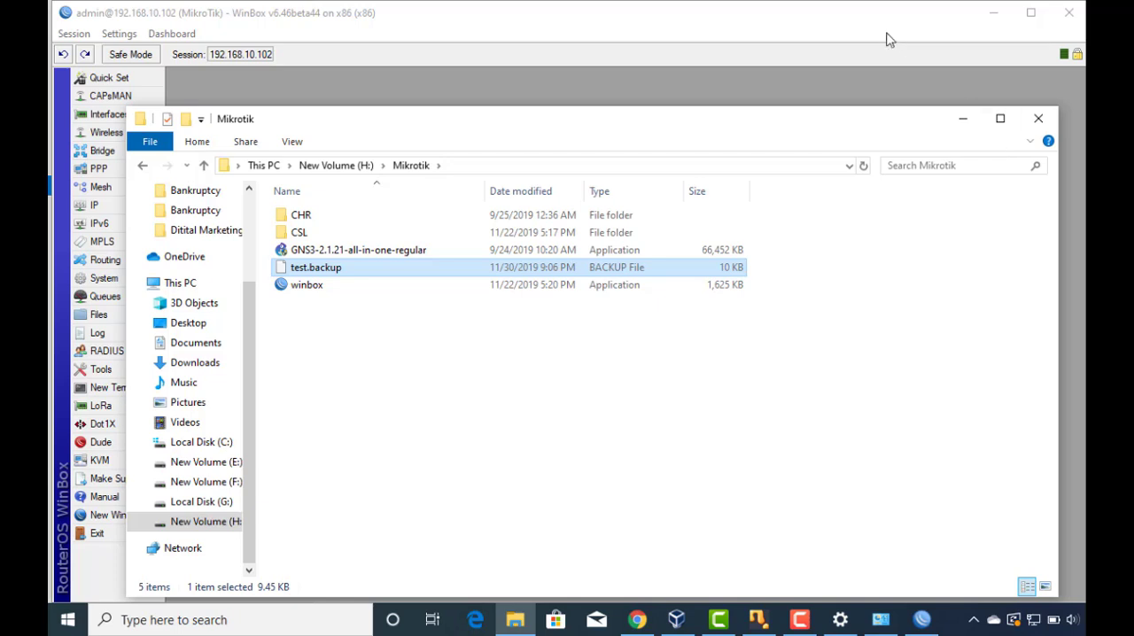
pyautogui.click(706, 25)
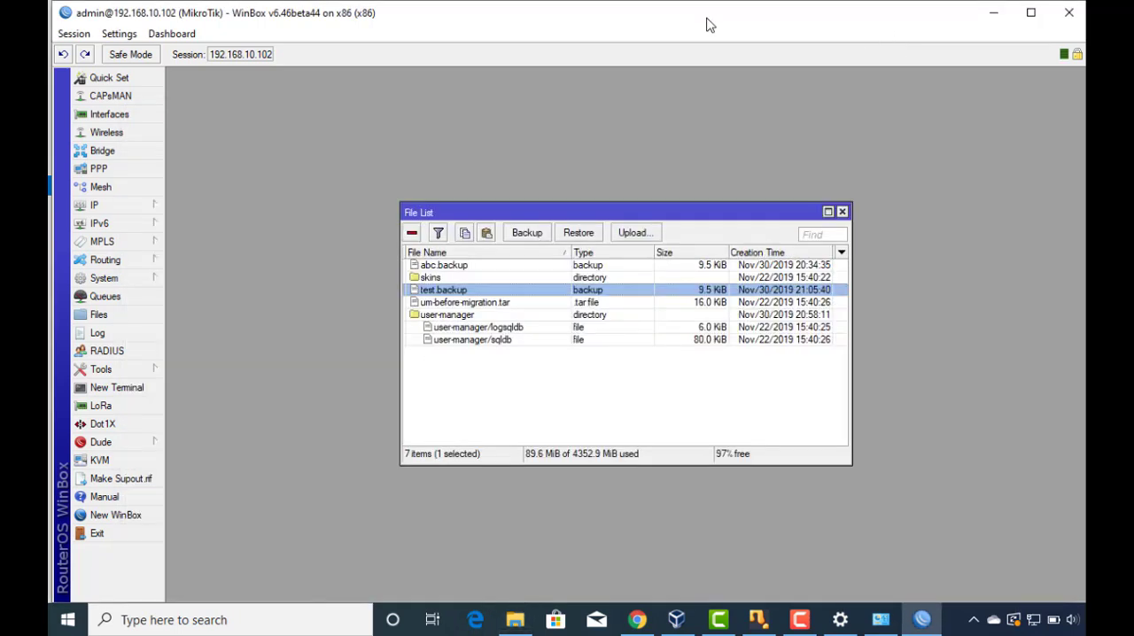
pyautogui.click(842, 212)
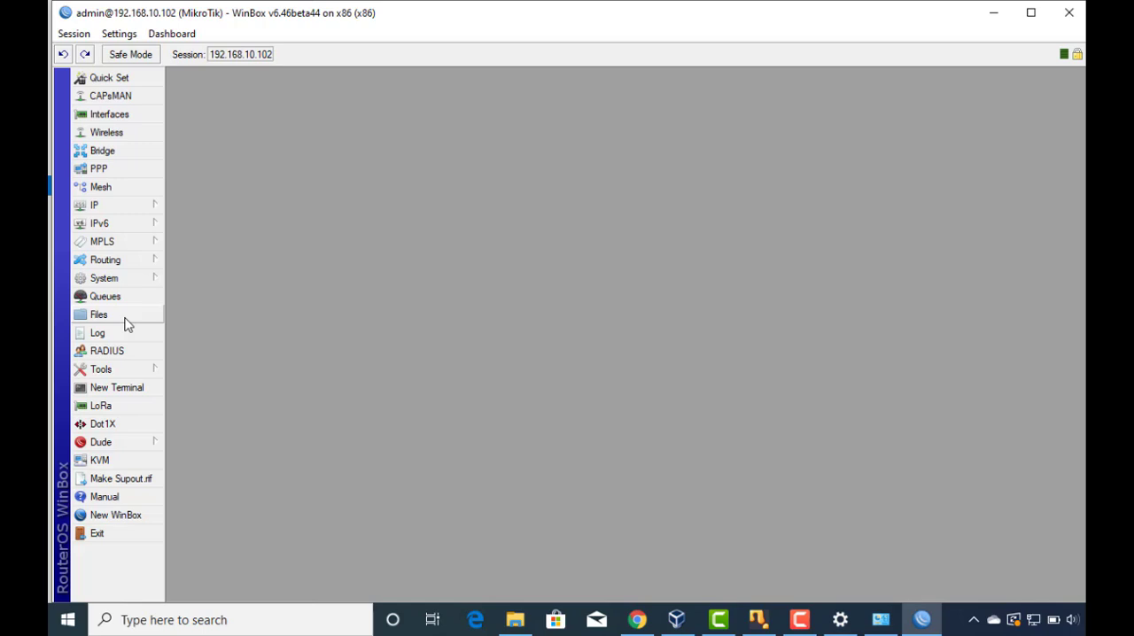
# Reset the router's configuration with No Default Configuration and Do Not Backup enabled, and confirm the reboot.
pyautogui.click(137, 280)
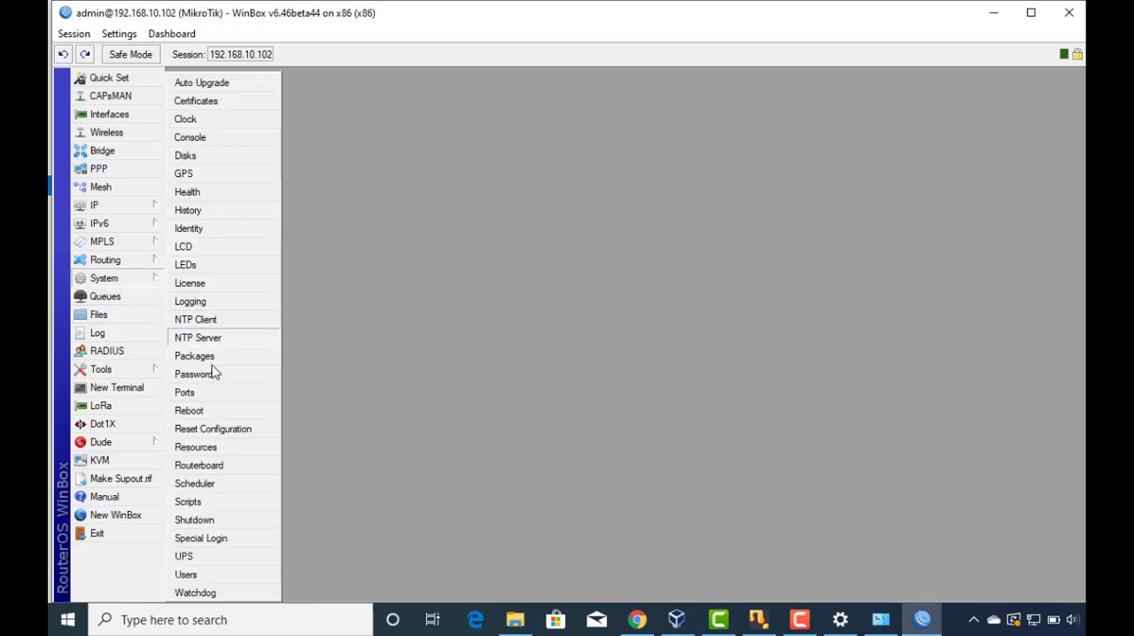
pyautogui.click(212, 429)
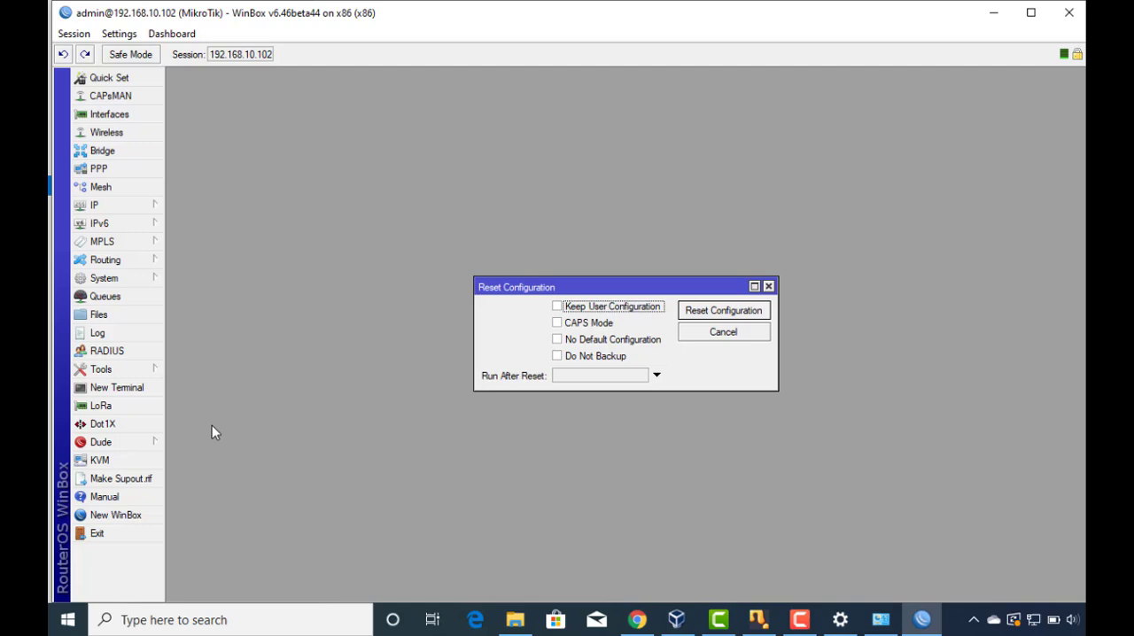
pyautogui.click(589, 341)
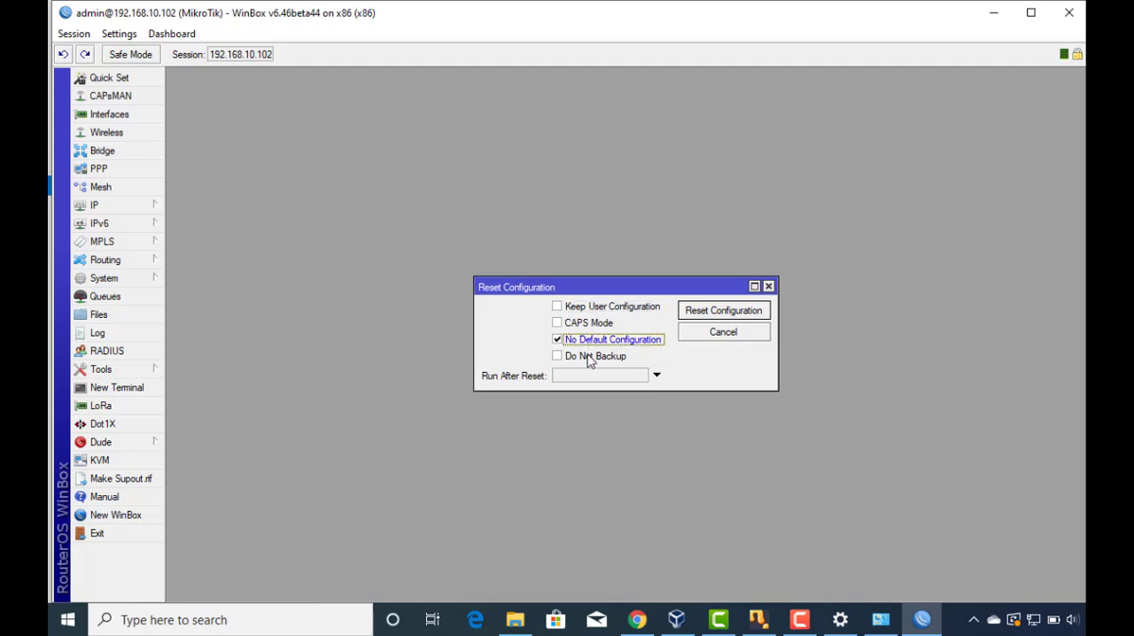
pyautogui.click(589, 357)
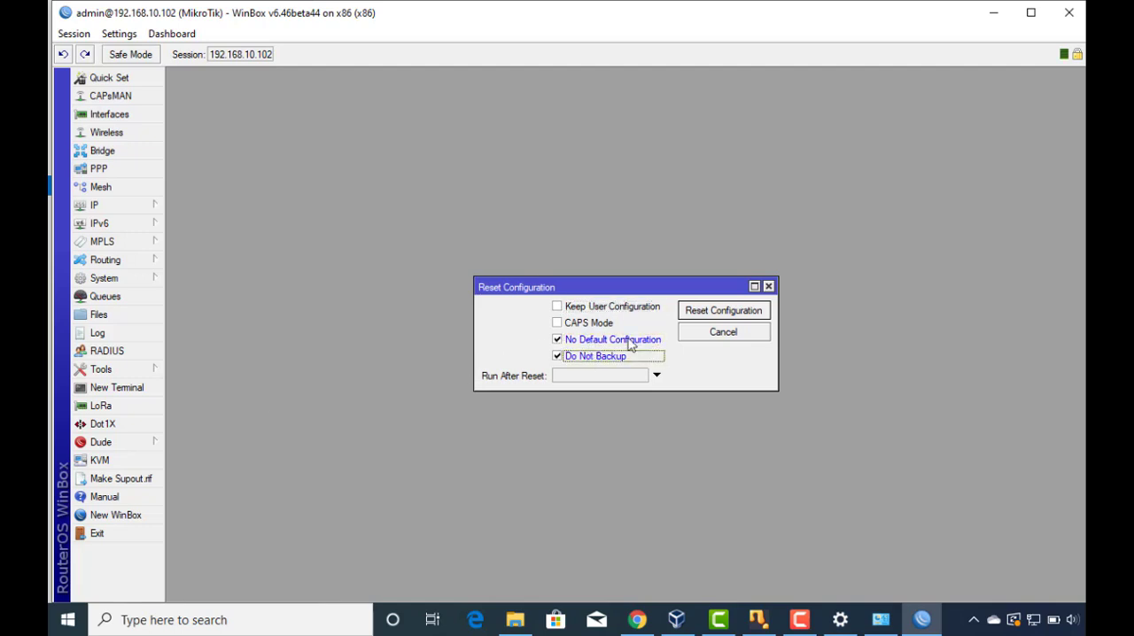
pyautogui.click(706, 319)
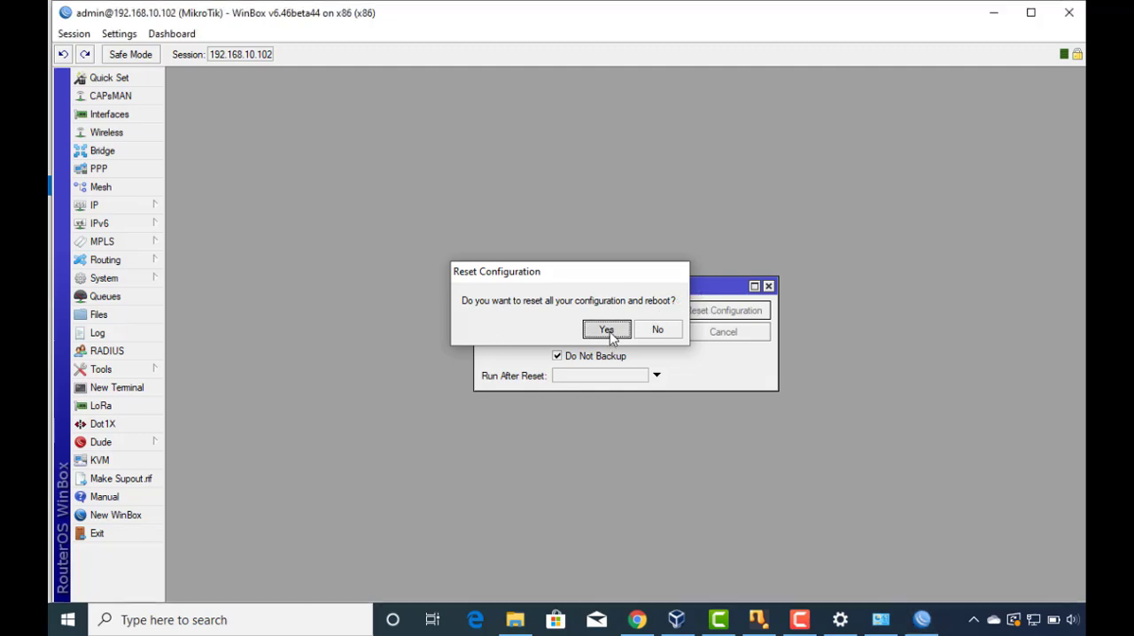
pyautogui.click(605, 330)
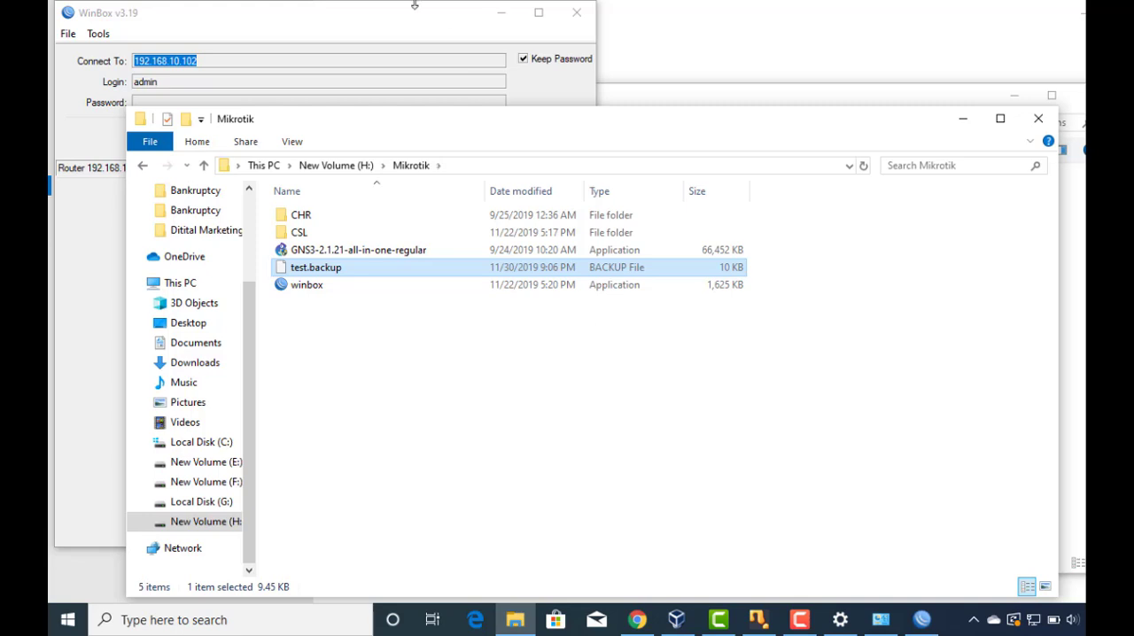
# Bring the WinBox login window to the front, cancel the reconnection to the router, and refresh the neighbours list.
pyautogui.click(404, 18)
pyautogui.moveTo(412, 26); pyautogui.dragTo(549, 57)
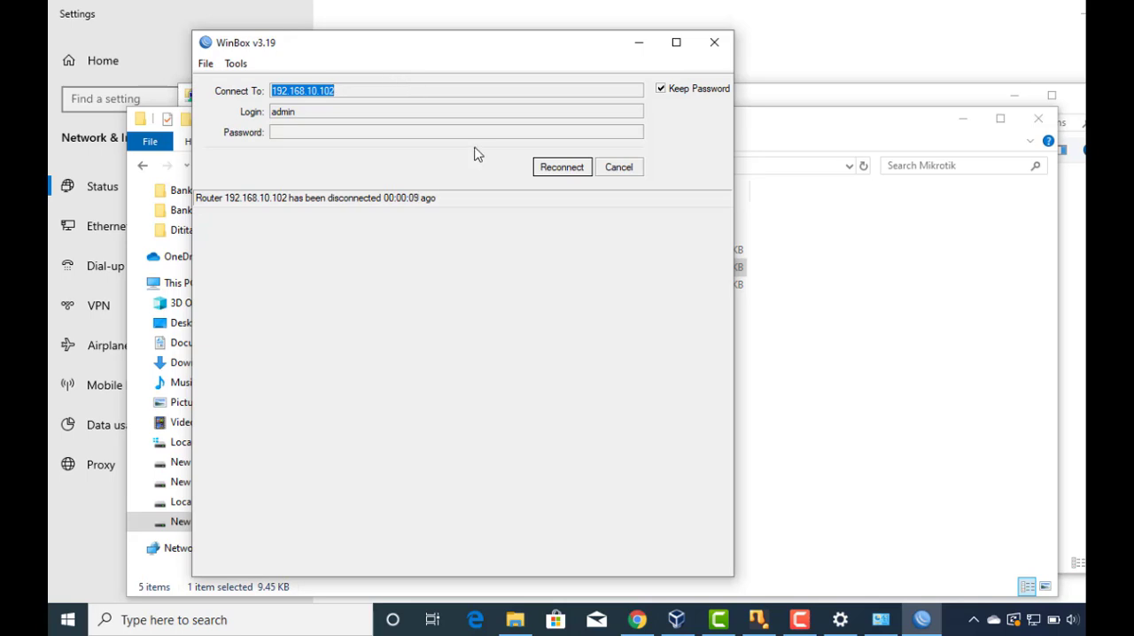
pyautogui.click(618, 168)
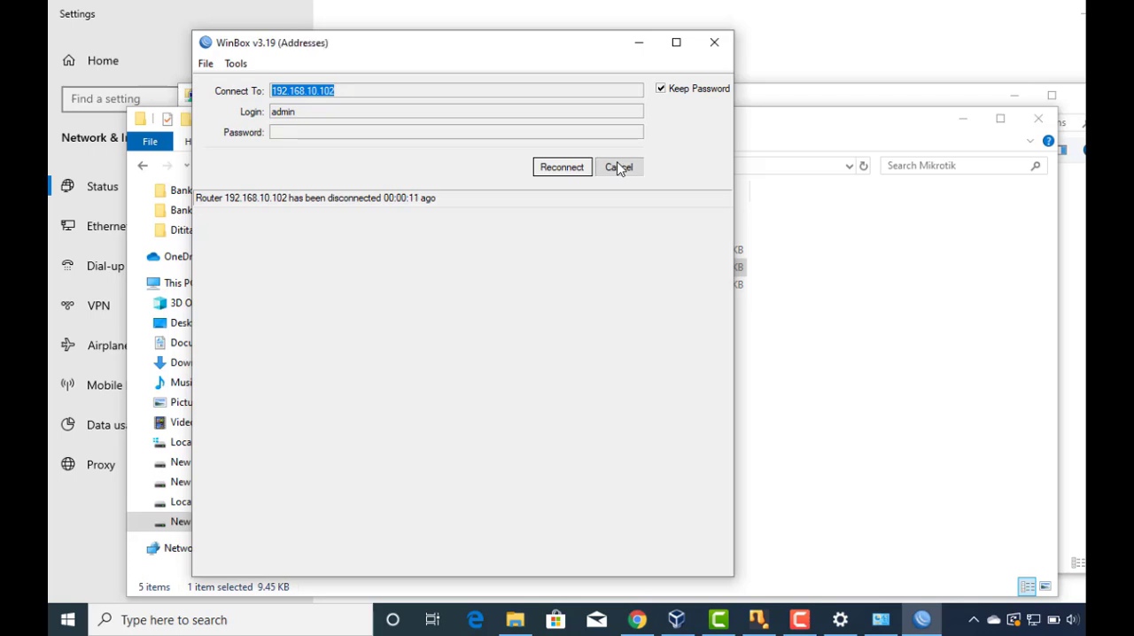
pyautogui.click(244, 250)
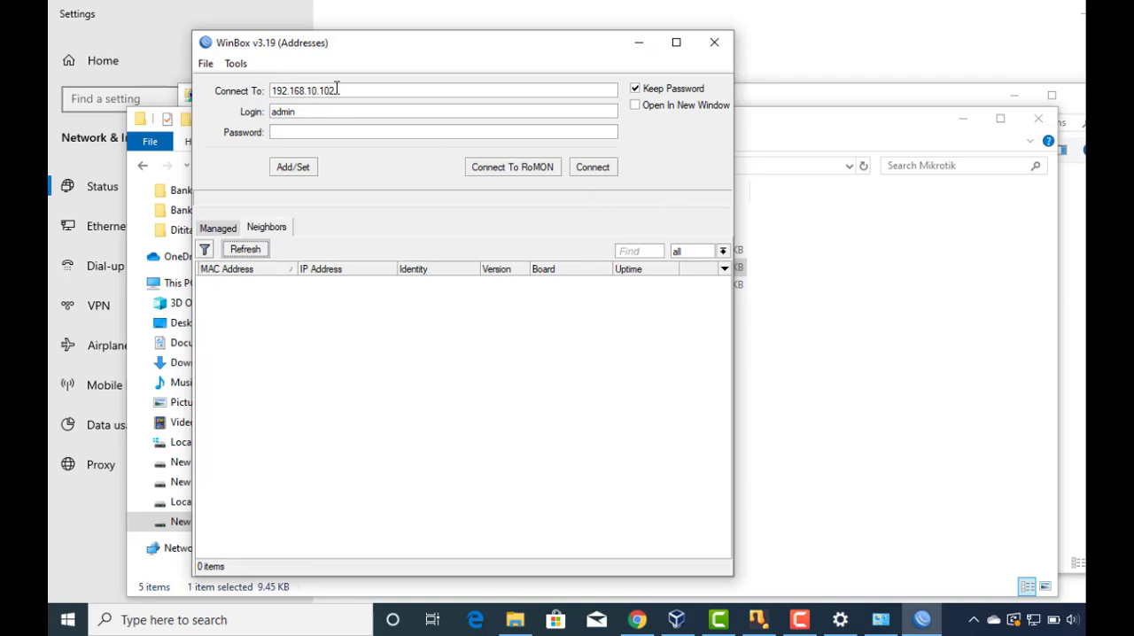
pyautogui.moveTo(337, 90); pyautogui.dragTo(271, 85)
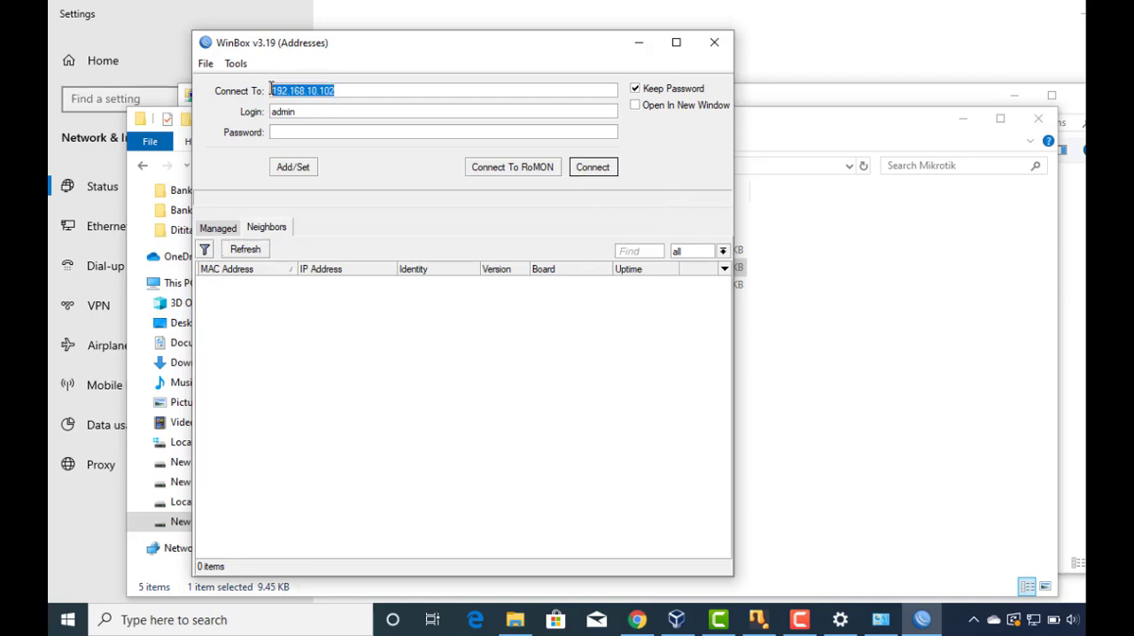
pyautogui.click(388, 90)
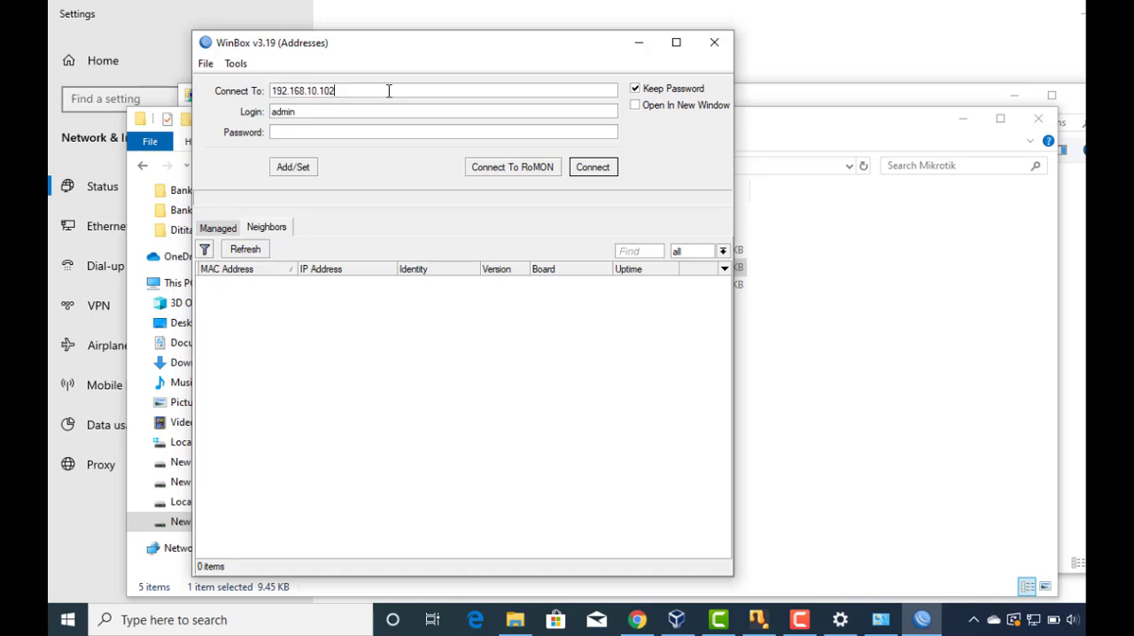
pyautogui.click(256, 251)
pyautogui.click(256, 251)
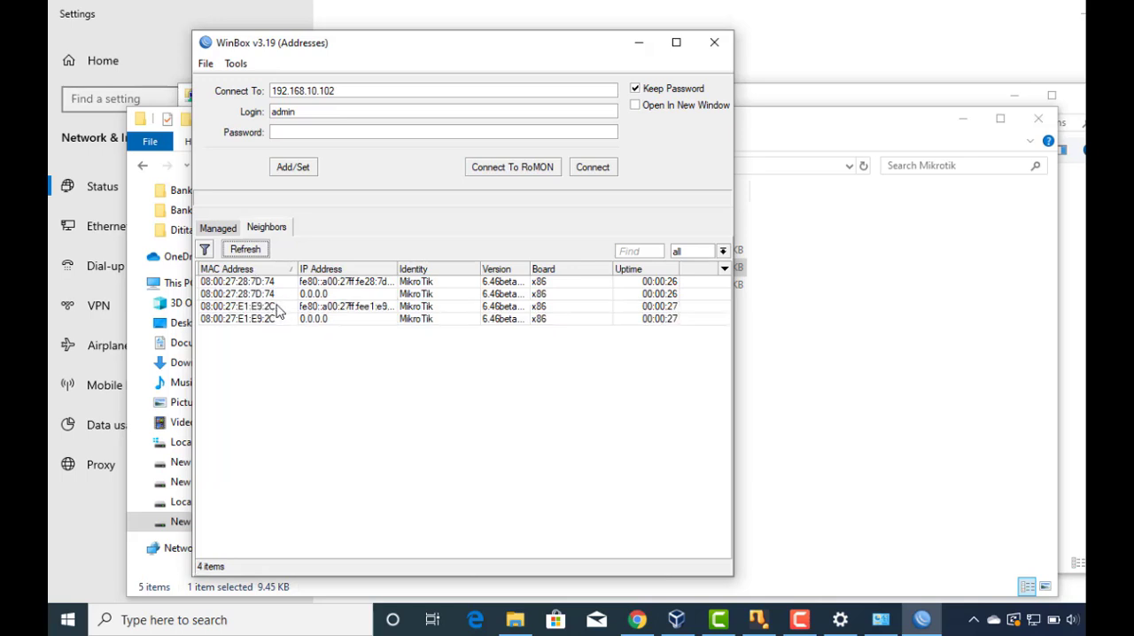
# Connect to the neighbour with MAC address 08:00:27:E1:E9:2C as admin and dismiss the missing software key notice.
pyautogui.click(277, 308)
pyautogui.click(593, 168)
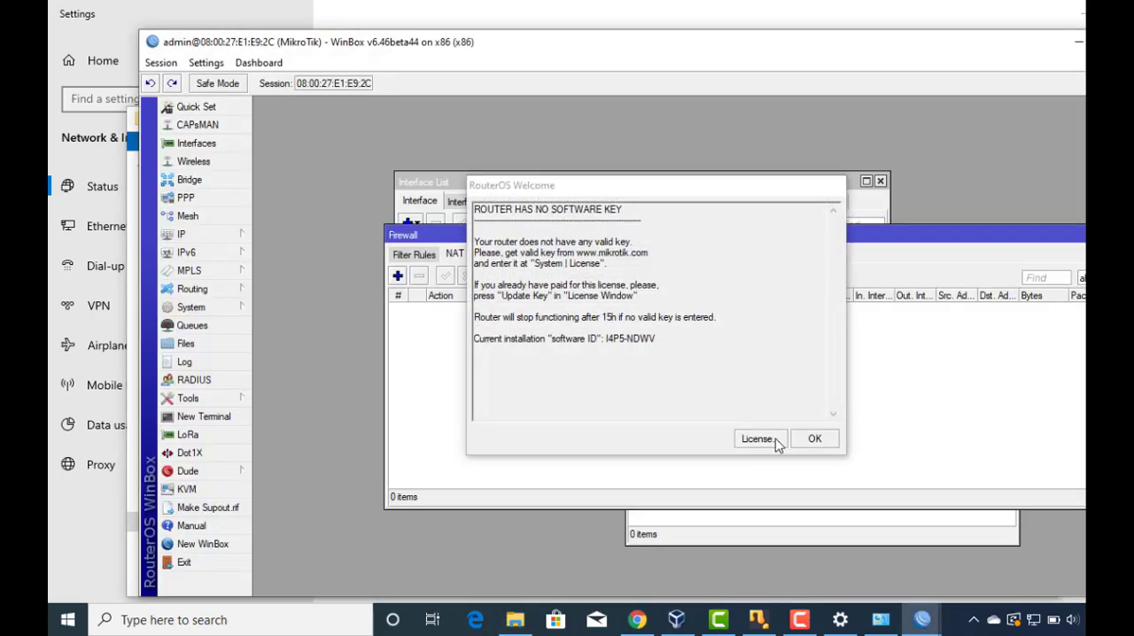
pyautogui.click(809, 446)
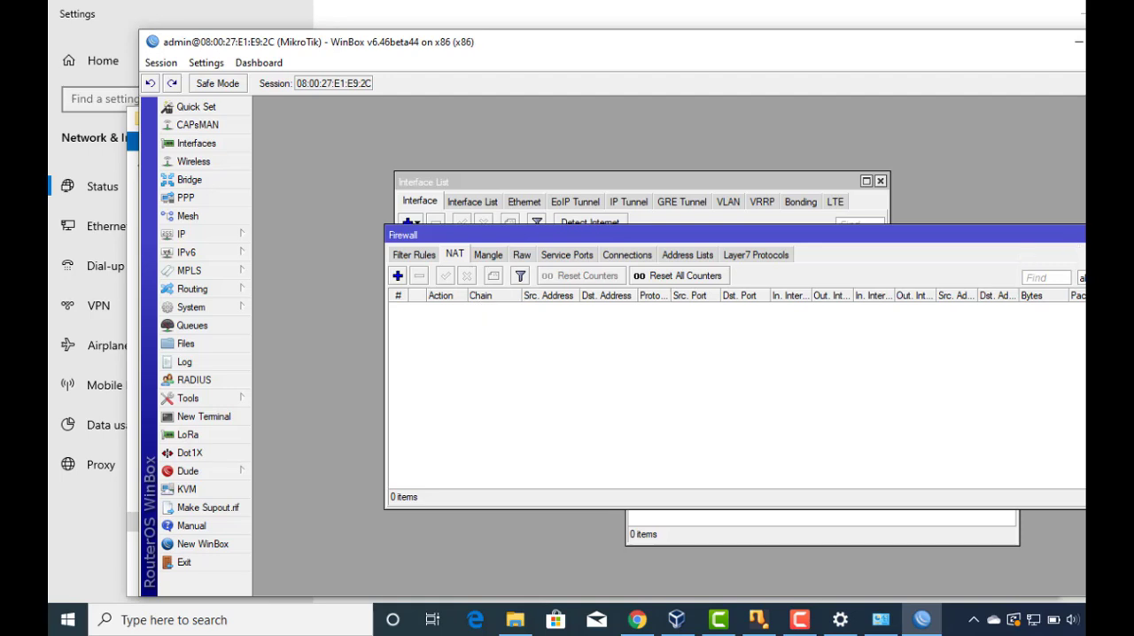
# Close the Firewall, Route List, Address List and Interface List windows, and reposition and enlarge the WinBox window.
pyautogui.click(1113, 235)
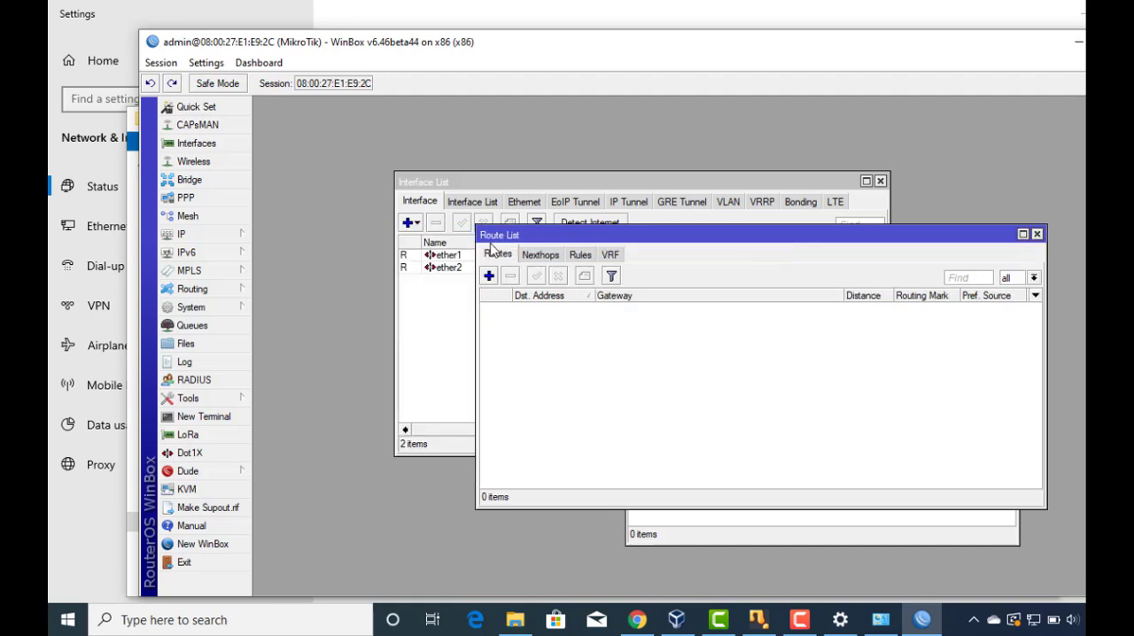
pyautogui.click(1036, 235)
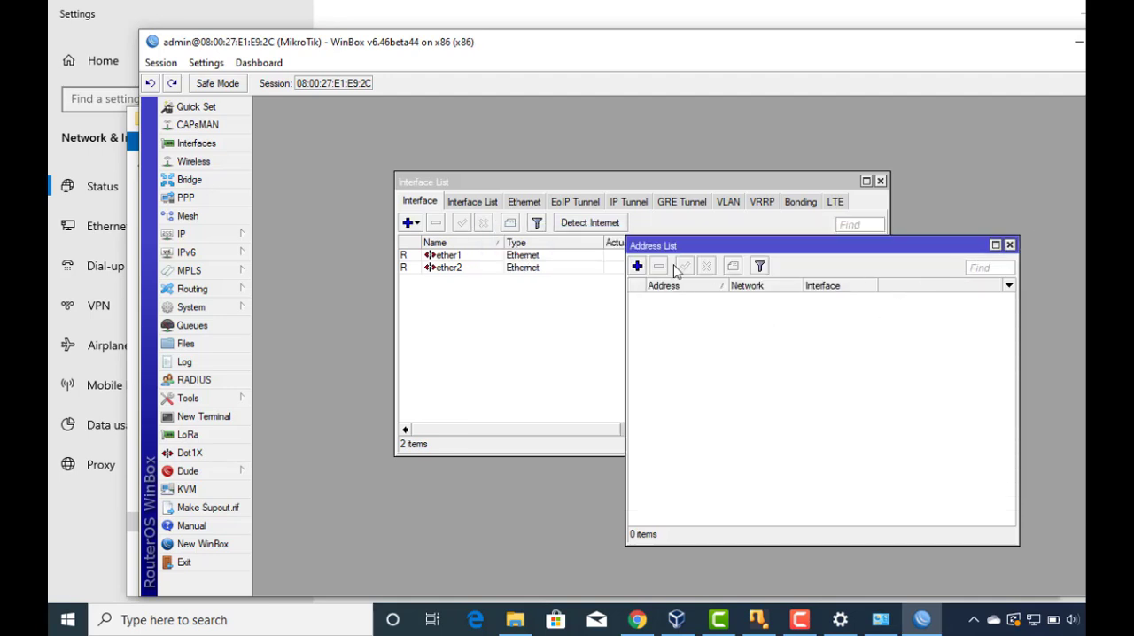
pyautogui.click(1010, 245)
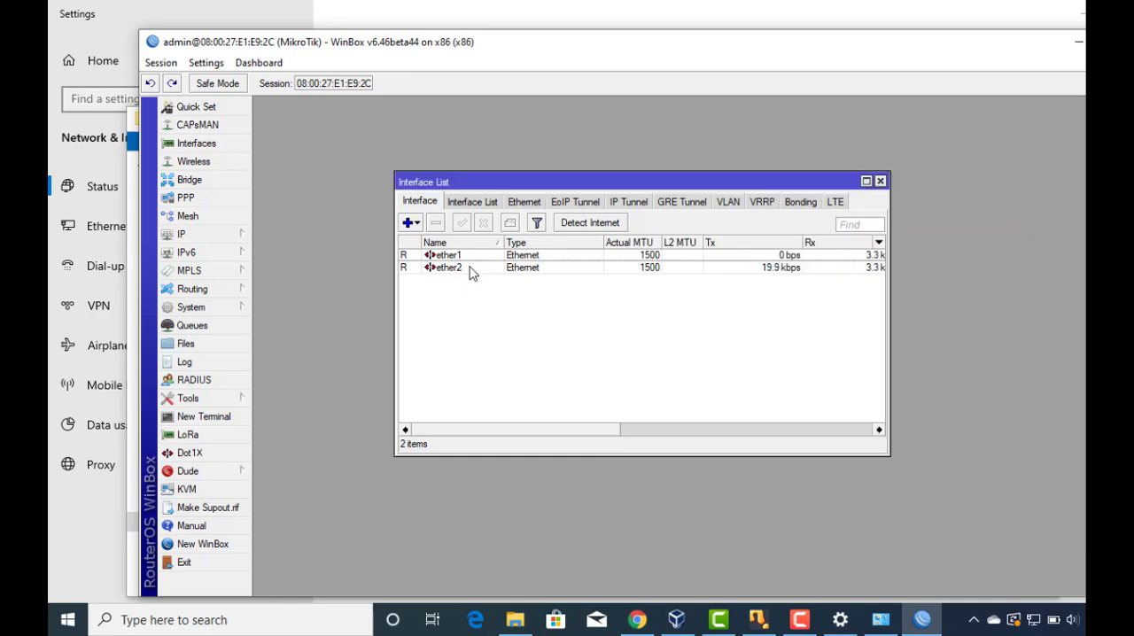
pyautogui.click(880, 181)
pyautogui.moveTo(802, 50); pyautogui.dragTo(713, 27)
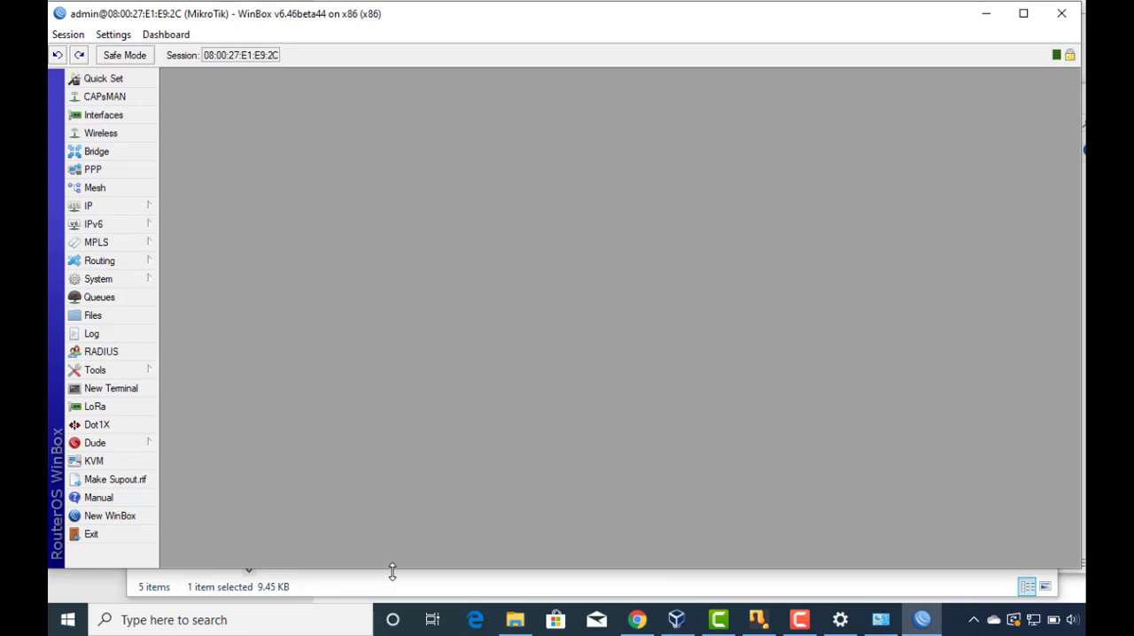
pyautogui.moveTo(392, 571); pyautogui.dragTo(401, 600)
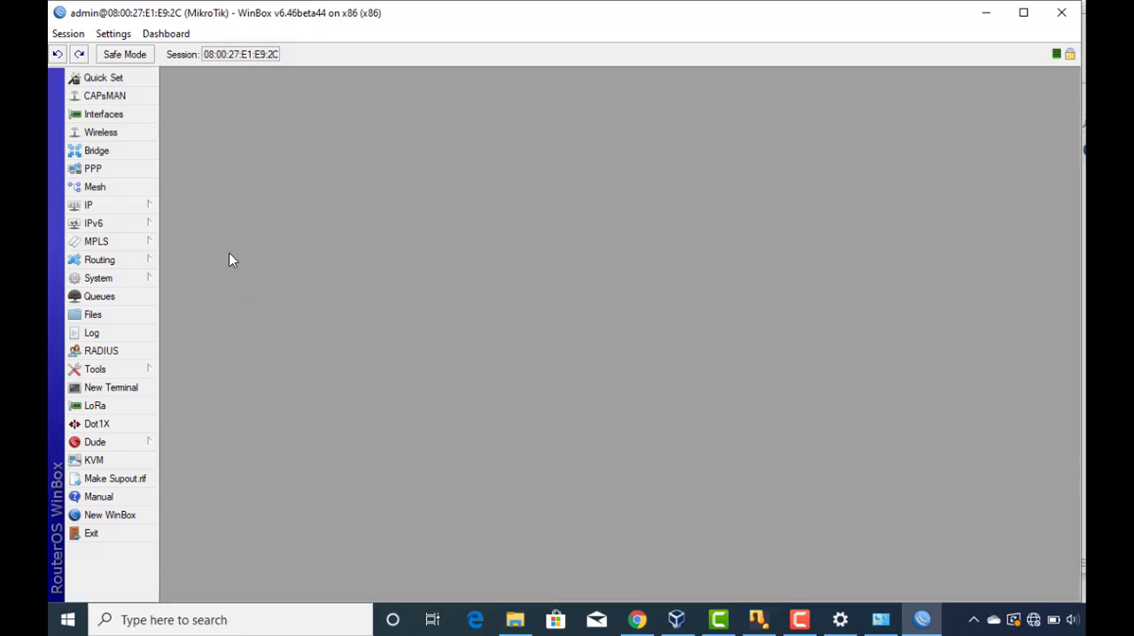
# Check the interface list and the IP address list on the reset router, and close both lists.
pyautogui.click(105, 120)
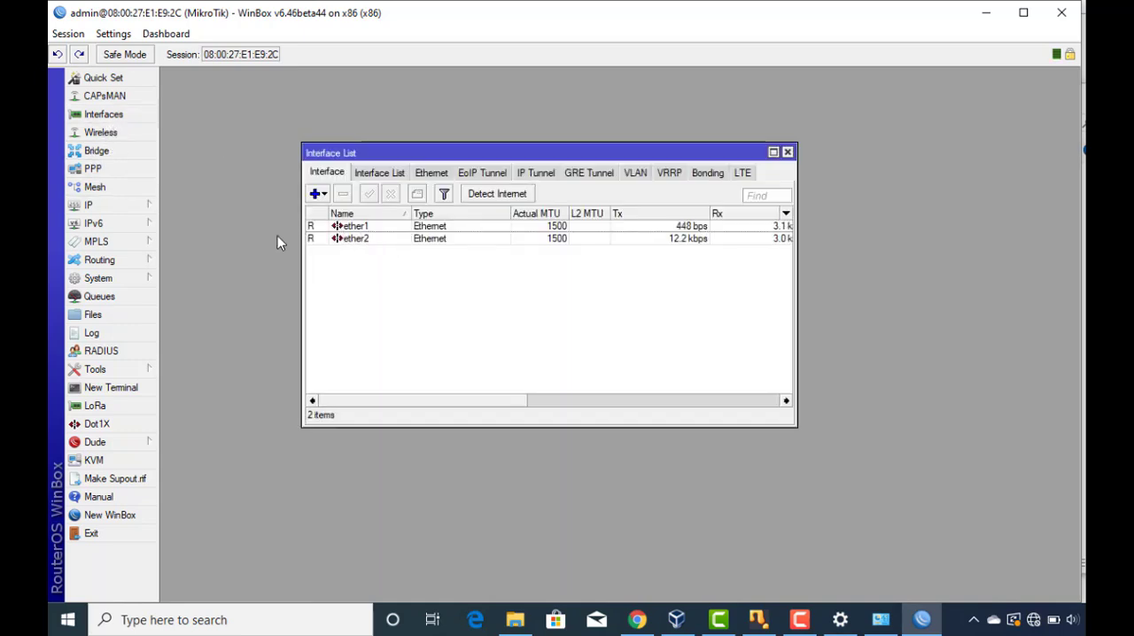
pyautogui.click(110, 206)
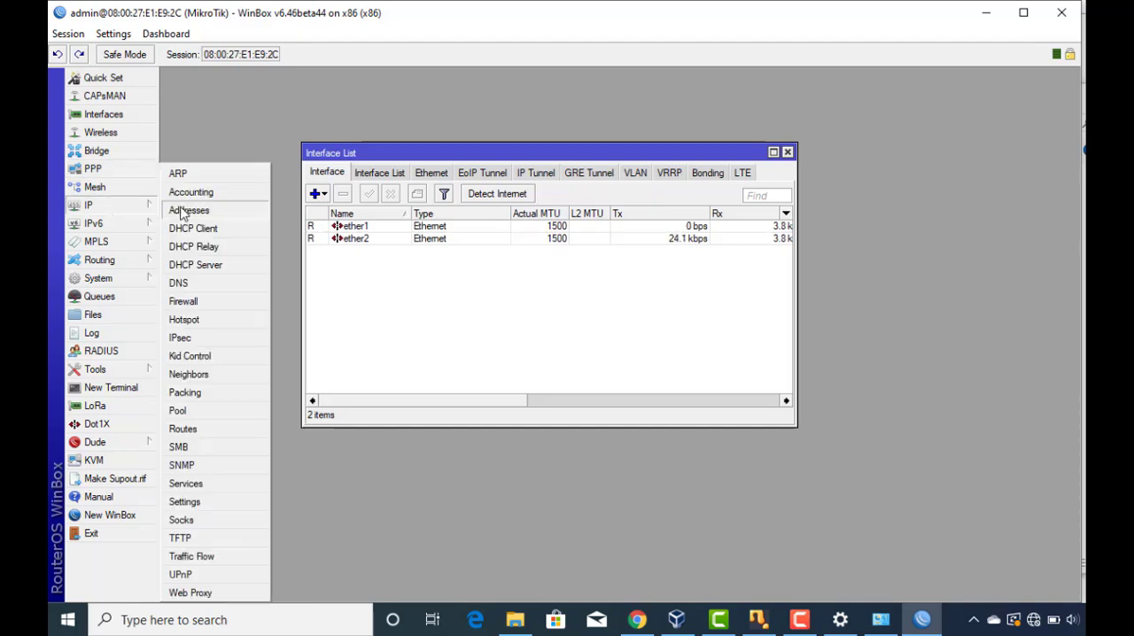
pyautogui.click(188, 211)
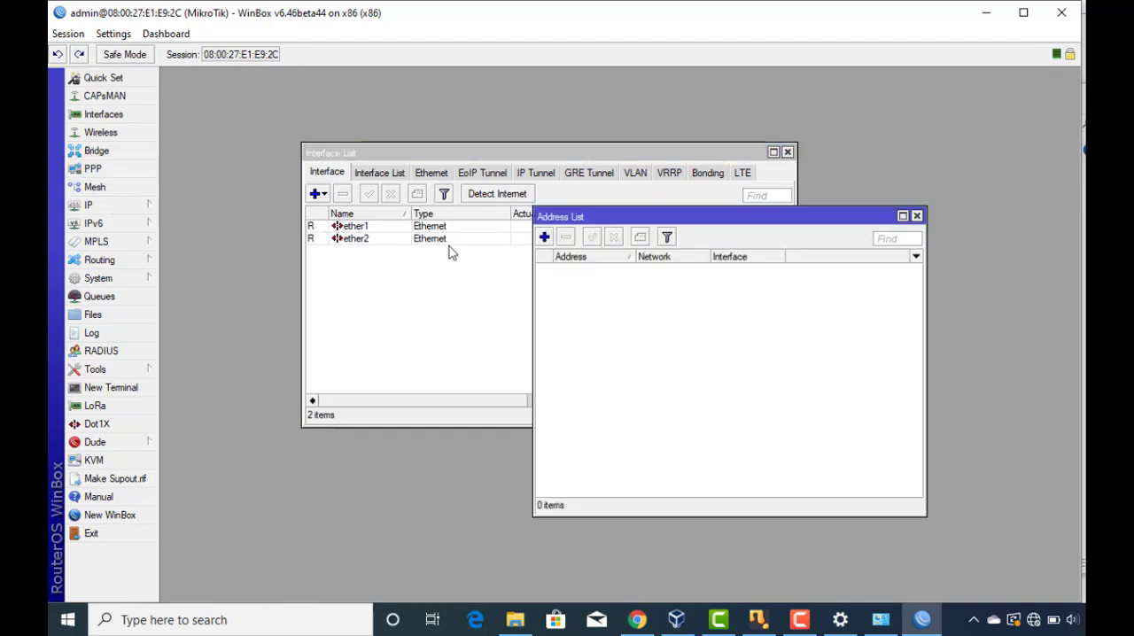
pyautogui.click(99, 208)
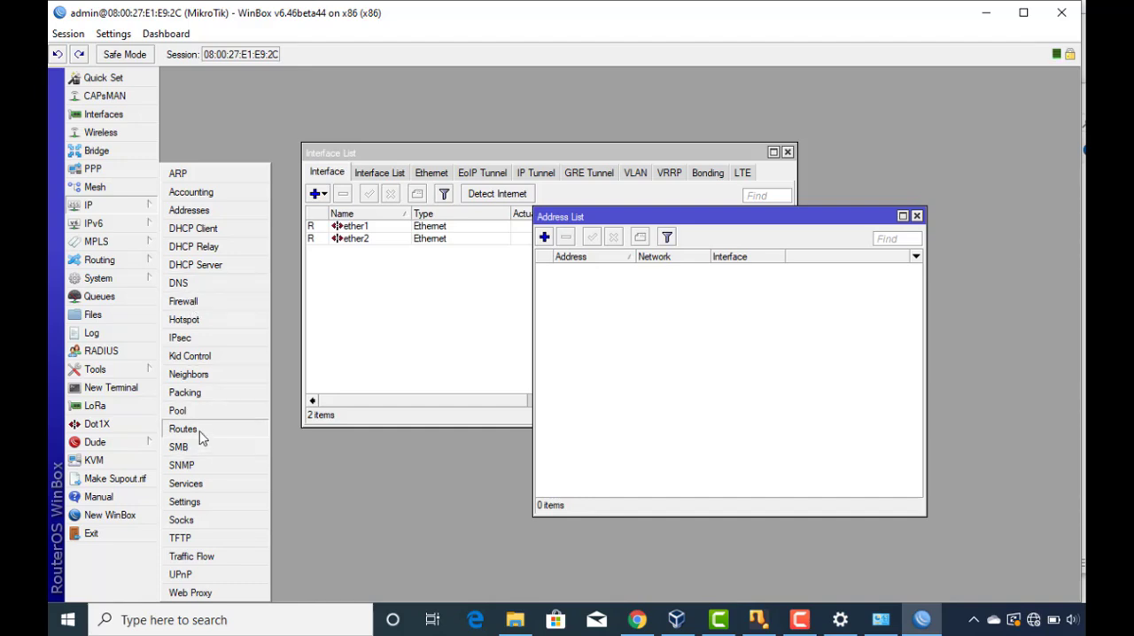
pyautogui.click(618, 346)
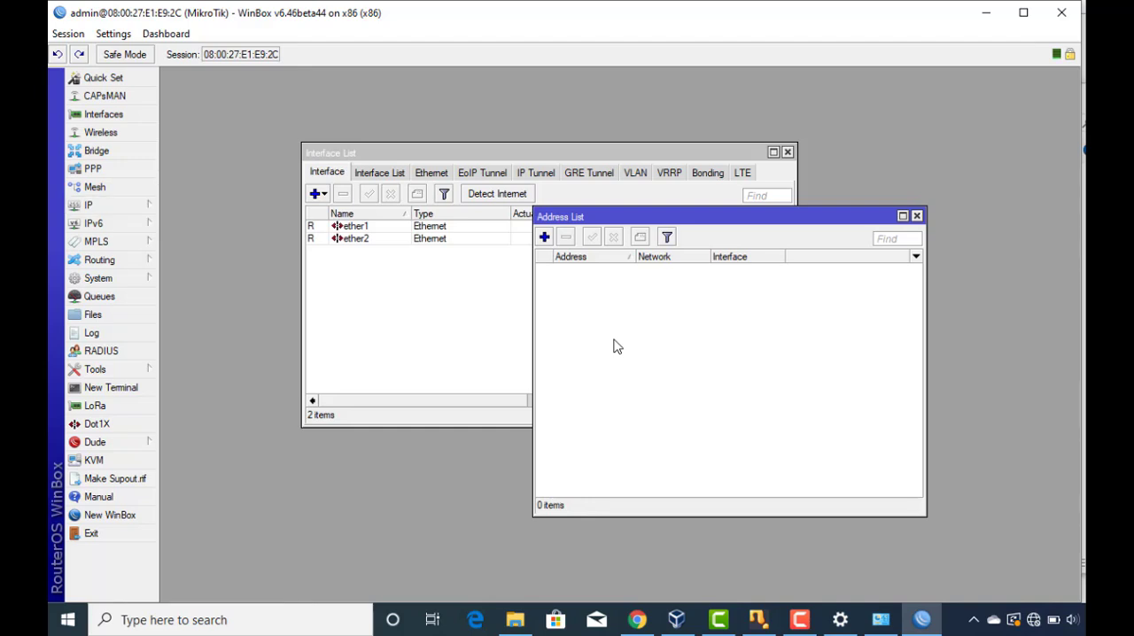
pyautogui.click(917, 216)
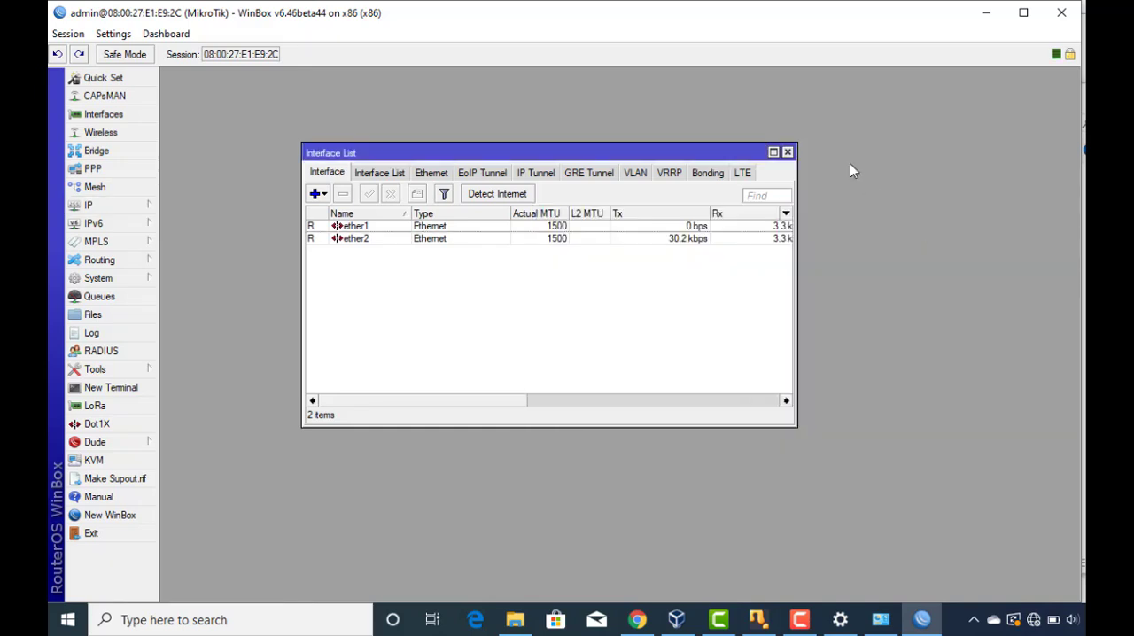
pyautogui.click(787, 152)
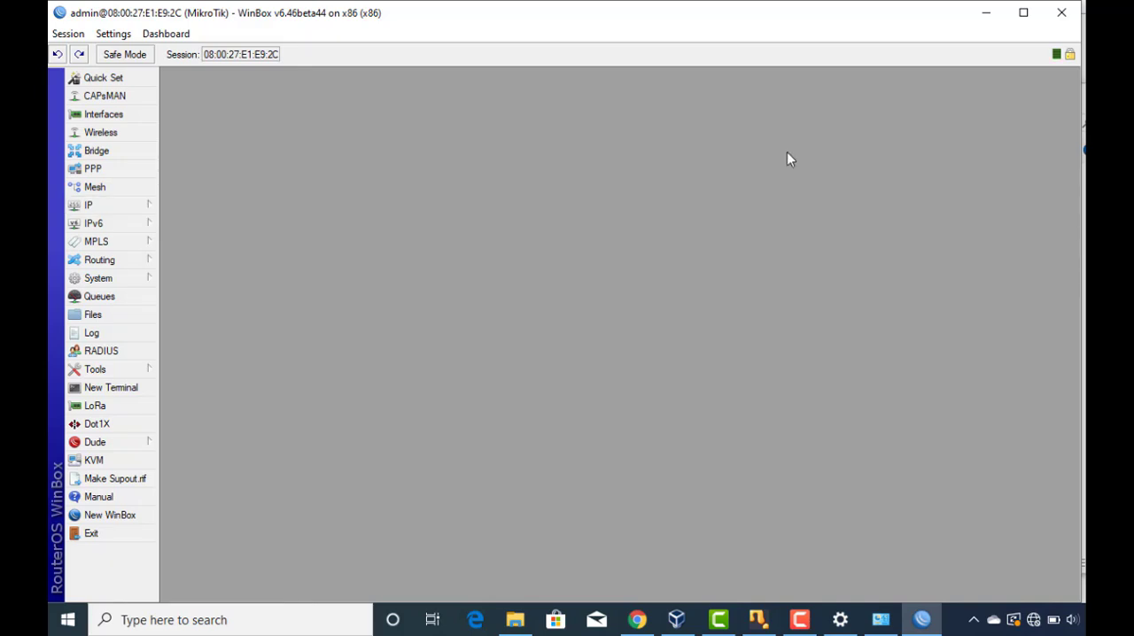
# Delete test.backup from the router's file list and copy it back from the Mikrotik folder on drive H:.
pyautogui.click(97, 317)
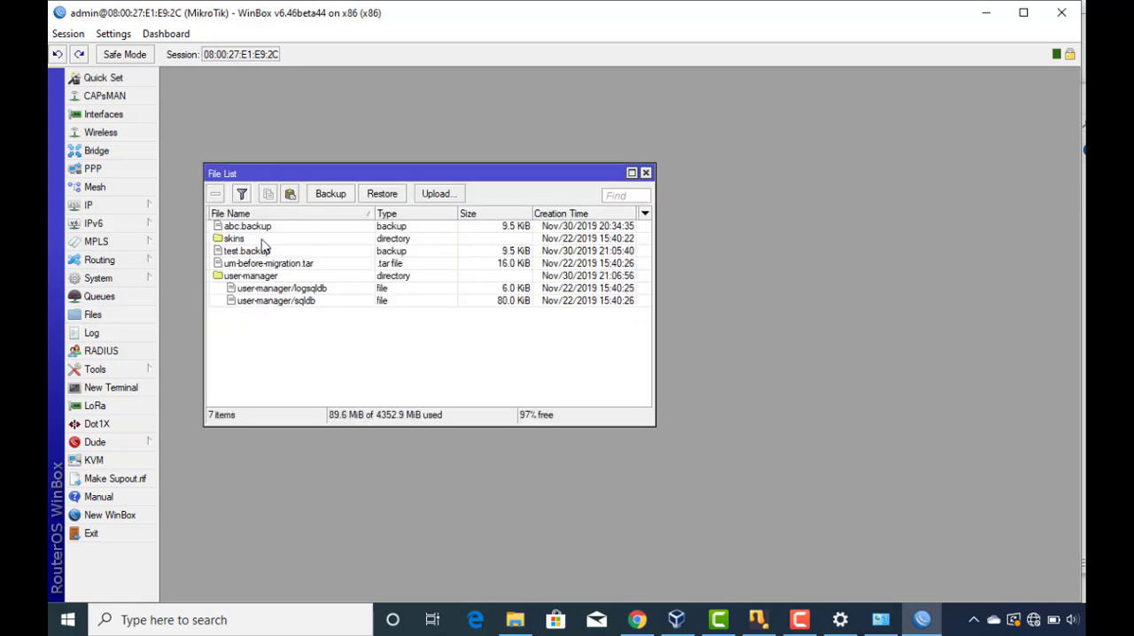
pyautogui.click(263, 253)
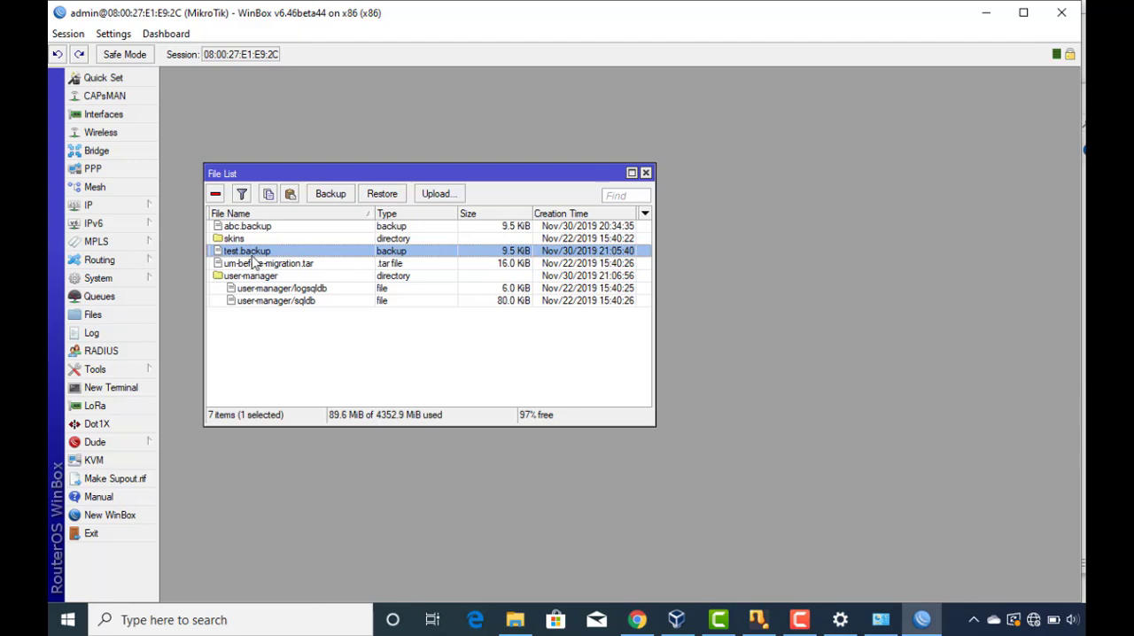
pyautogui.click(216, 195)
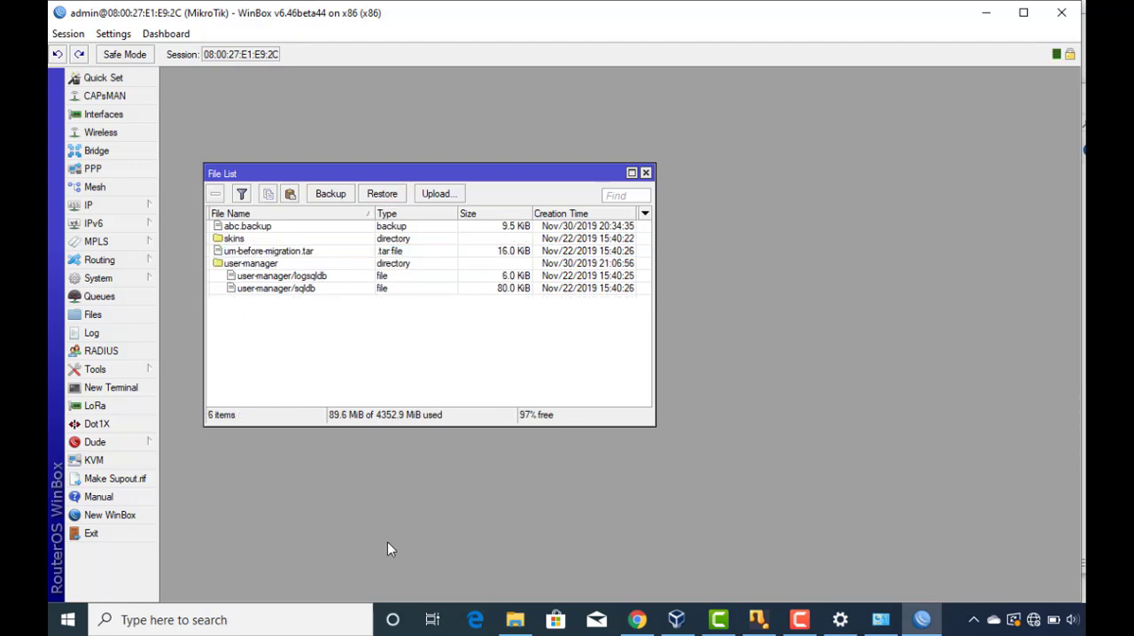
pyautogui.click(514, 620)
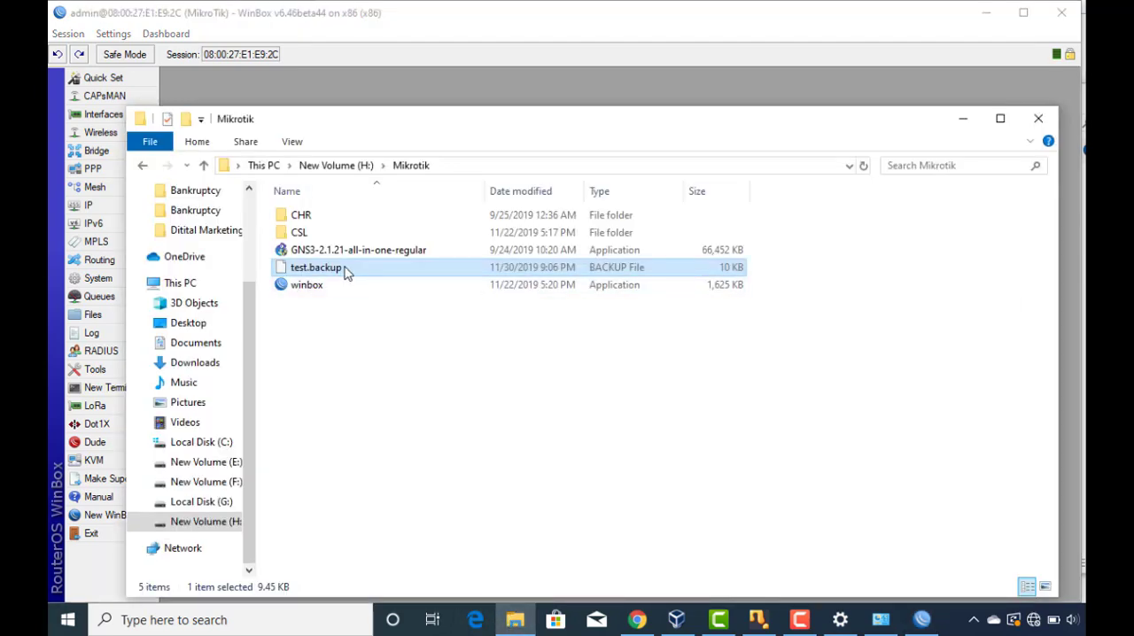
pyautogui.moveTo(344, 271); pyautogui.dragTo(501, 370)
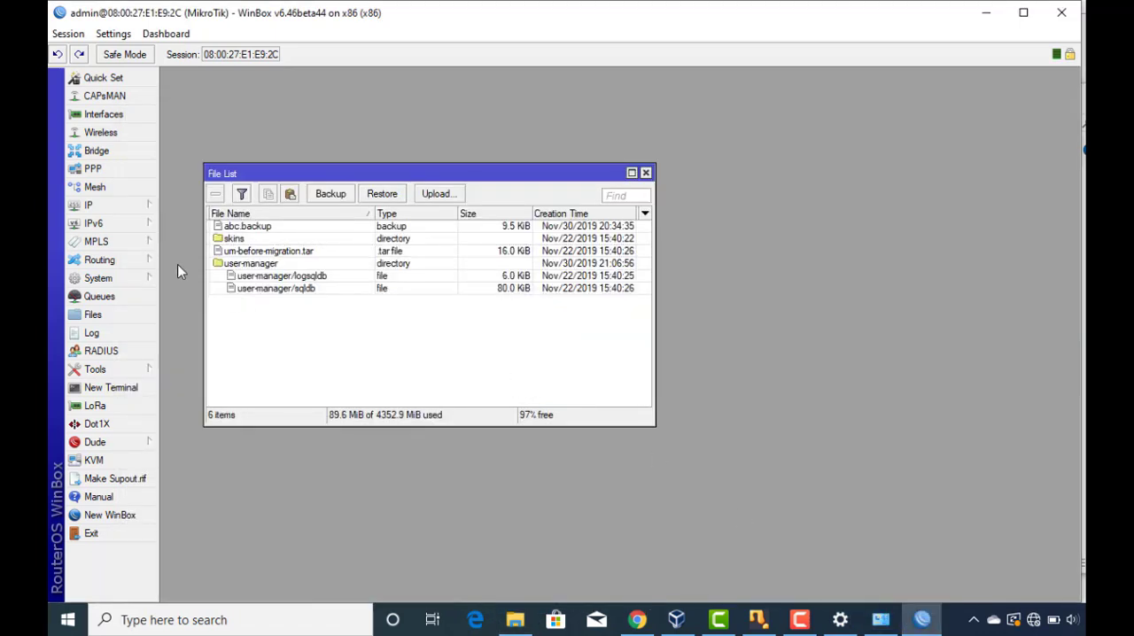
# Restore the router's configuration from test.backup, entering the backup password, and confirm the reboot.
pyautogui.click(256, 254)
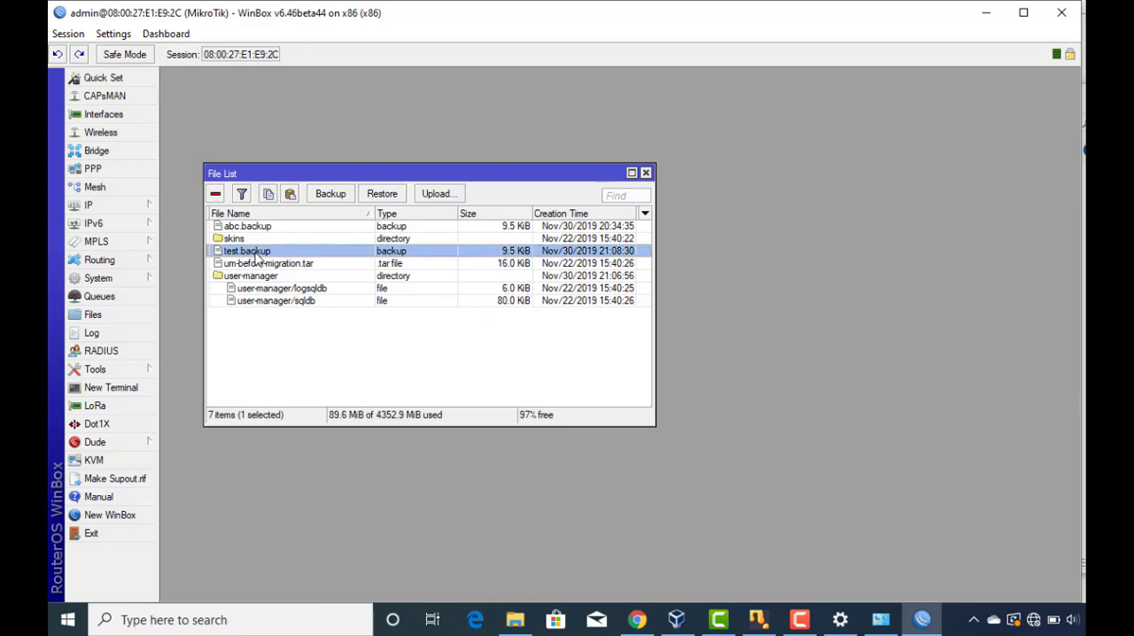
pyautogui.click(394, 197)
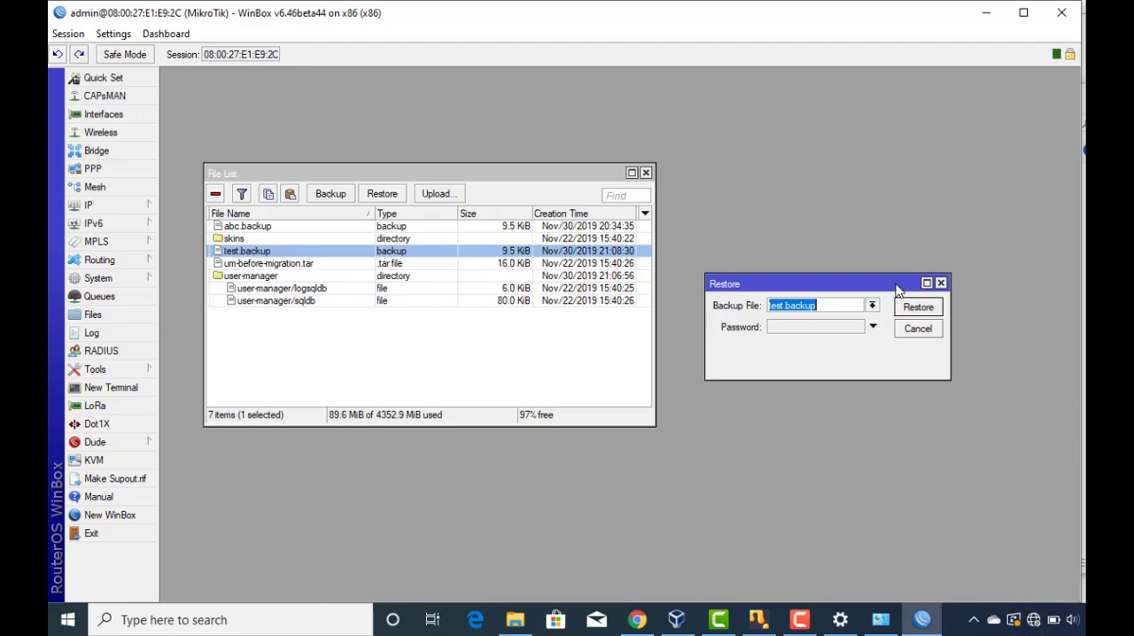
pyautogui.click(940, 283)
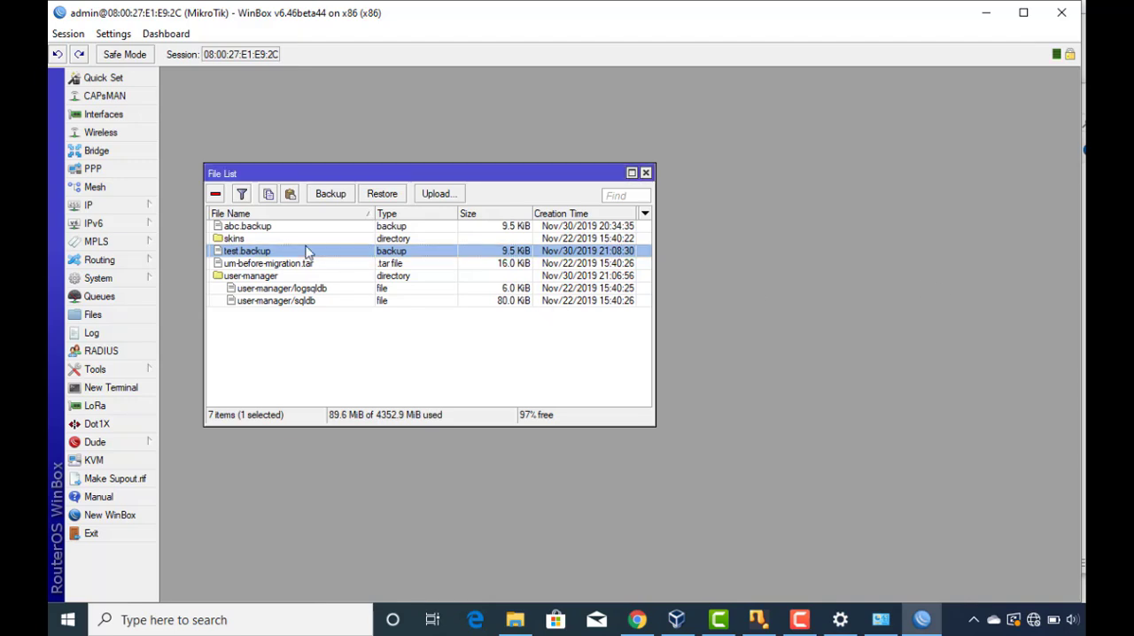
pyautogui.click(383, 195)
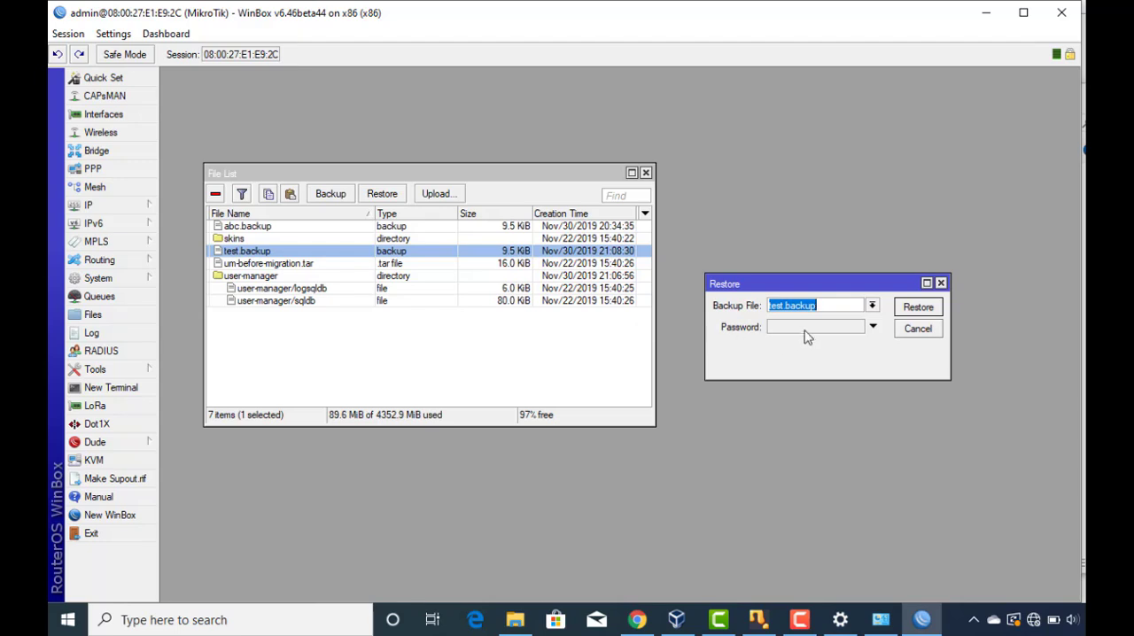
pyautogui.click(805, 332)
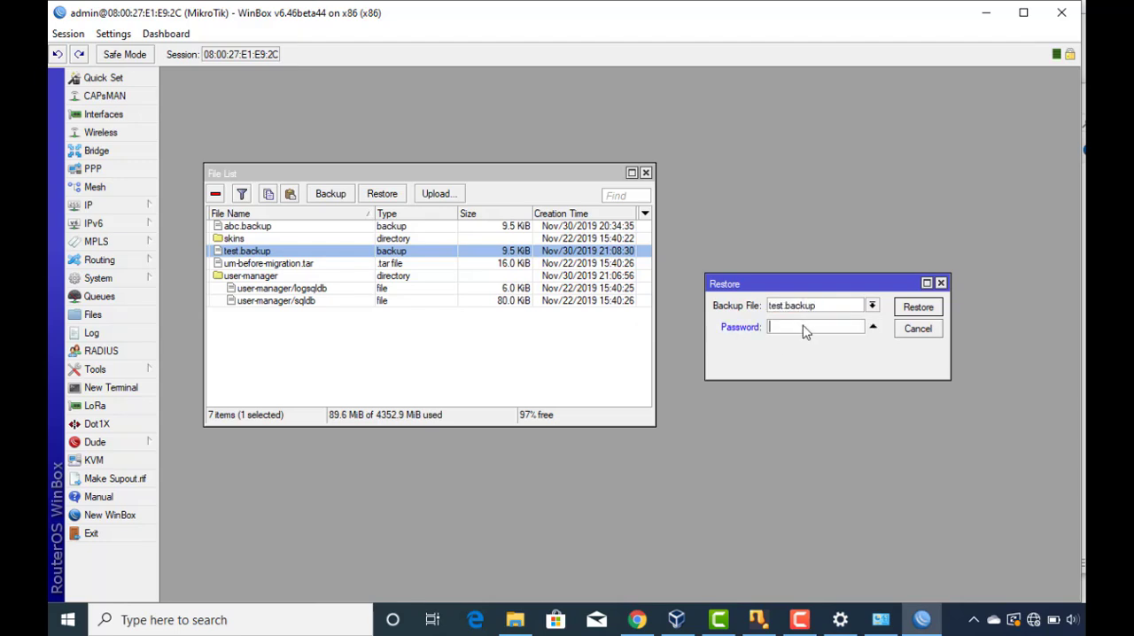
pyautogui.click(934, 308)
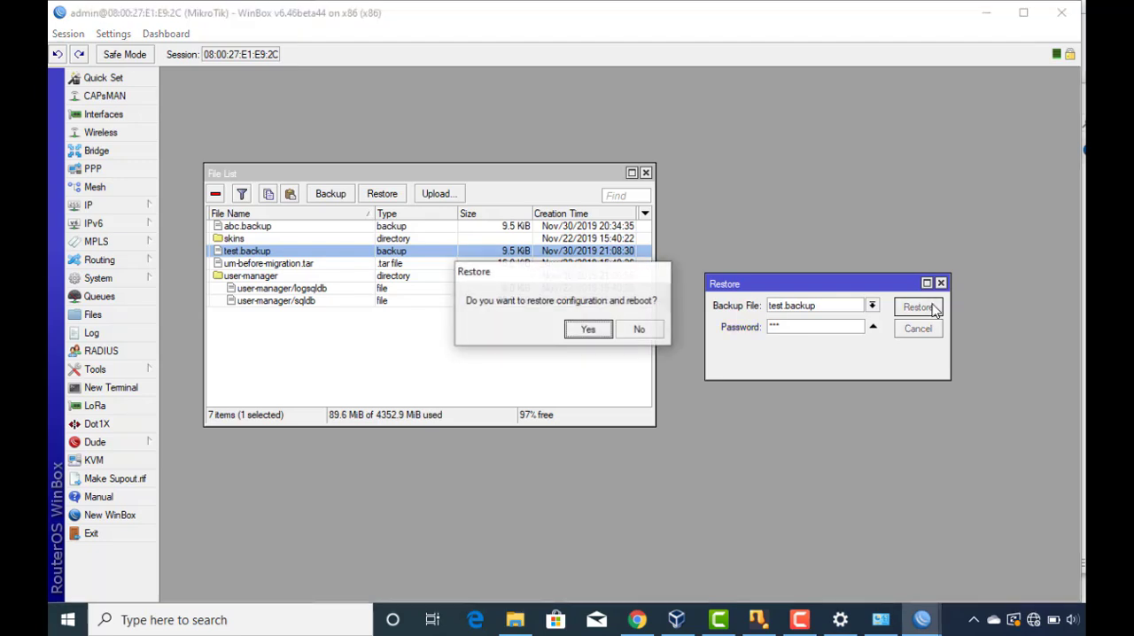
pyautogui.click(595, 333)
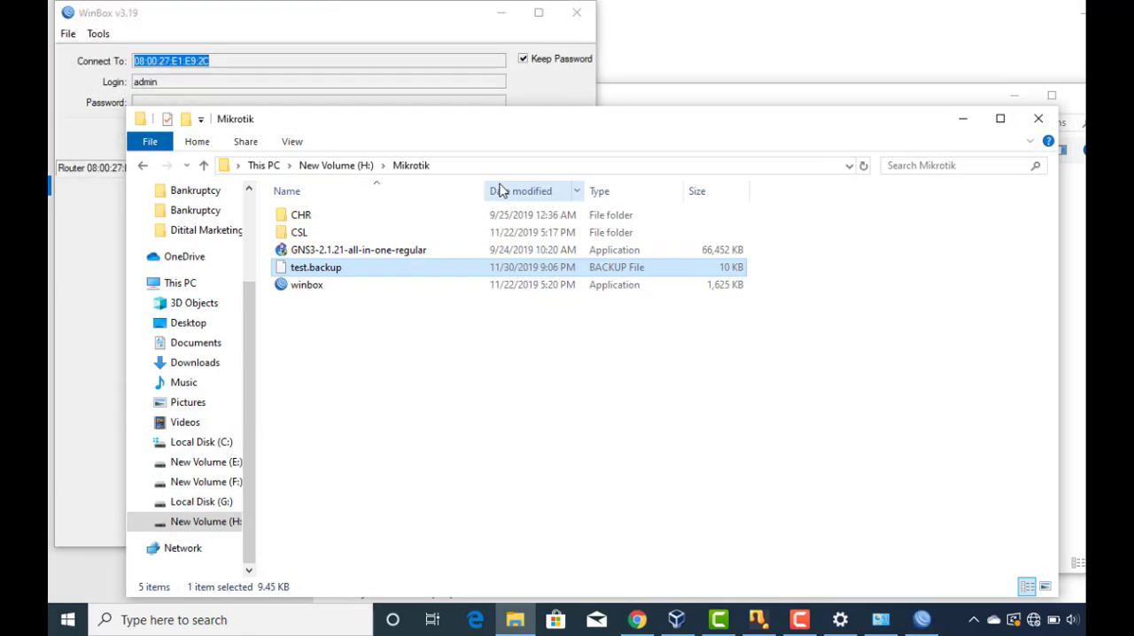
# Bring the WinBox login window to the front, try to reconnect to the router, and refresh the neighbours list.
pyautogui.click(384, 28)
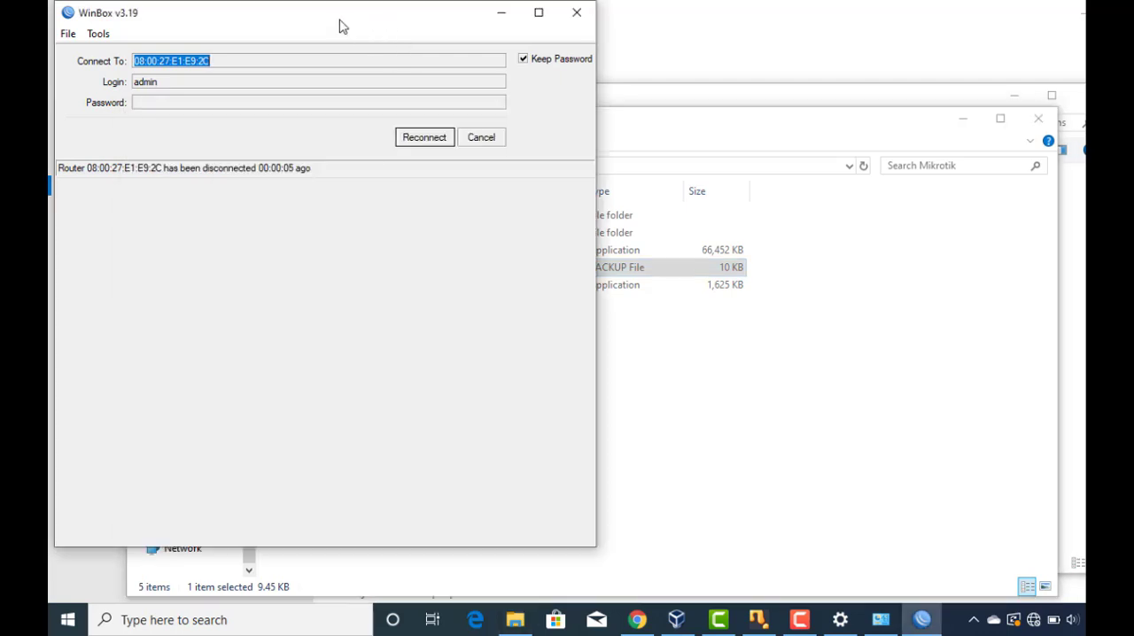
pyautogui.click(413, 140)
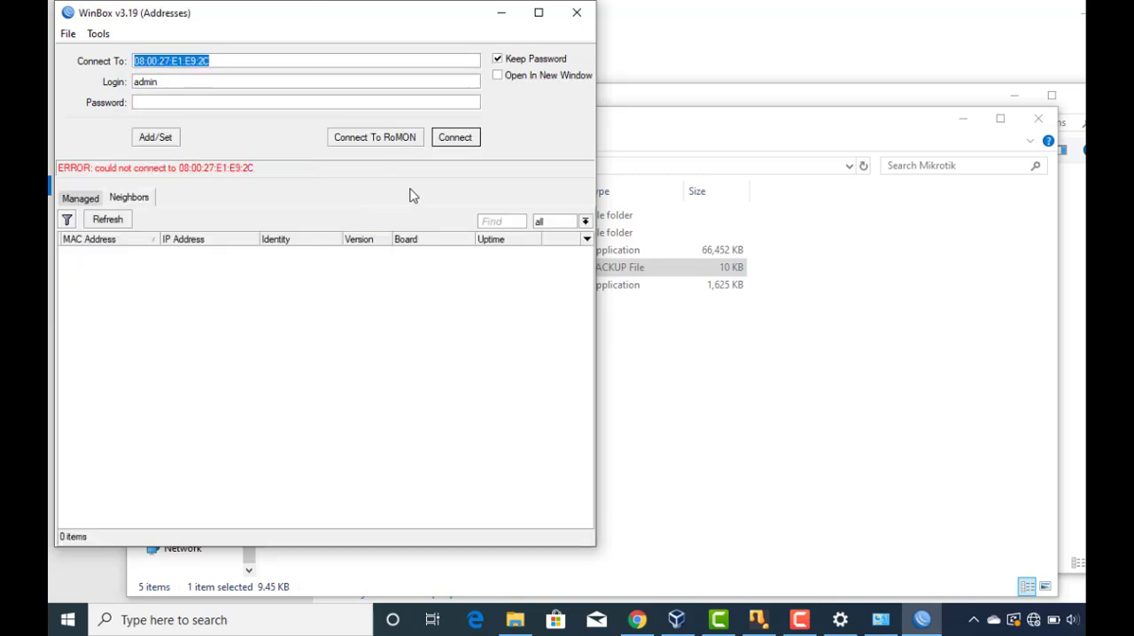
pyautogui.click(100, 226)
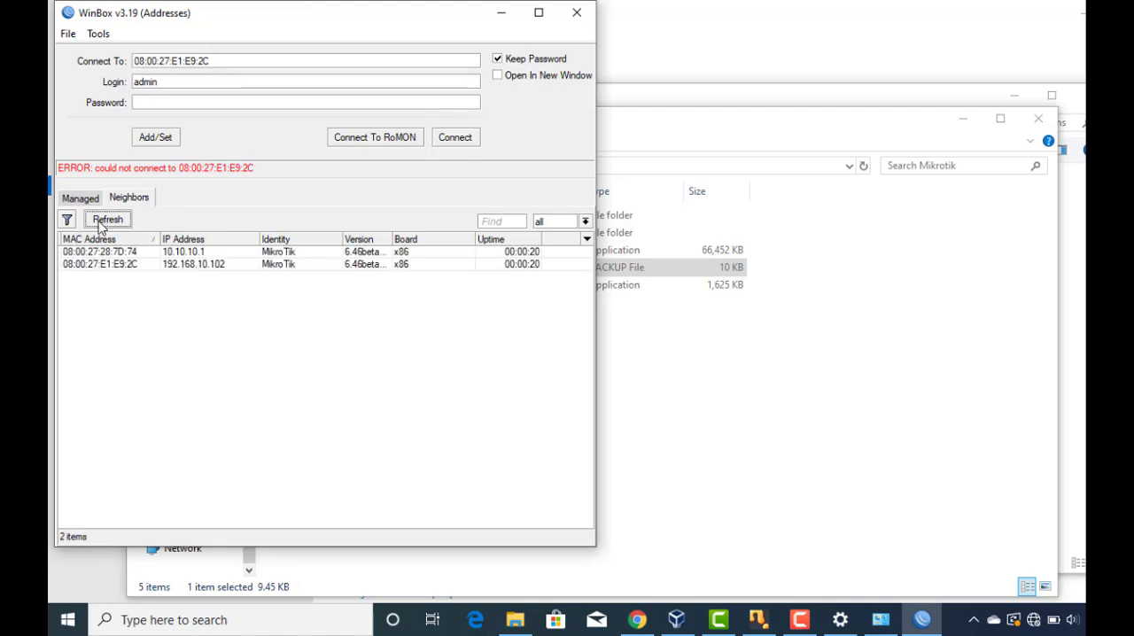
# Connect to the neighbour with IP address 192.168.10.102 as admin and dismiss the missing software key notice.
pyautogui.click(217, 265)
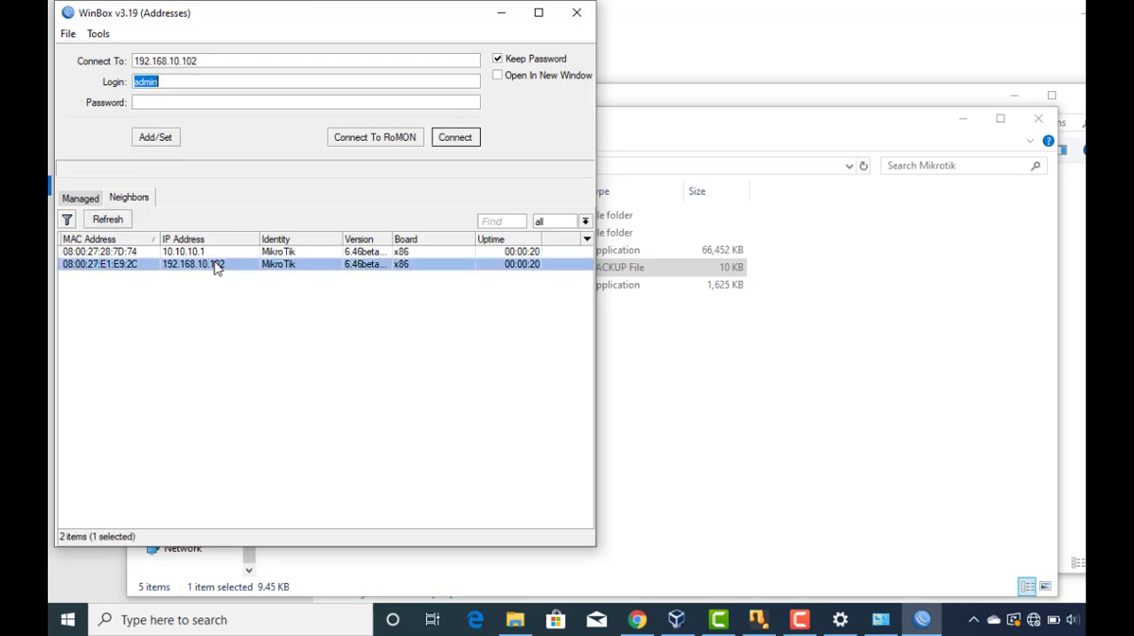
pyautogui.click(461, 139)
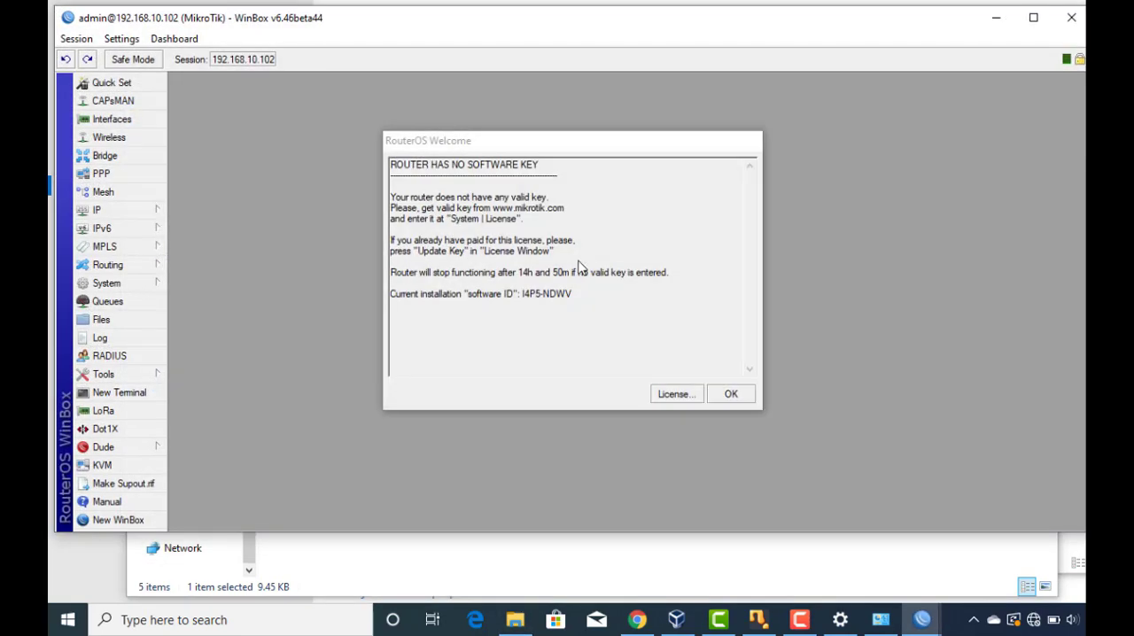
pyautogui.click(731, 394)
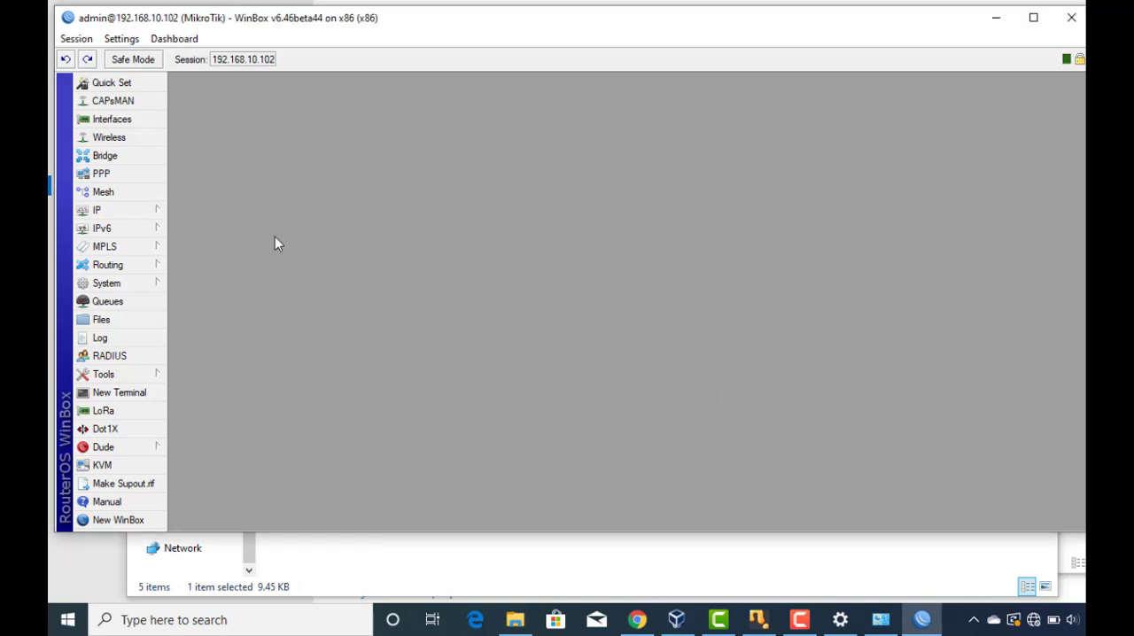
# Open the router's interface list and IP address list to check the restored interface names and addresses.
pyautogui.click(112, 120)
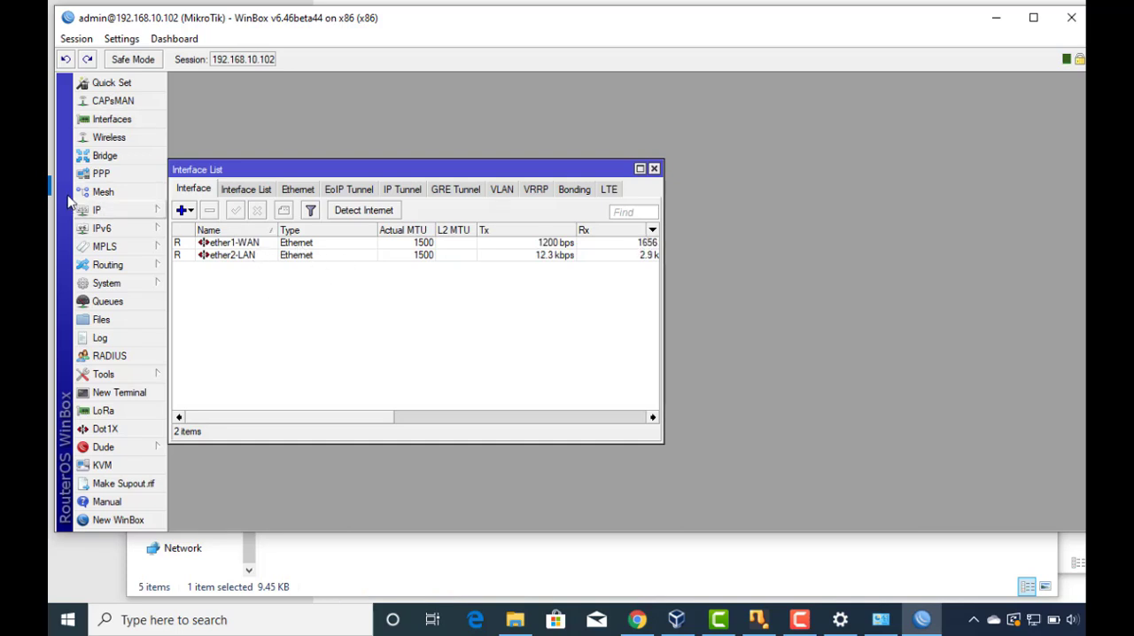
pyautogui.click(96, 210)
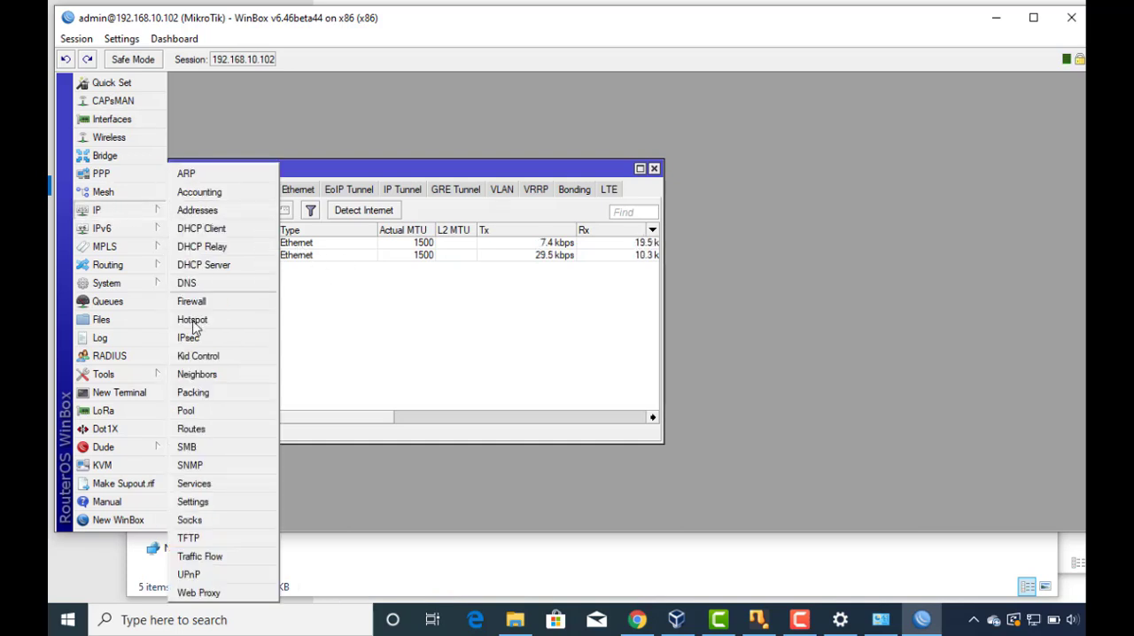
pyautogui.click(198, 210)
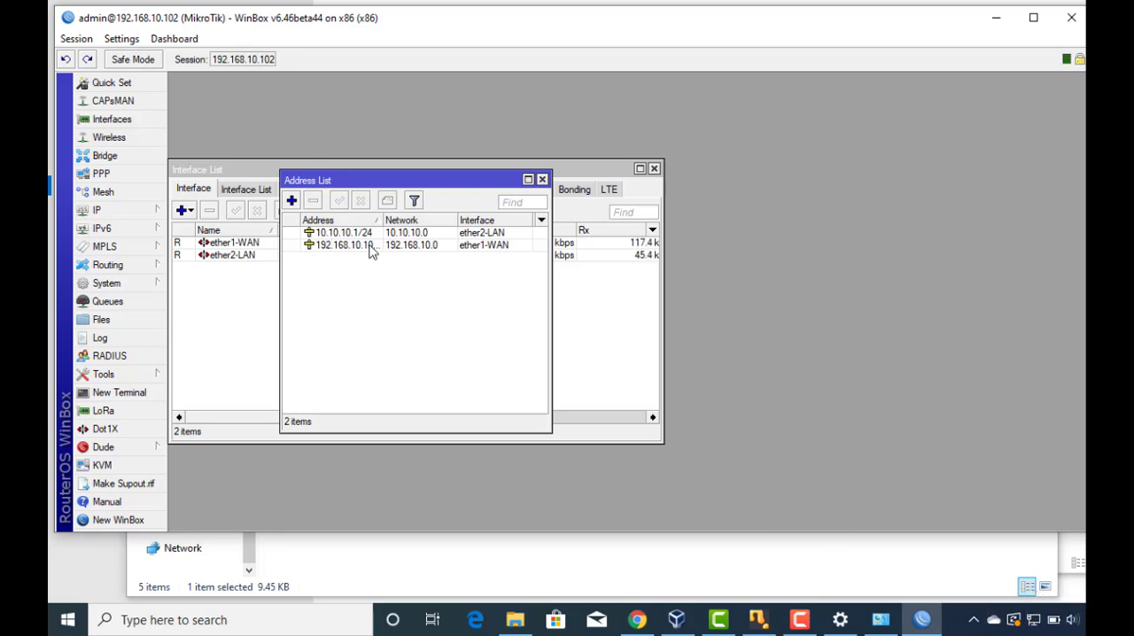
# Open the router's IP firewall and check the restored NAT rules.
pyautogui.click(95, 212)
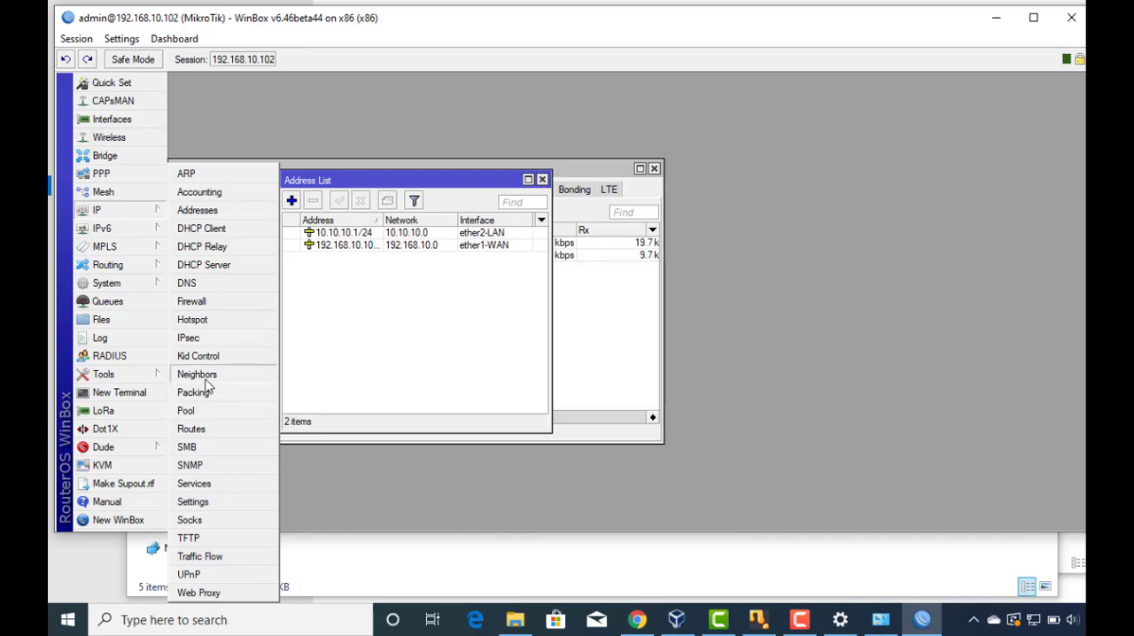
pyautogui.click(199, 306)
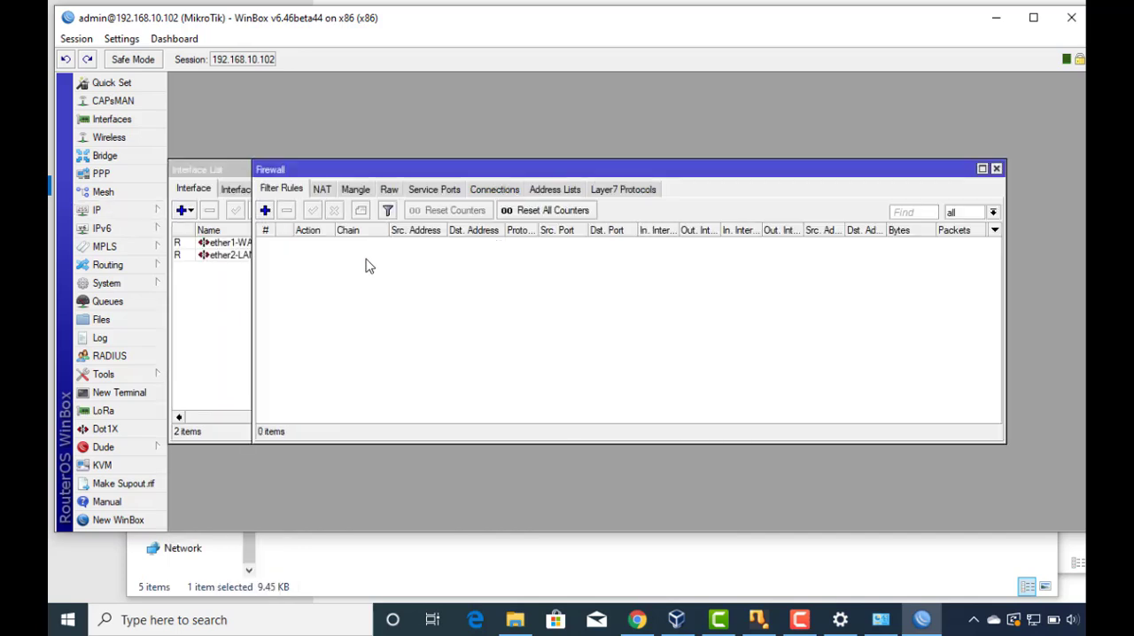
pyautogui.click(320, 191)
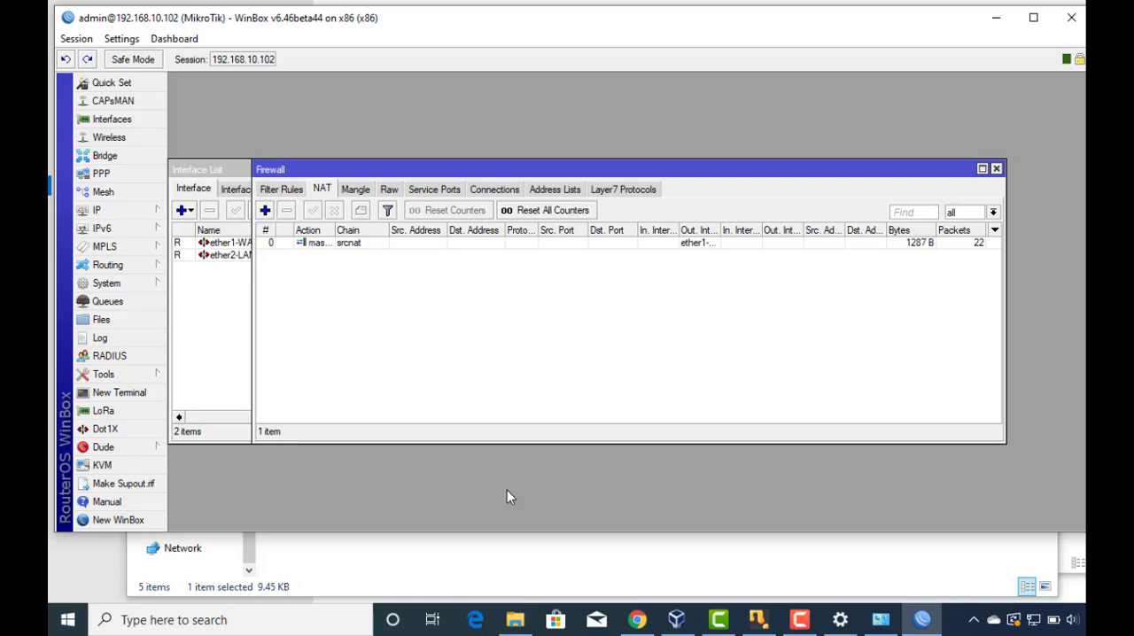
# Switch to File Explorer to view test.backup in the Mikrotik folder on drive H:, and return to WinBox.
pyautogui.click(515, 619)
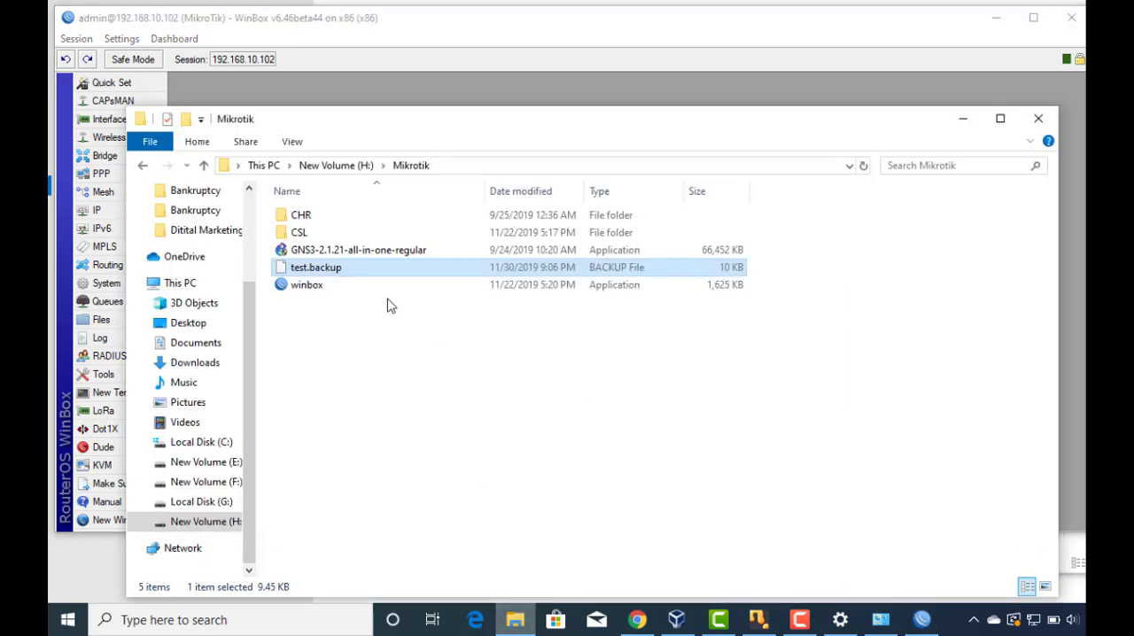
pyautogui.click(602, 23)
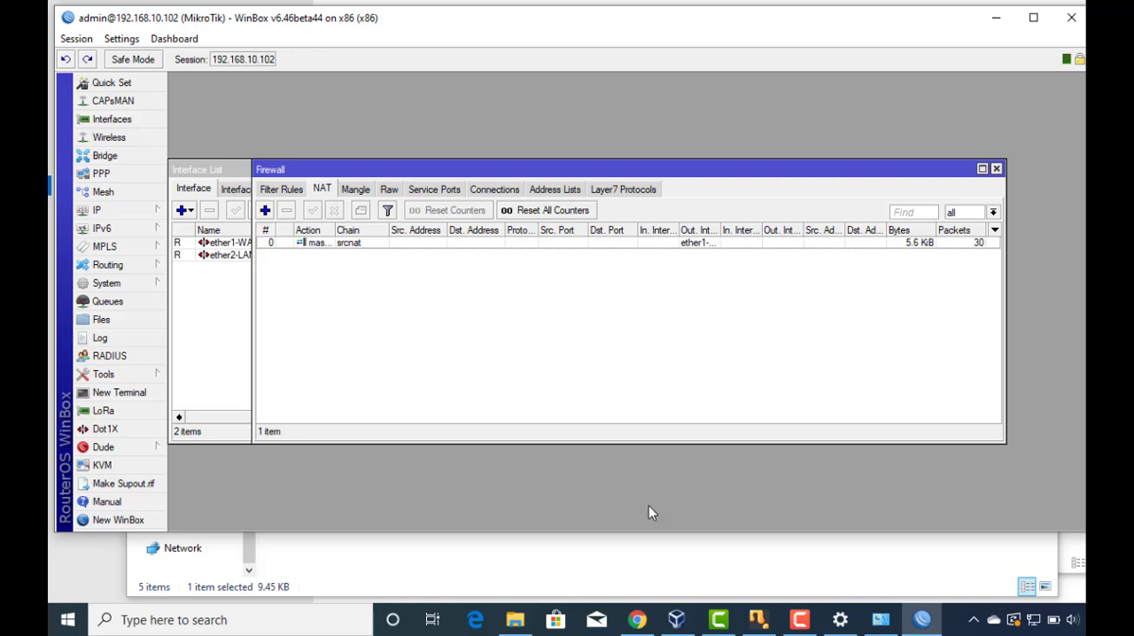
# Switch to Chrome and look through the uploaded videos on the tech trainers bd YouTube channel.
pyautogui.click(639, 622)
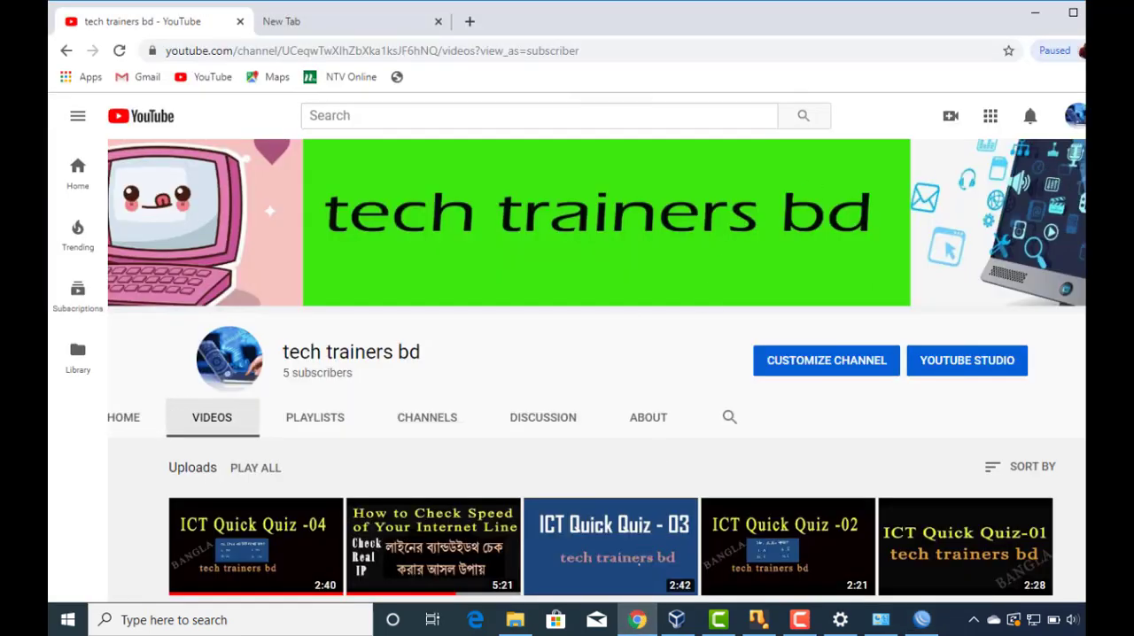
pyautogui.scroll(-3, 566, 354)
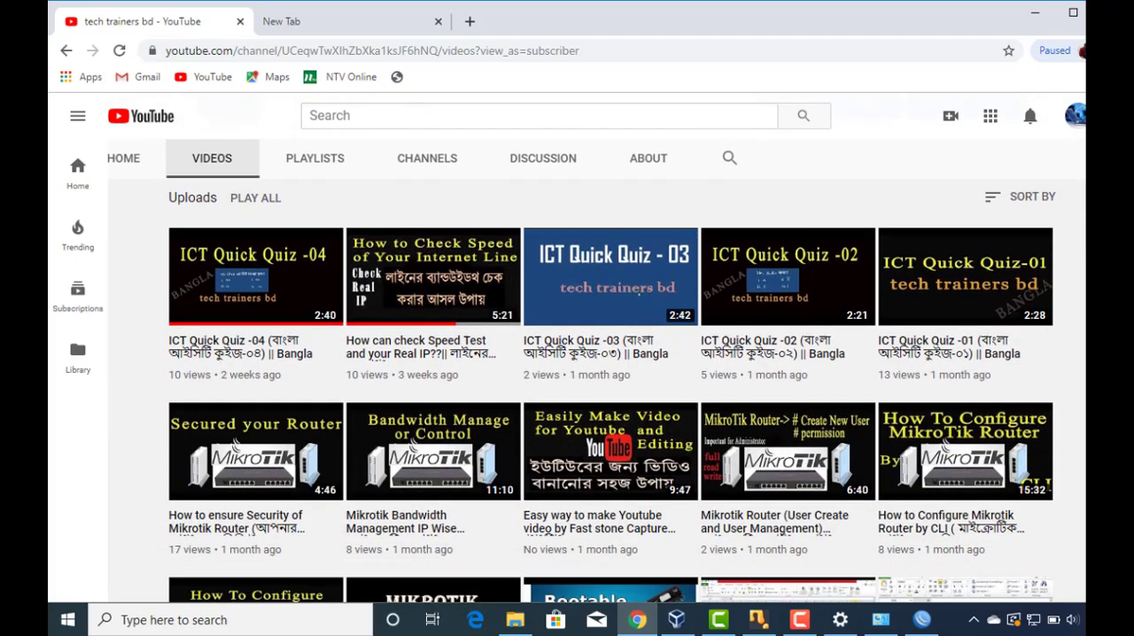
pyautogui.scroll(2, 566, 354)
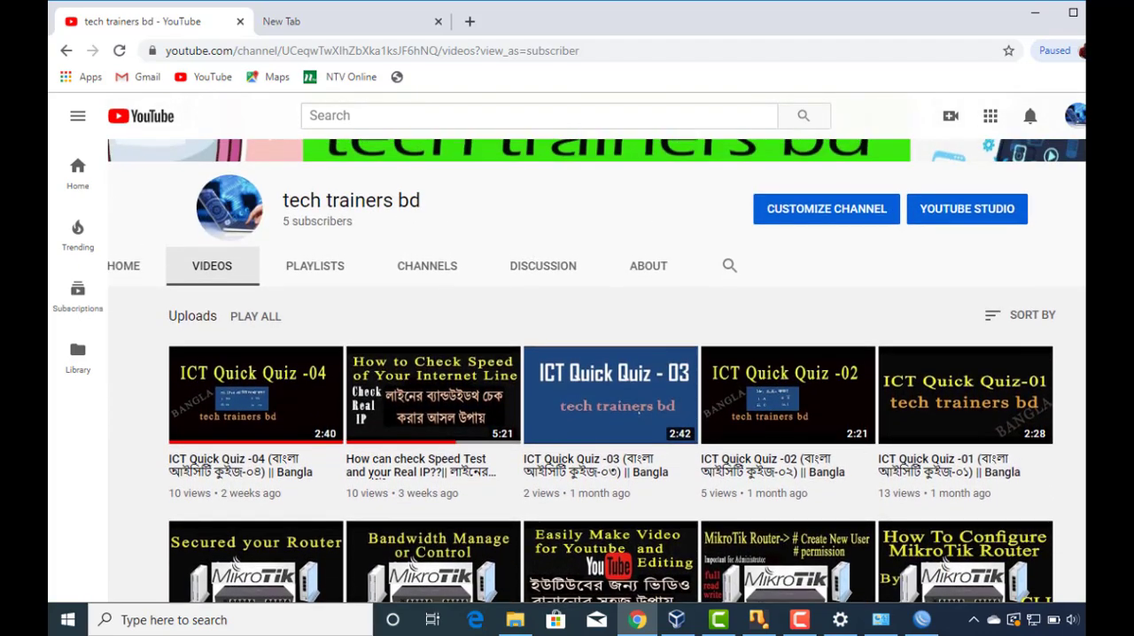
pyautogui.scroll(-3, 566, 354)
pyautogui.scroll(1, 641, 251)
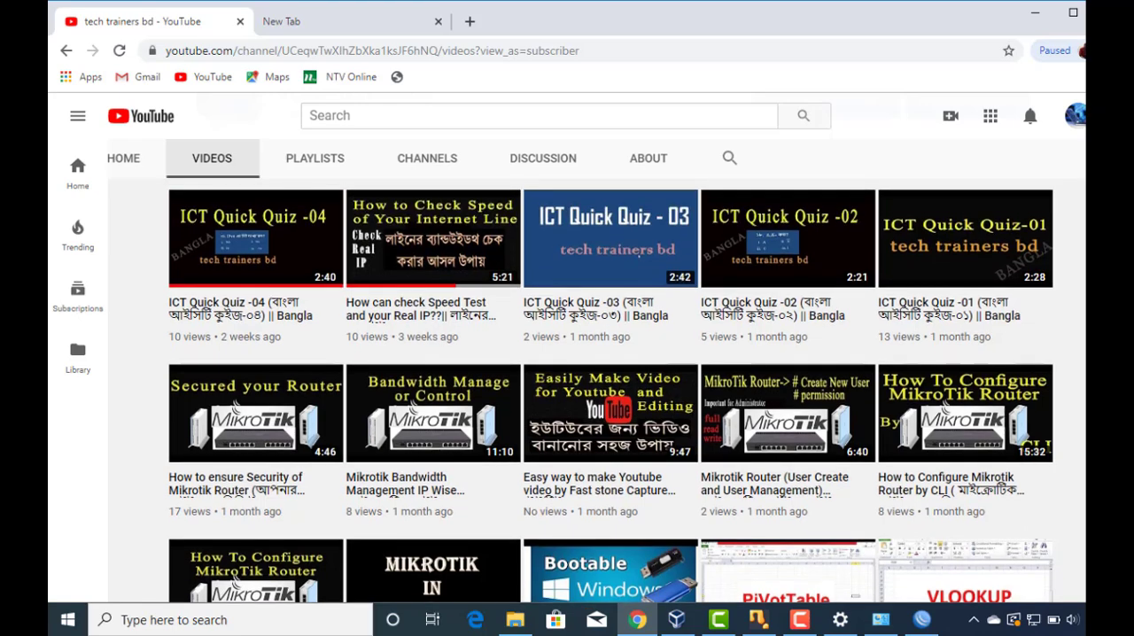